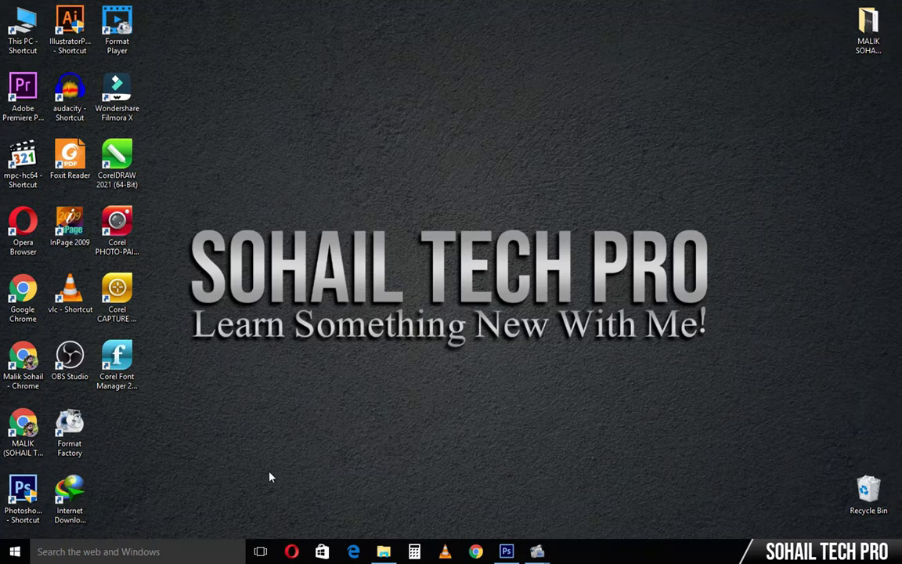
Step: Browse the thumbnail images in the Music folder, starting from HardDisk, then close the viewer
click(384, 551)
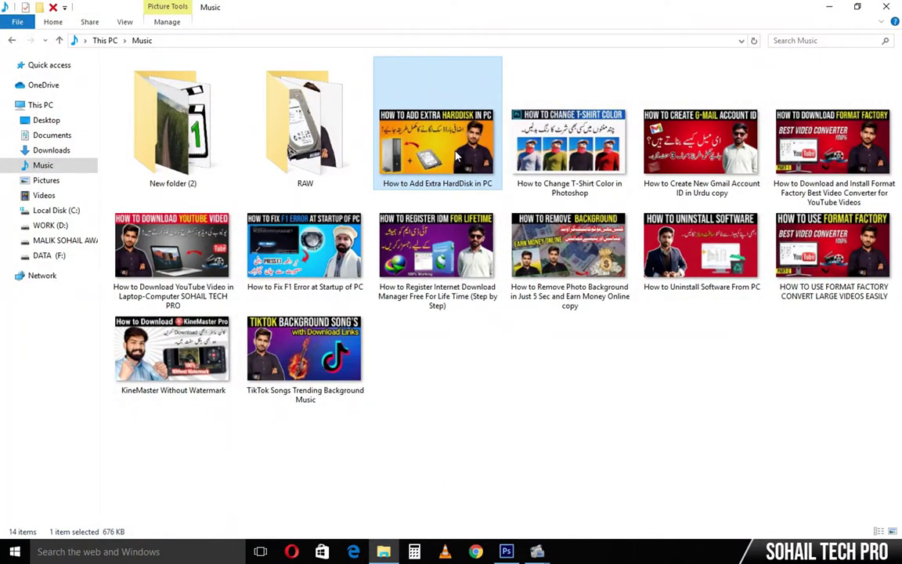
double_click(456, 158)
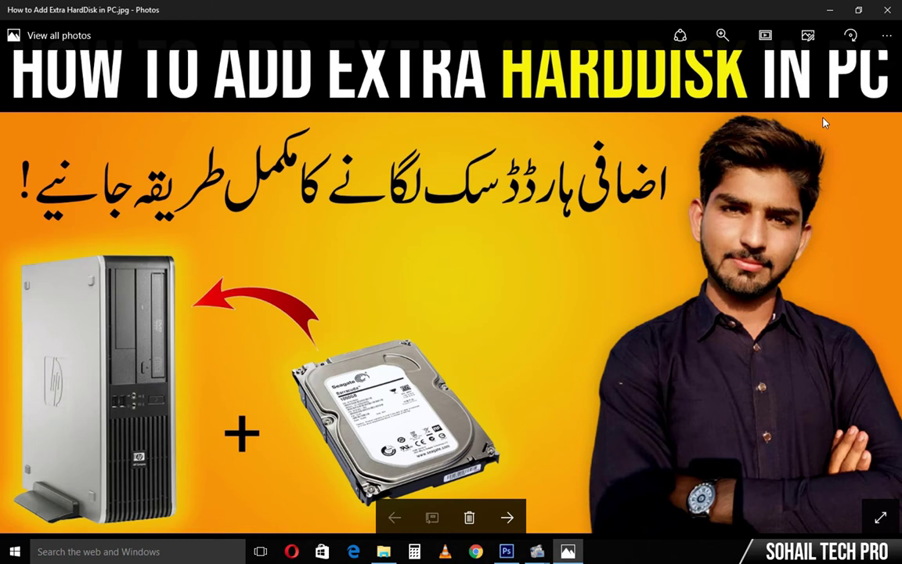
key(Right)
key(Right)
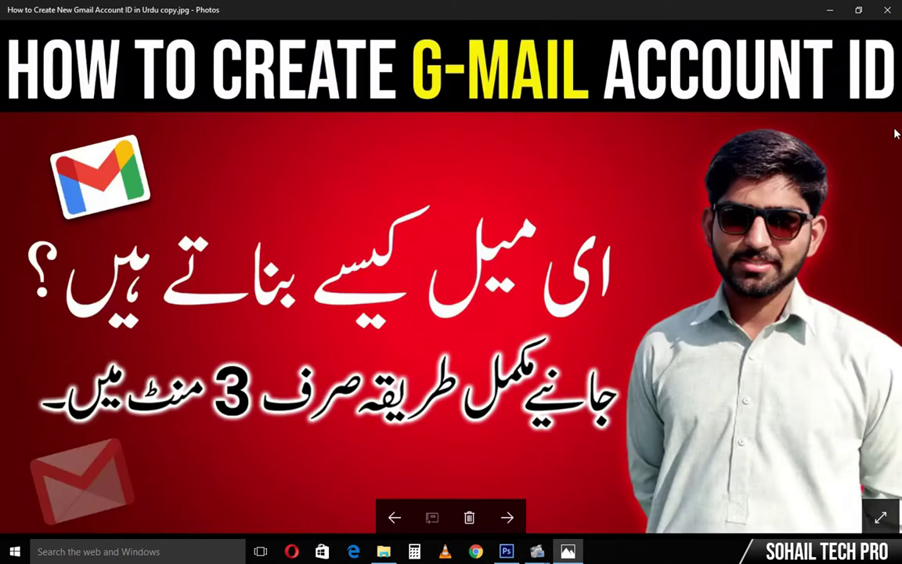
key(Right)
key(Right)
key(Right)
key(Right)
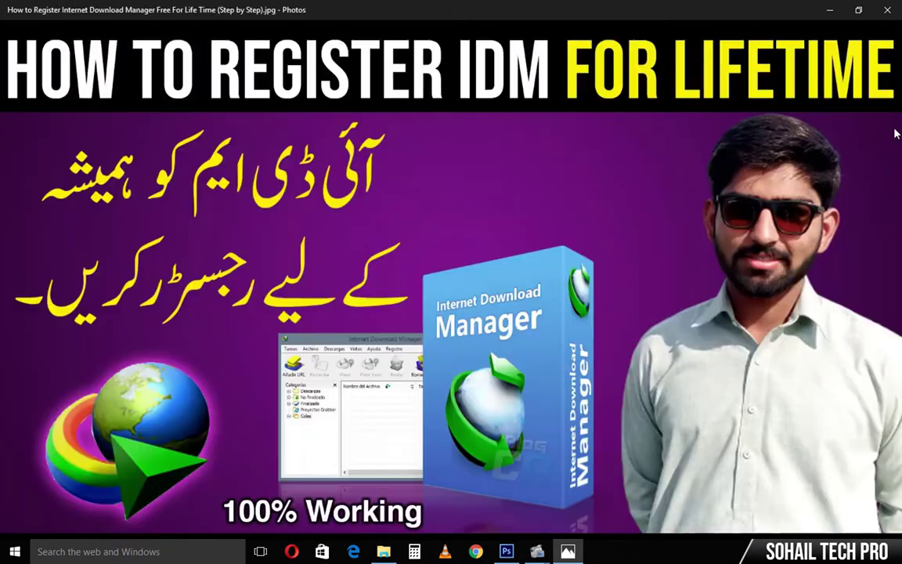
key(Right)
key(Right)
key(Right)
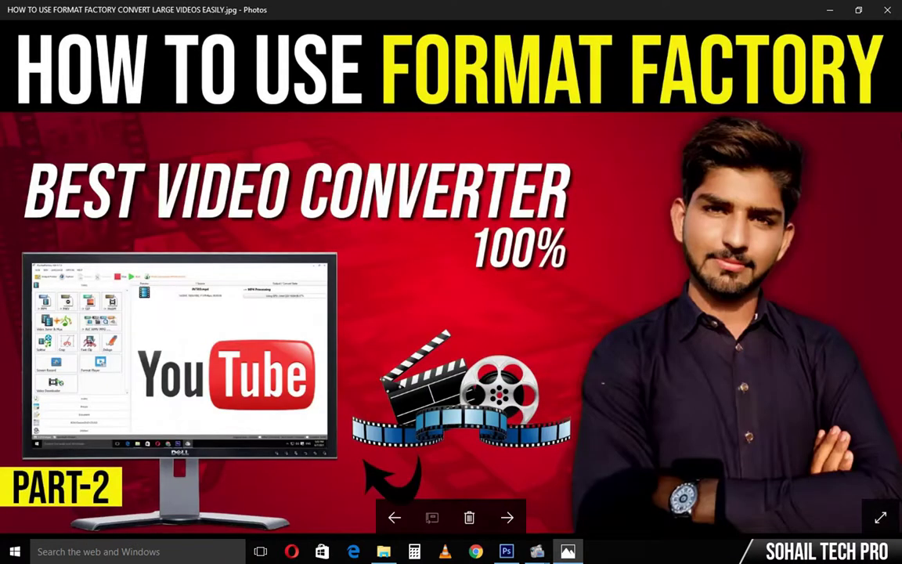
key(Right)
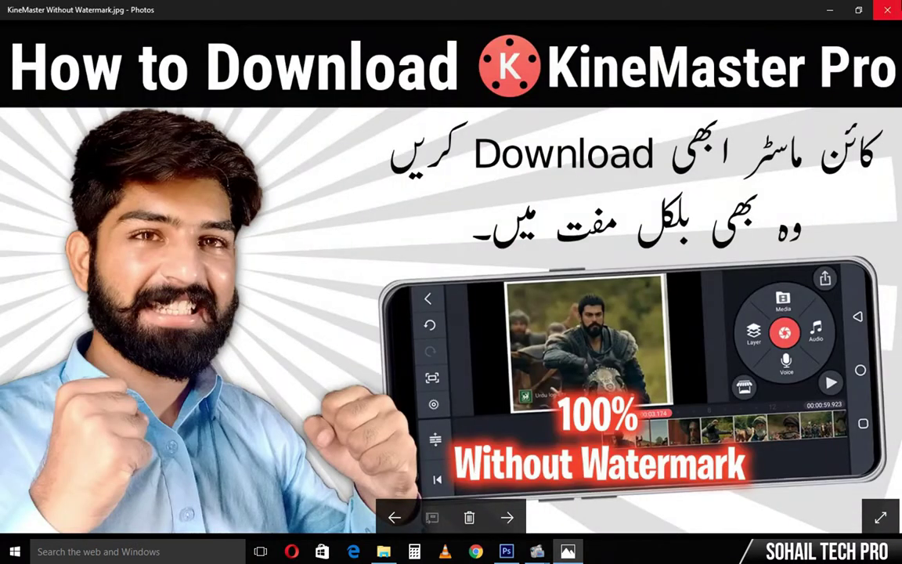
click(887, 9)
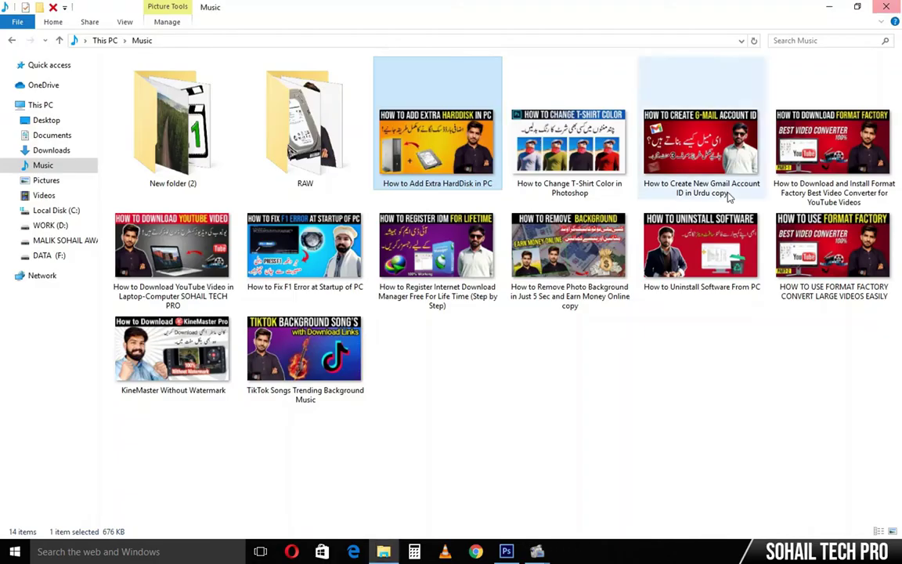
click(831, 6)
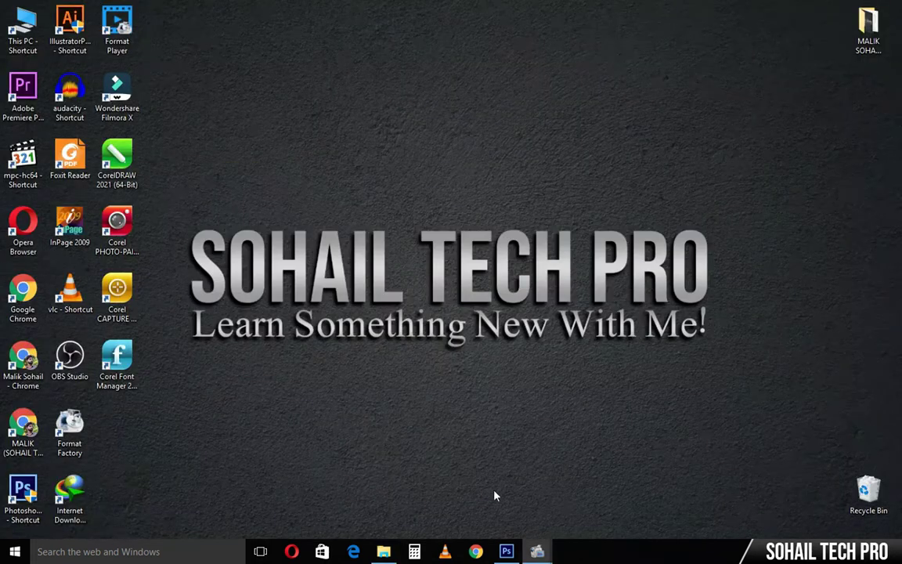
Step: Load the remove.bg website in Chrome
click(509, 552)
click(507, 552)
click(507, 552)
text(remove)
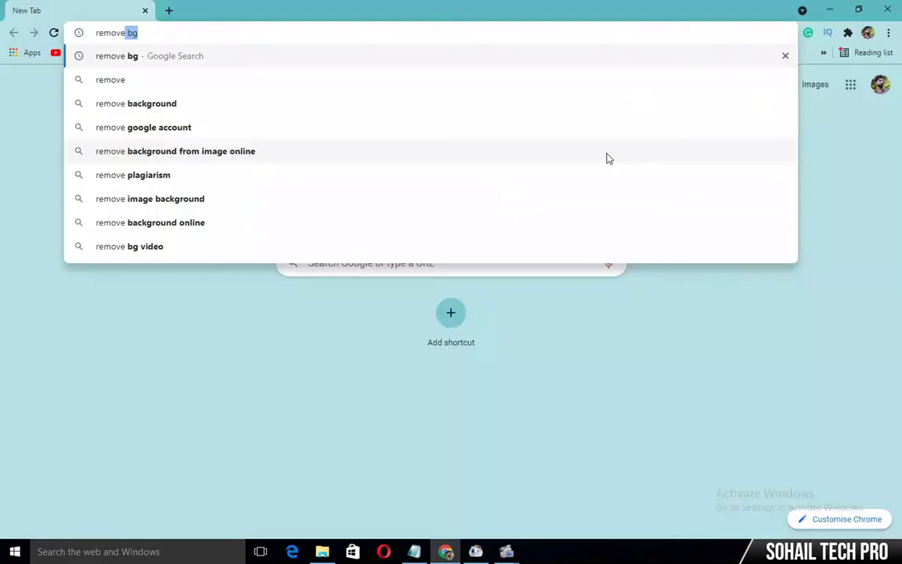
text(.b)
key(Return)
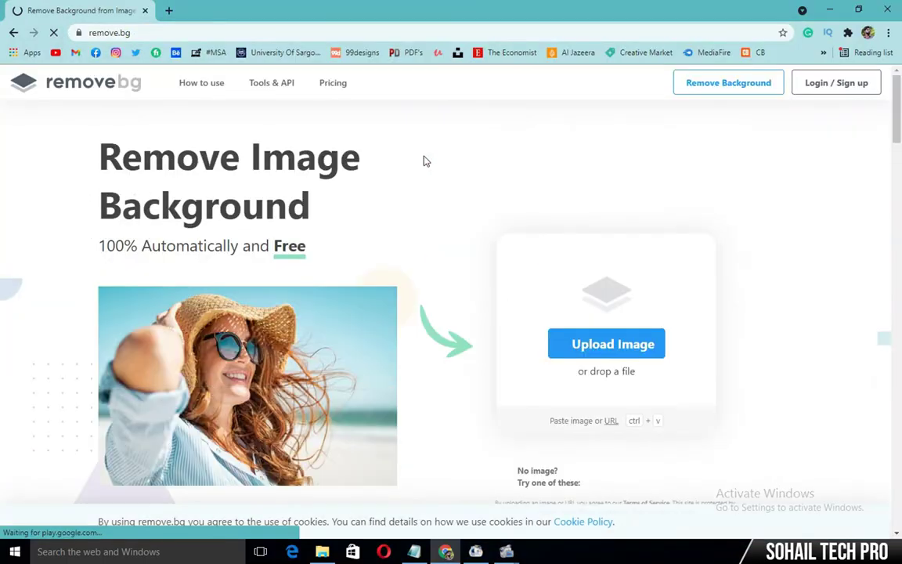
mouse_move(322, 551)
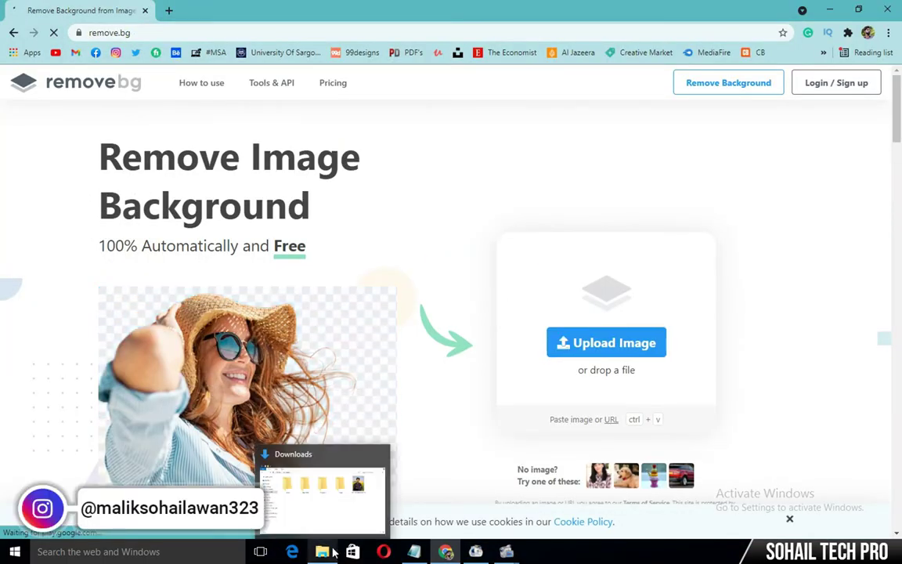
Step: Upload the man's photo from Downloads to remove.bg and download the background-free cutout
click(332, 552)
drag(801, 237, 150, 367)
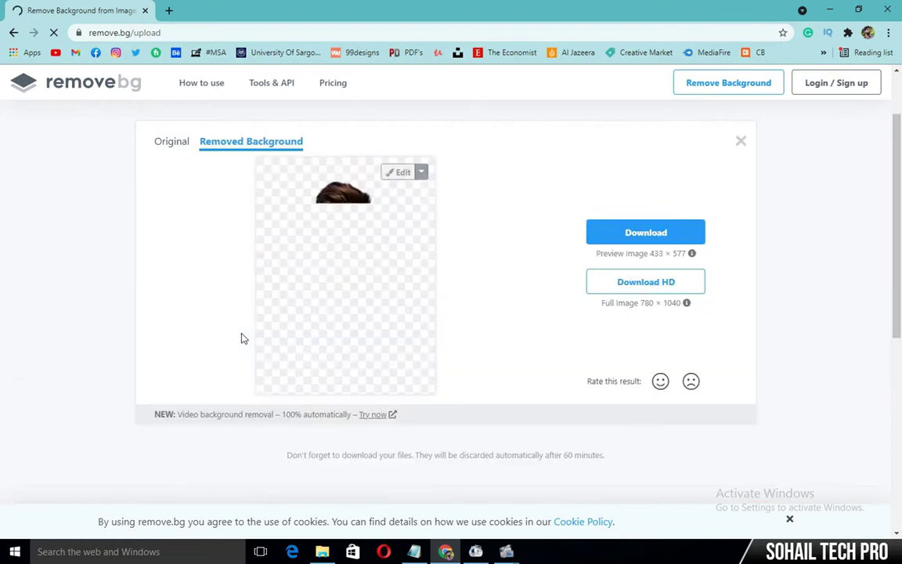
click(640, 235)
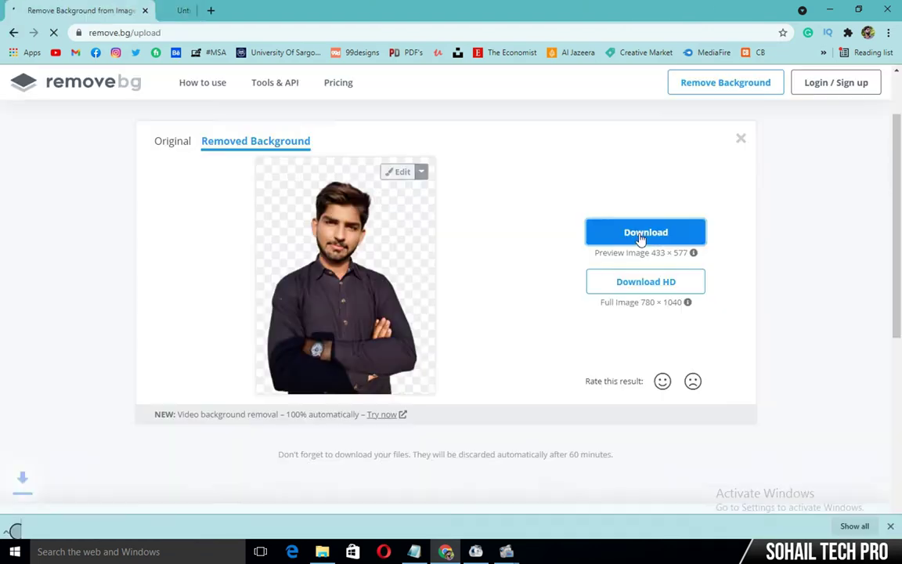
click(35, 8)
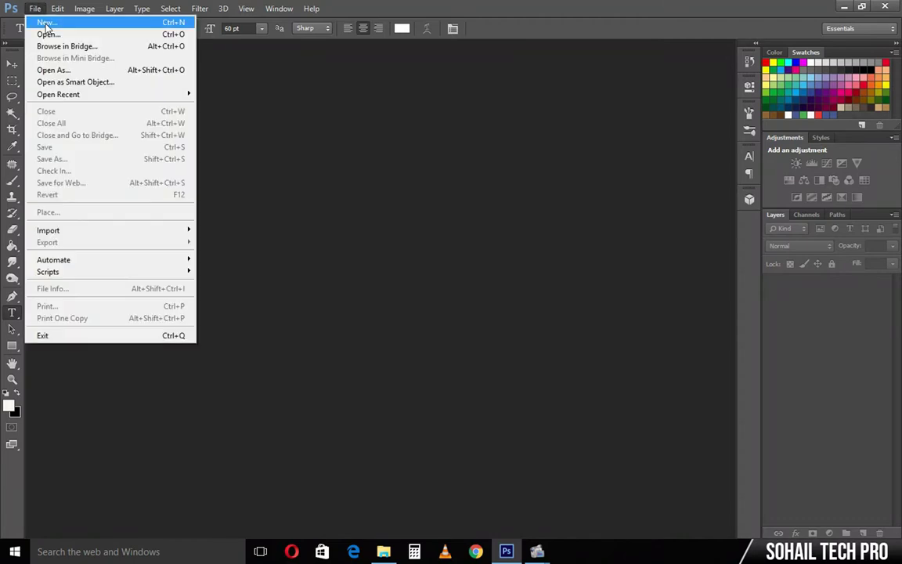
Step: Create a blank 1920 × 1080 px document at 300 pixels/inch
click(46, 22)
double_click(409, 191)
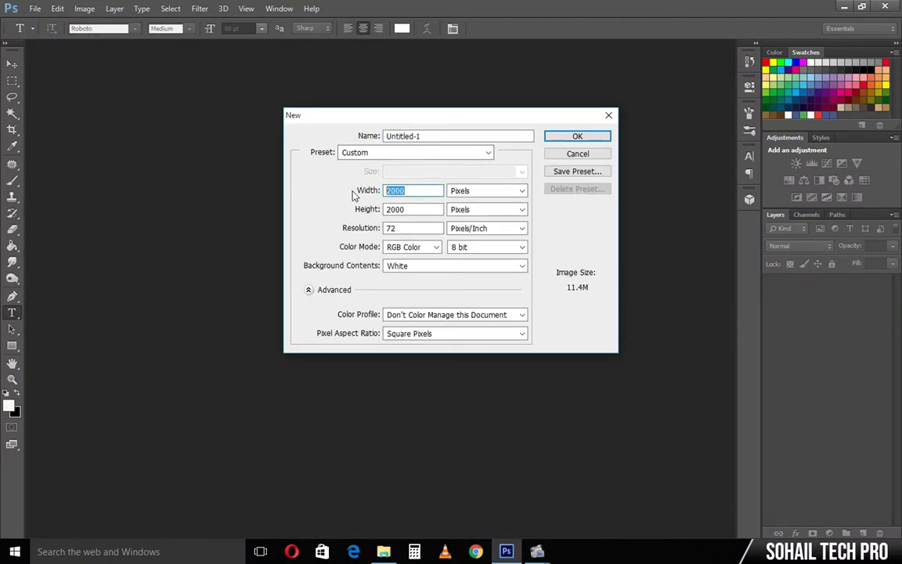
text(12)
double_click(410, 190)
text(19)
text(20)
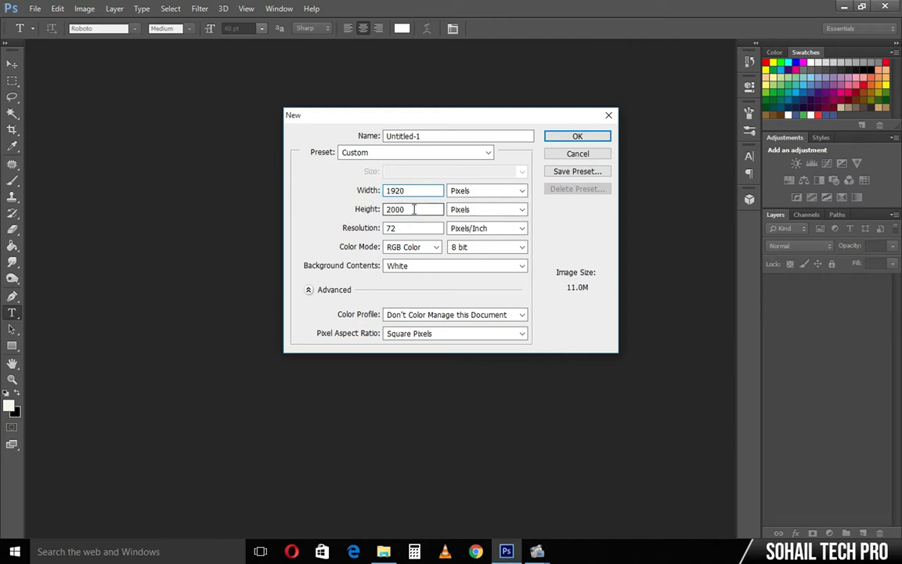
key(Tab)
text(1080)
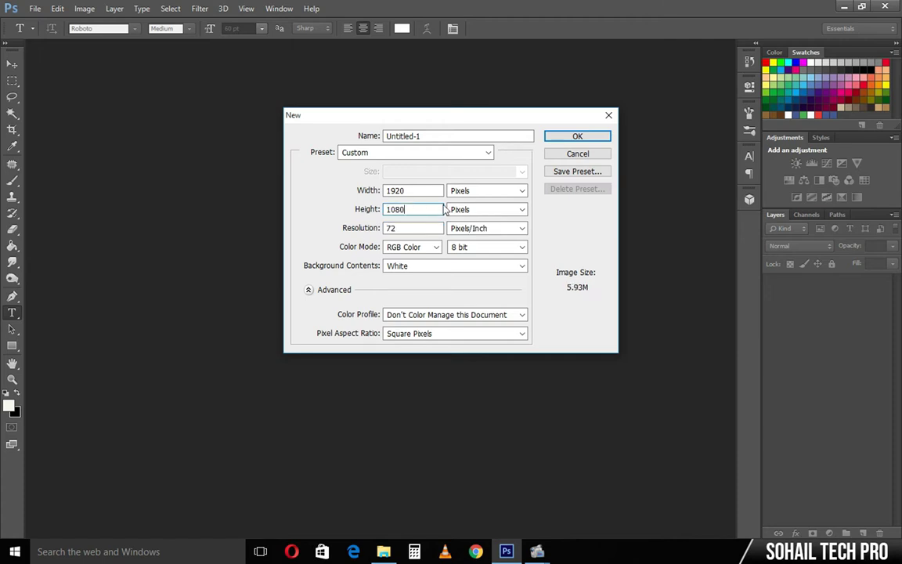
click(416, 192)
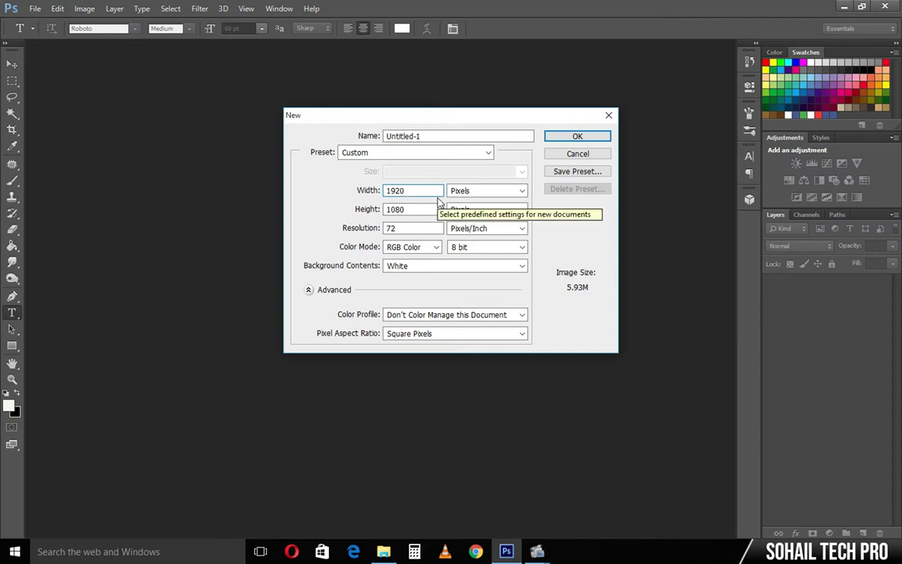
key(Tab)
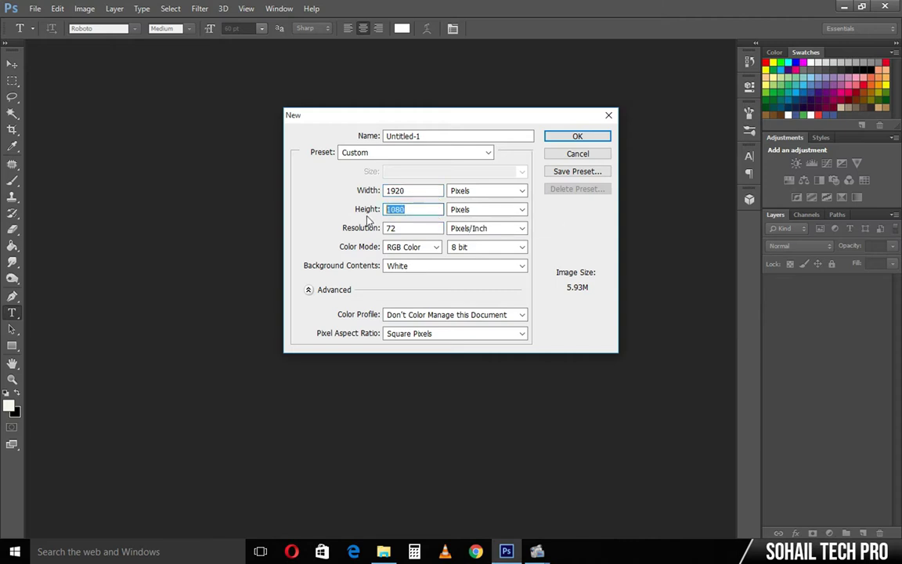
key(Tab)
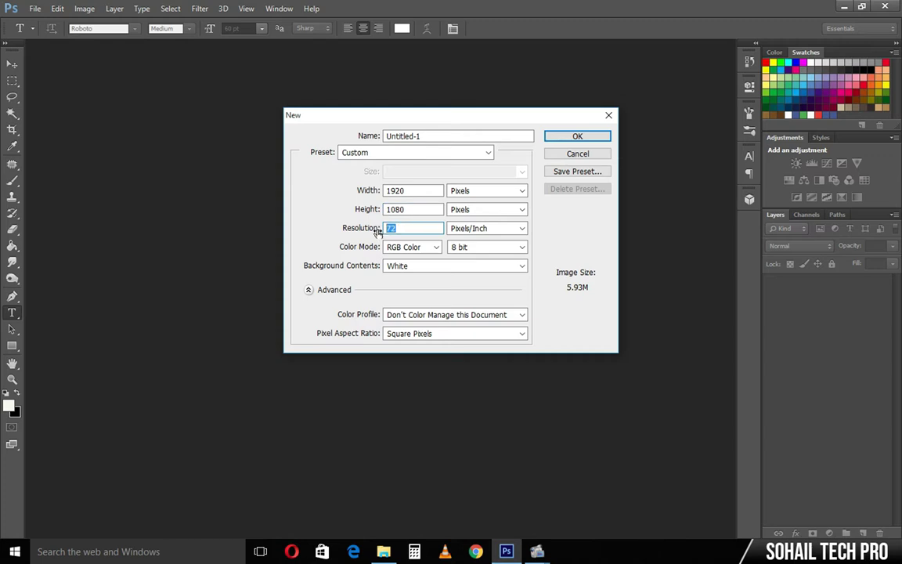
text(300)
click(574, 138)
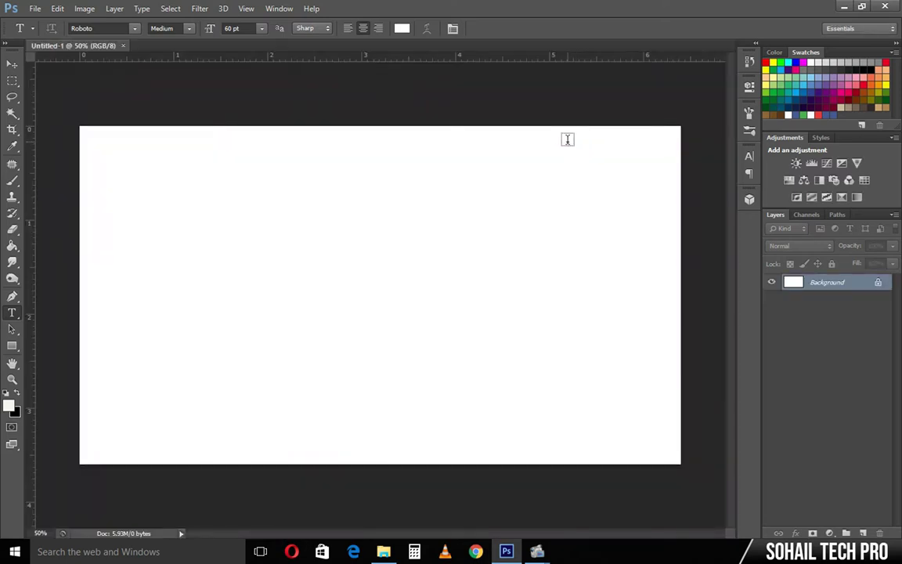
Step: Open IMG-20191205-WA0128-removebg-preview.png from This PC > Music > RAW
click(35, 8)
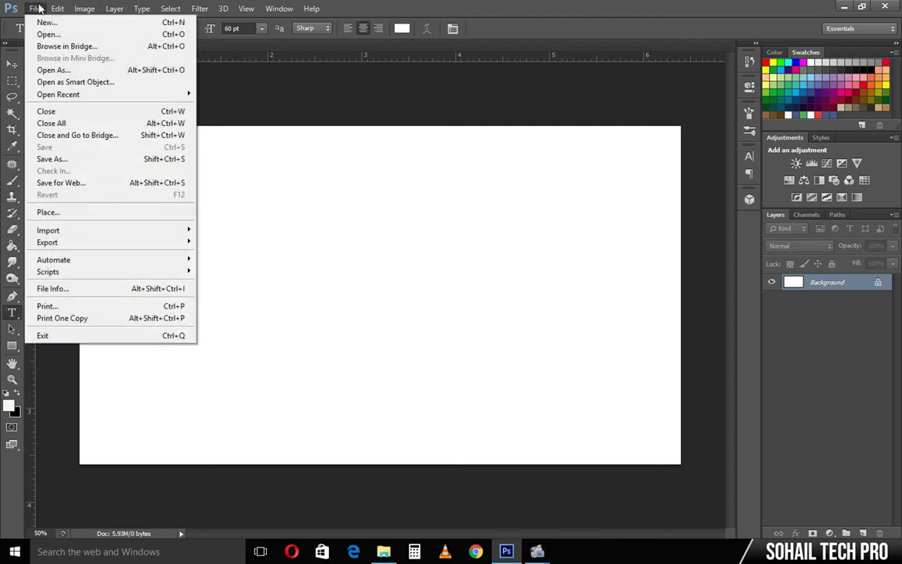
click(48, 35)
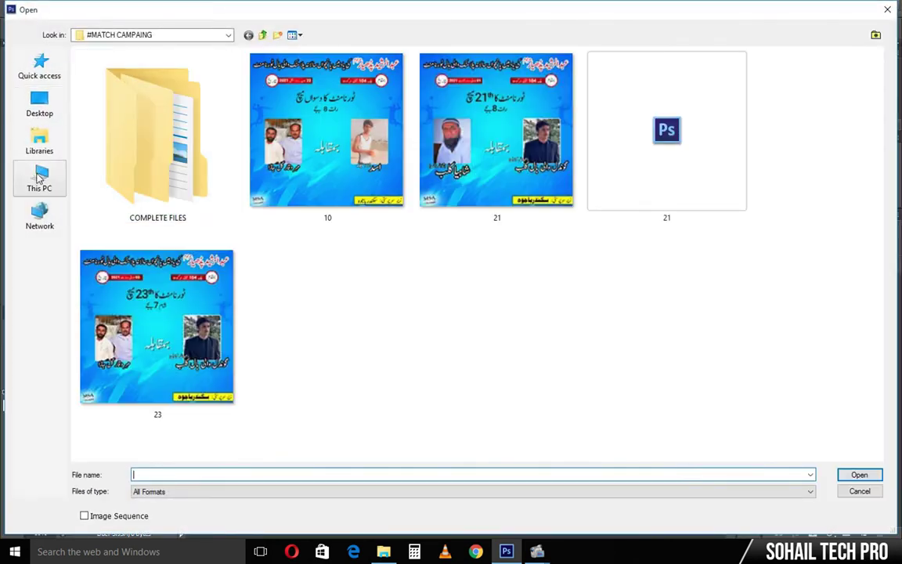
click(39, 178)
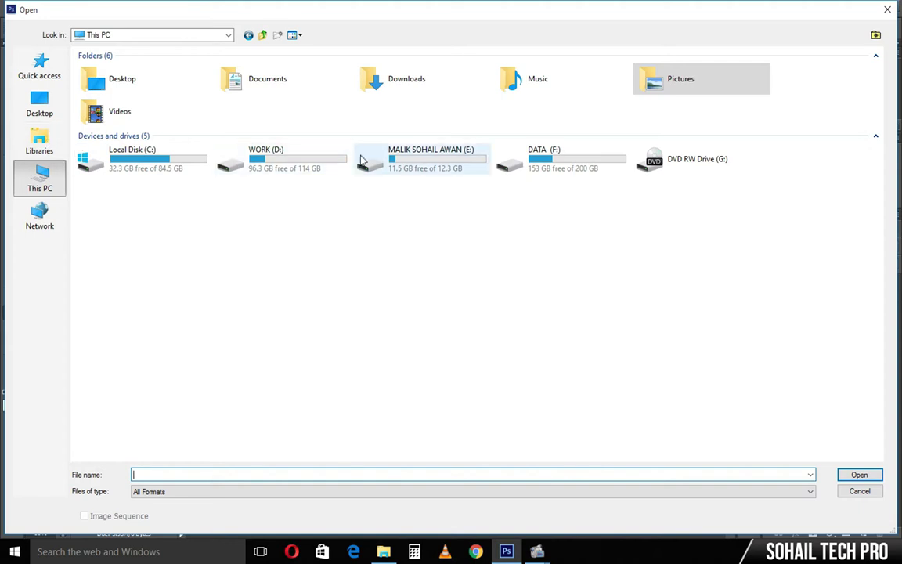
double_click(539, 77)
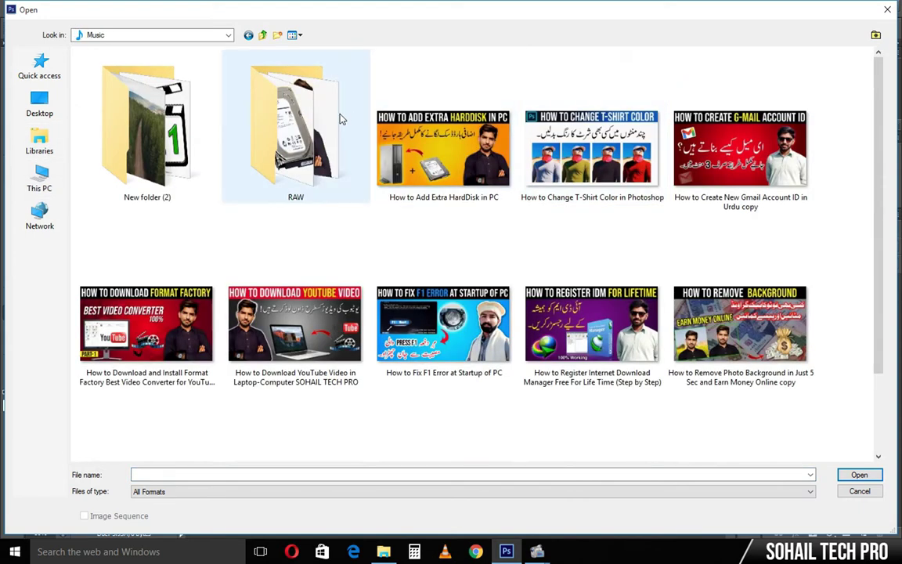
double_click(311, 125)
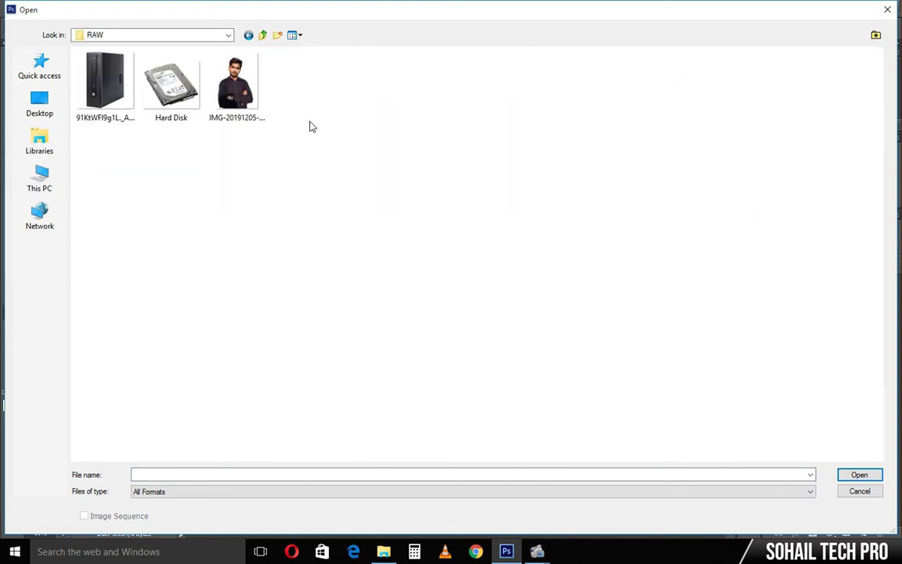
ctrl+scroll(491, 159, up, 2)
click(509, 166)
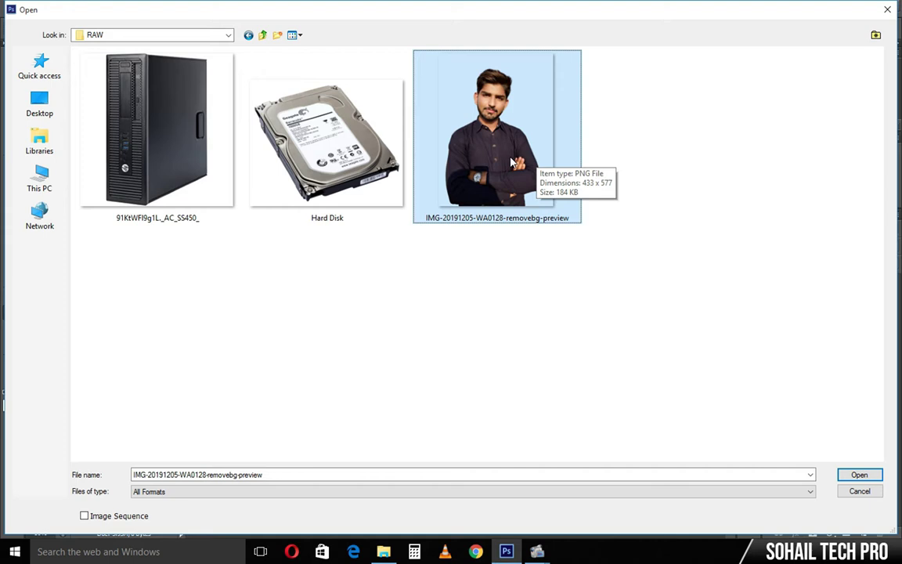
double_click(509, 163)
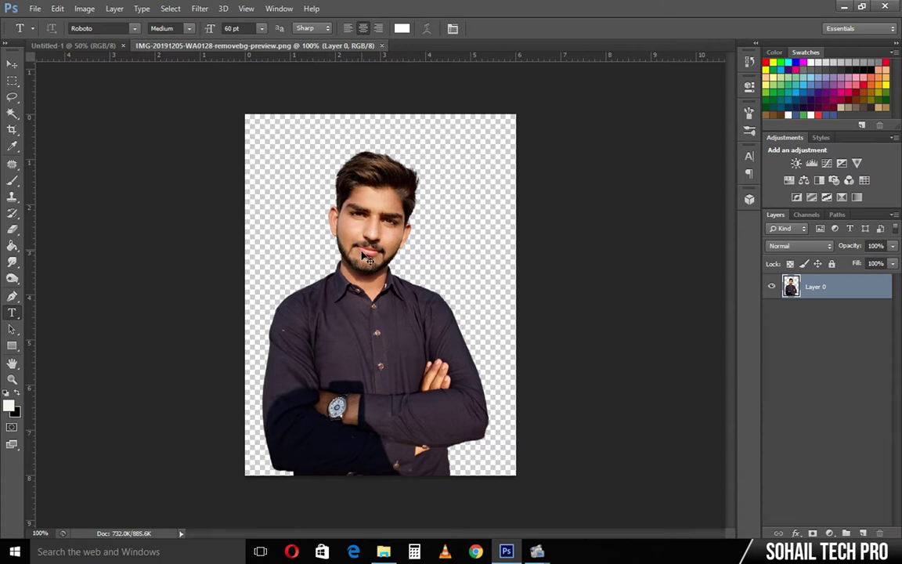
Step: Paste the cutout man into Untitled-1, enlarge him to about 168% and move him lower right
key(ctrl+a)
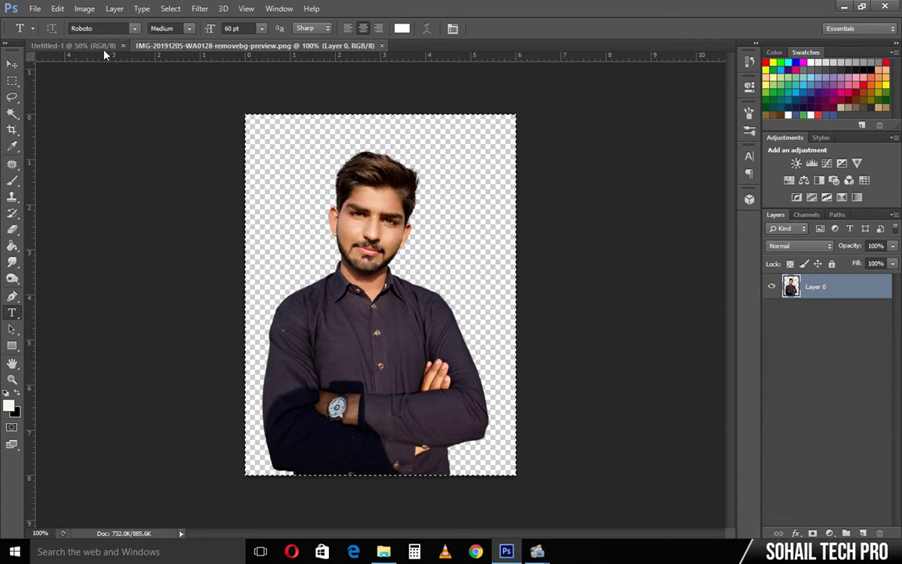
click(102, 49)
key(ctrl+v)
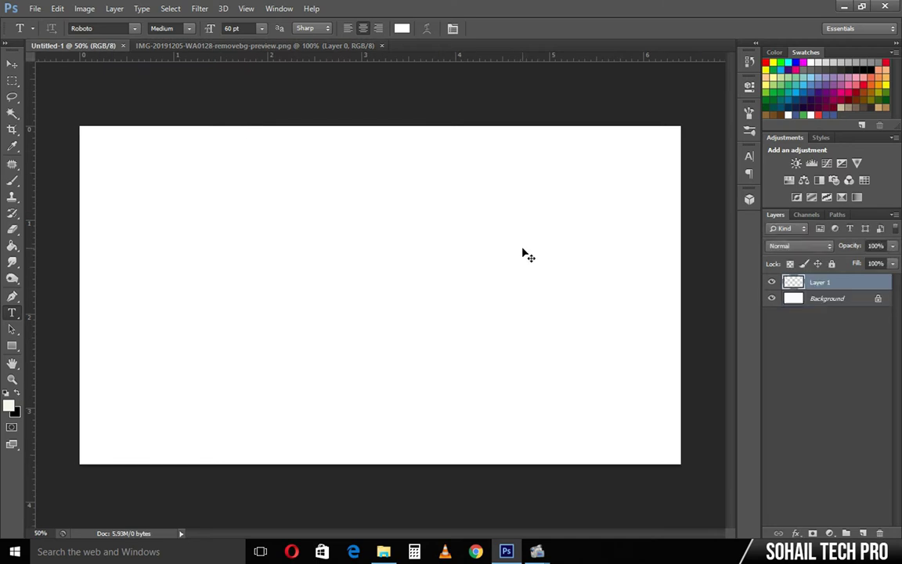
key(ctrl+t)
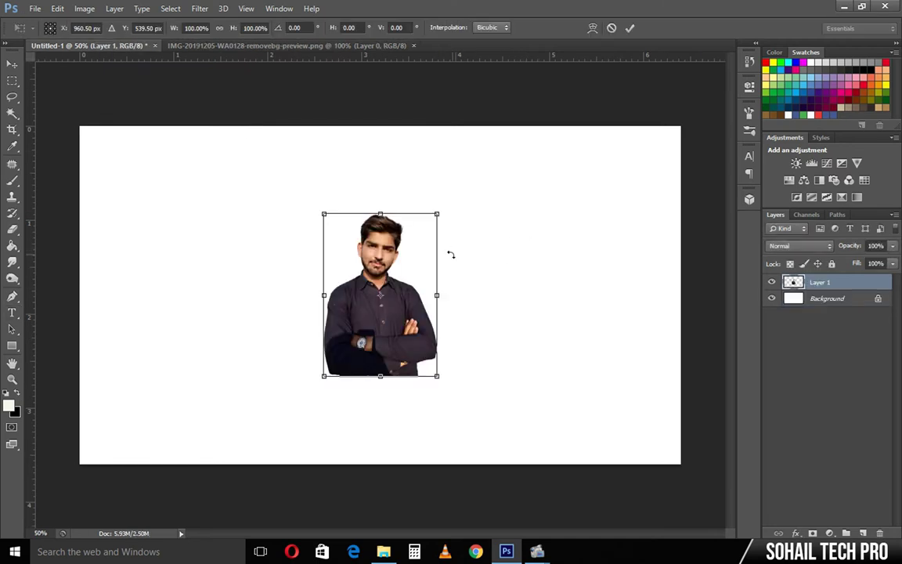
drag(437, 214, 543, 127)
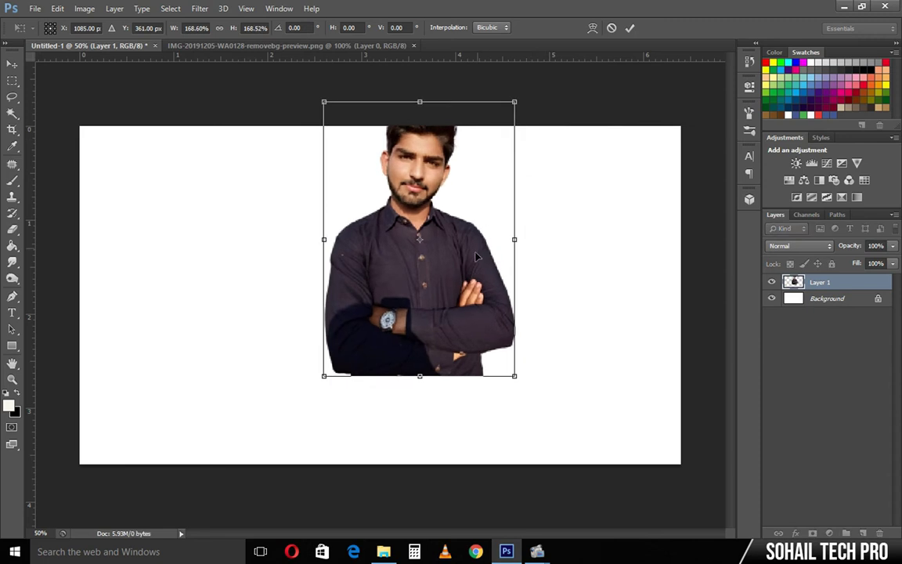
mouse_move(496, 275)
mouse_down()
mouse_move(523, 313)
mouse_move(661, 357)
mouse_up()
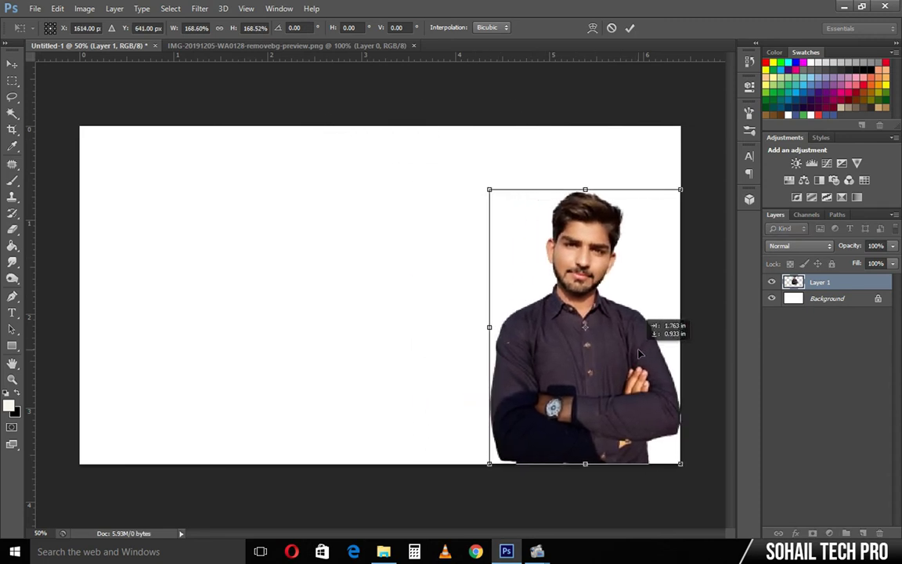
key(Return)
Step: Nudge the man further right and down and enlarge him to fill the right edge
key(t)
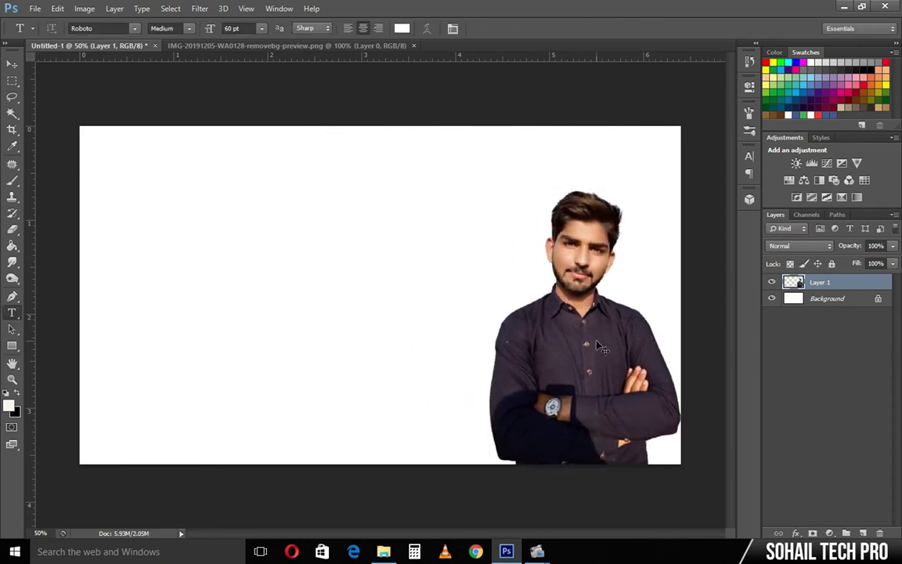
drag(599, 347, 625, 353)
key(ctrl+t)
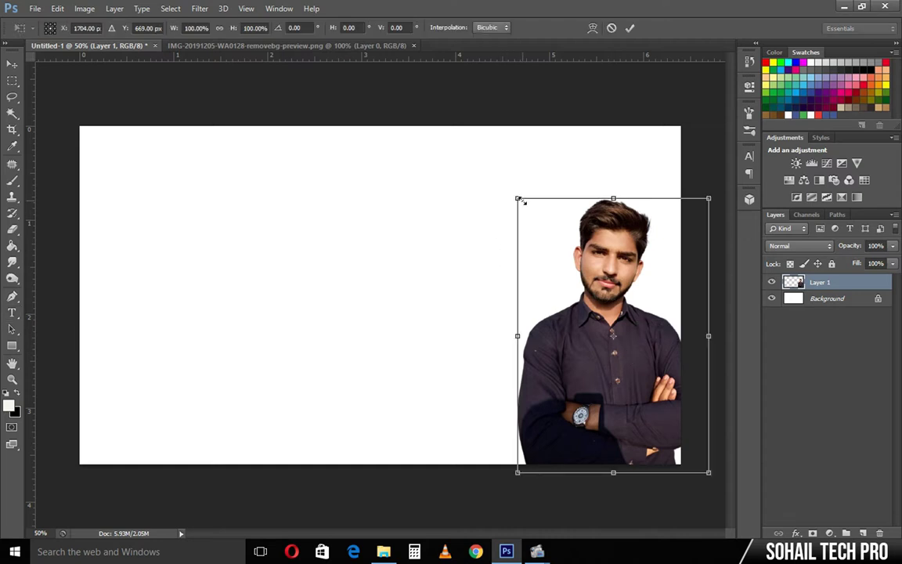
drag(519, 200, 486, 186)
key(Return)
Step: Add a new Layer 2 above Background and fill it with cream
key(t)
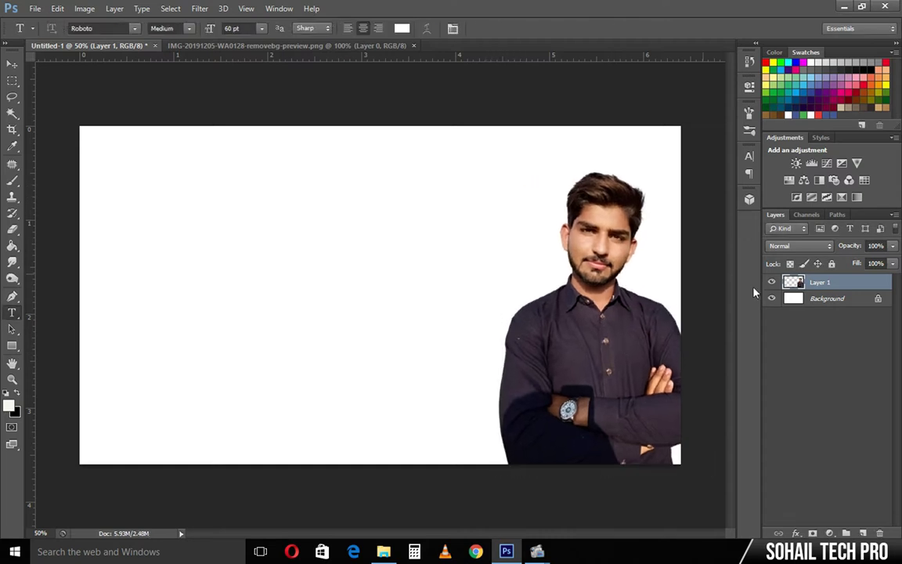
click(838, 304)
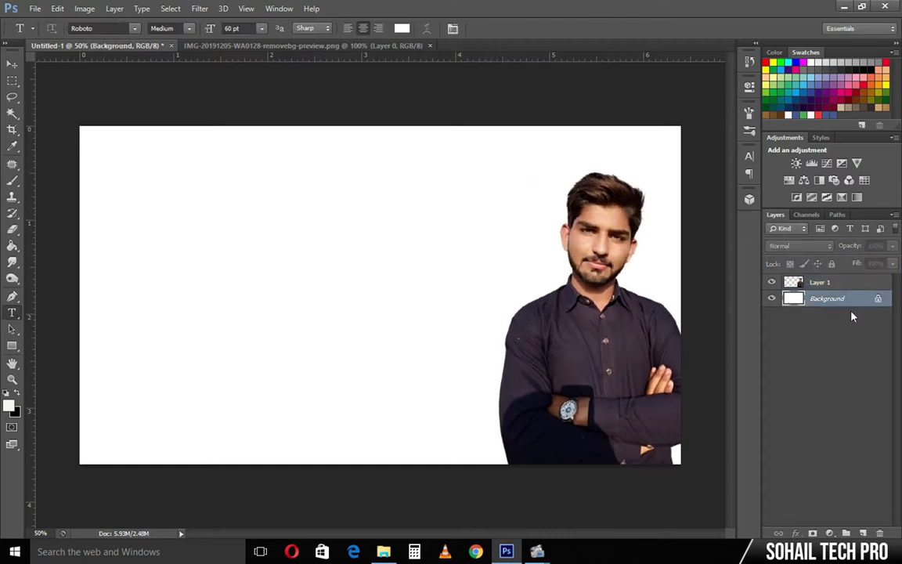
click(862, 534)
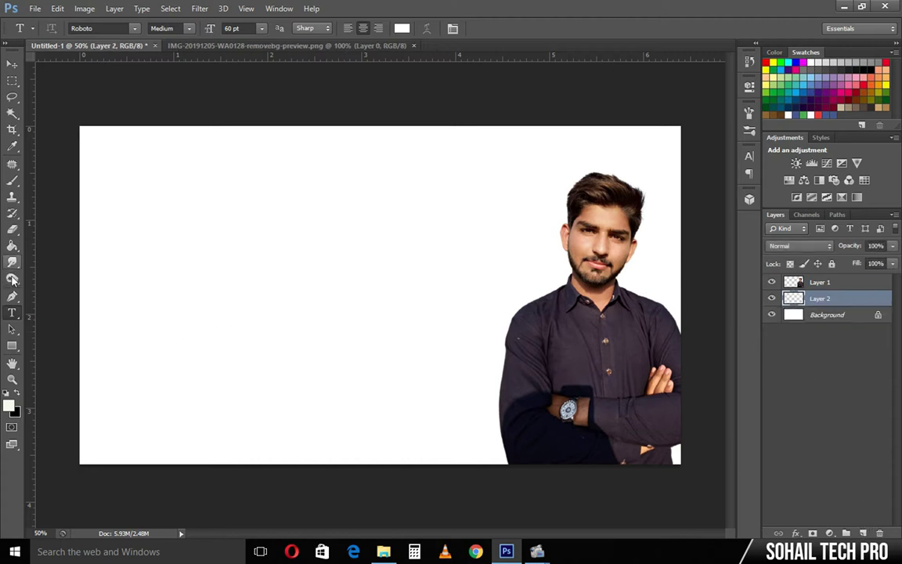
click(11, 245)
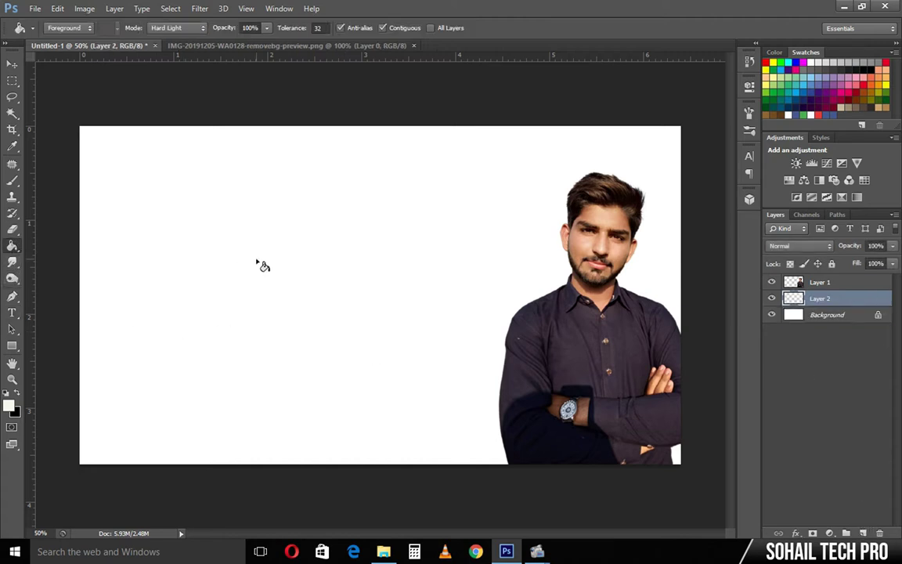
click(260, 265)
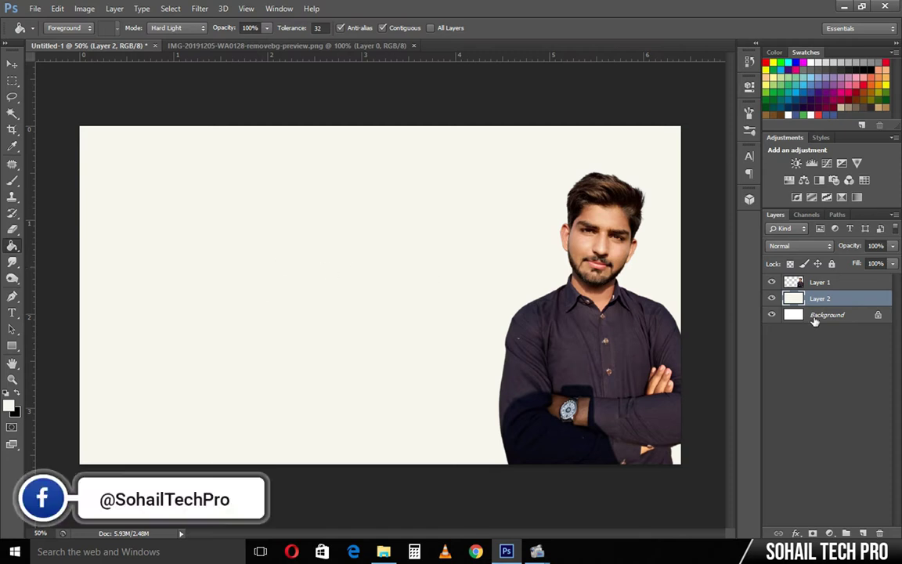
Step: Add a Gradient Overlay effect to Layer 2
click(797, 533)
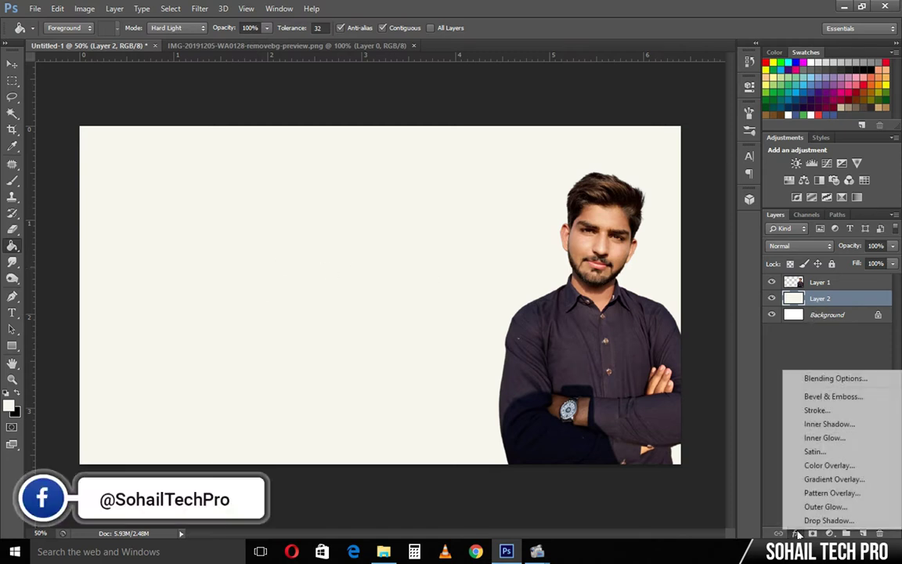
click(797, 534)
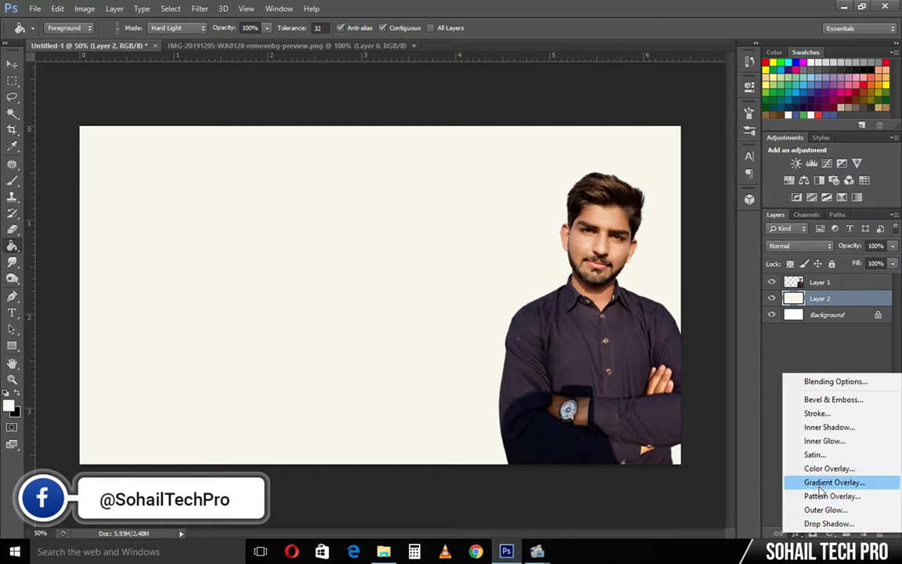
click(847, 487)
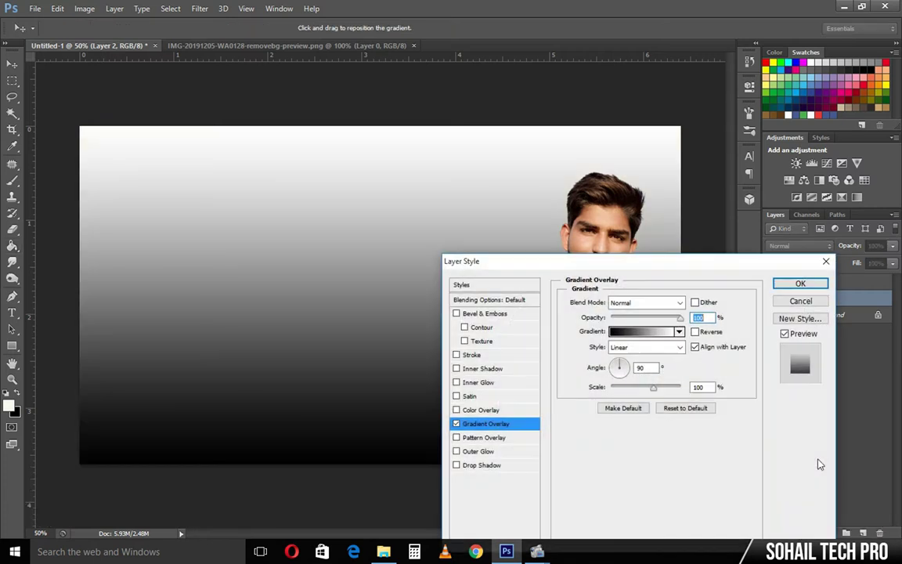
Step: Pick the orange-to-yellow preset gradient and set its orange stop to dd9b0f
click(647, 335)
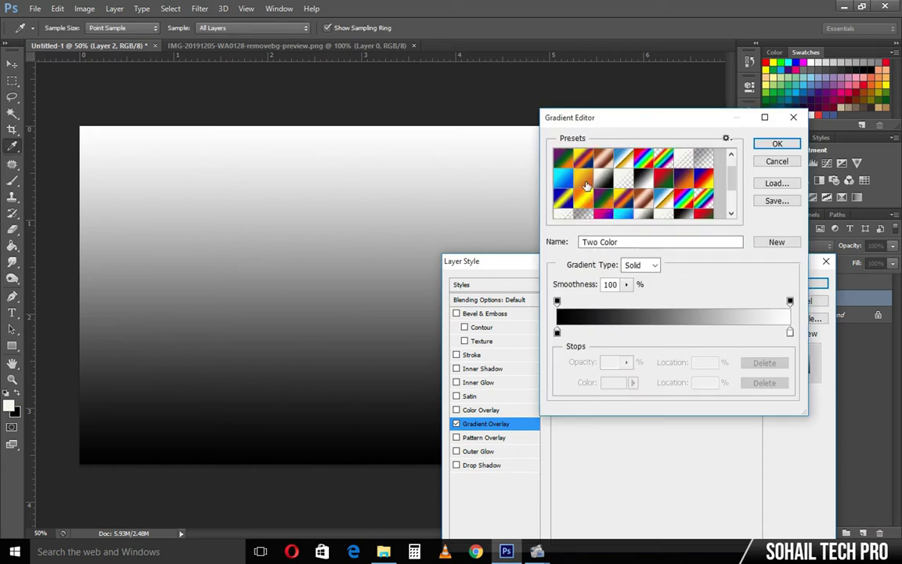
click(585, 182)
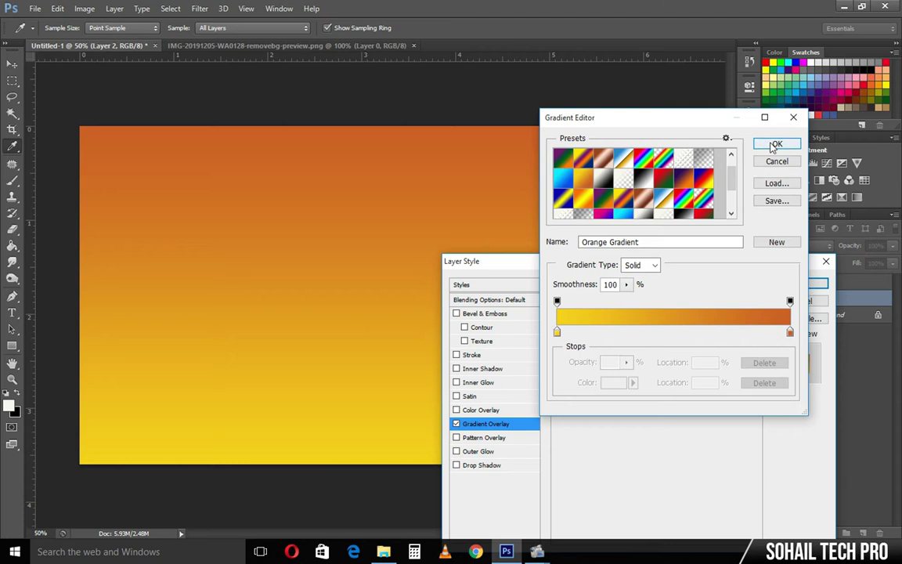
double_click(789, 332)
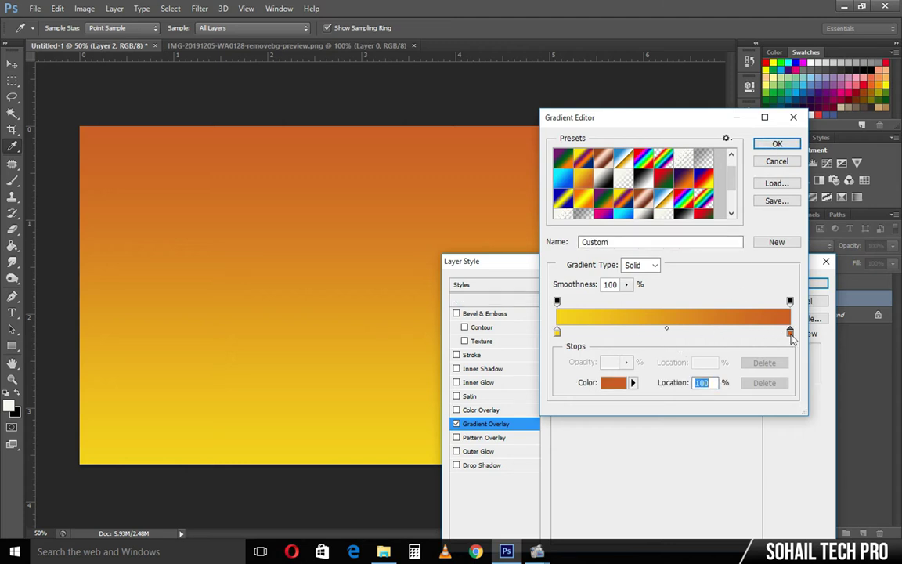
drag(629, 470, 625, 475)
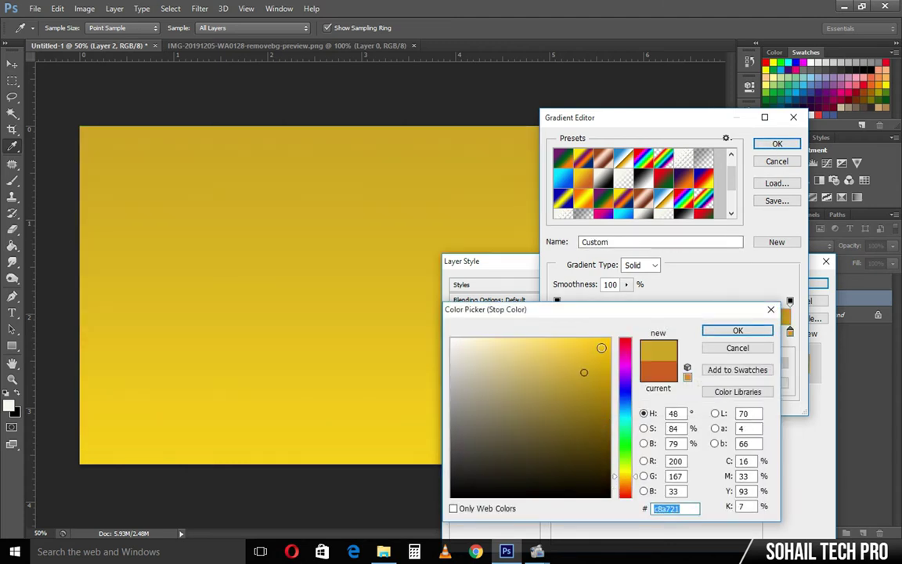
drag(597, 348, 610, 352)
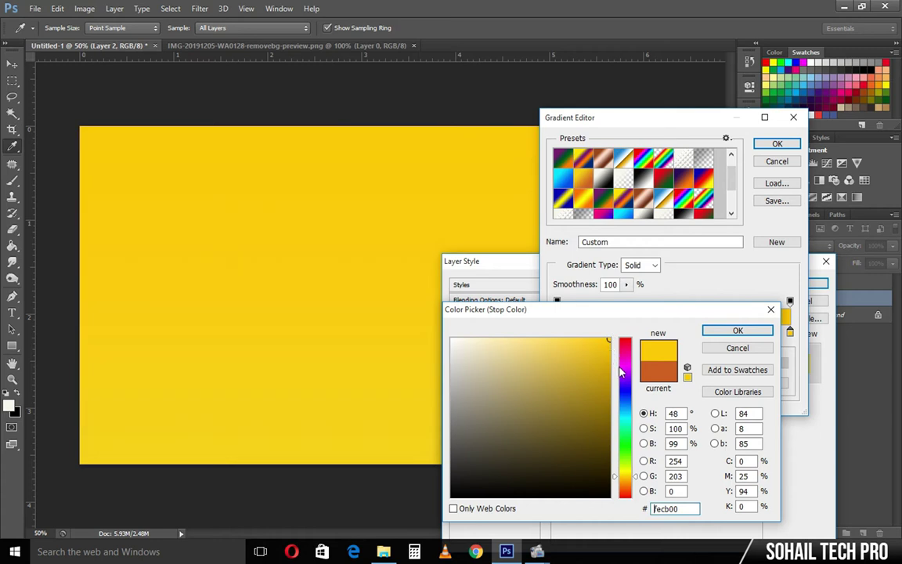
text(caa202ddad0f)
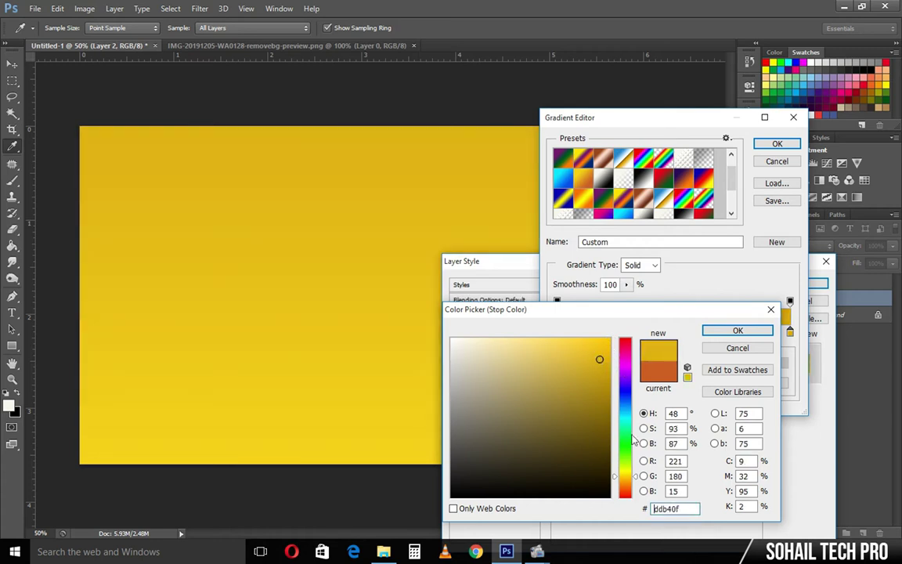
click(625, 481)
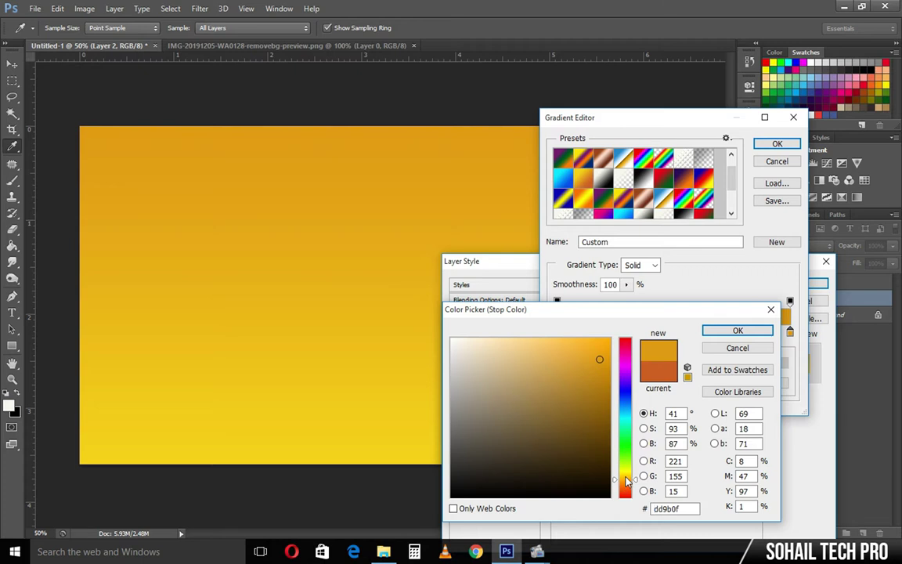
click(732, 332)
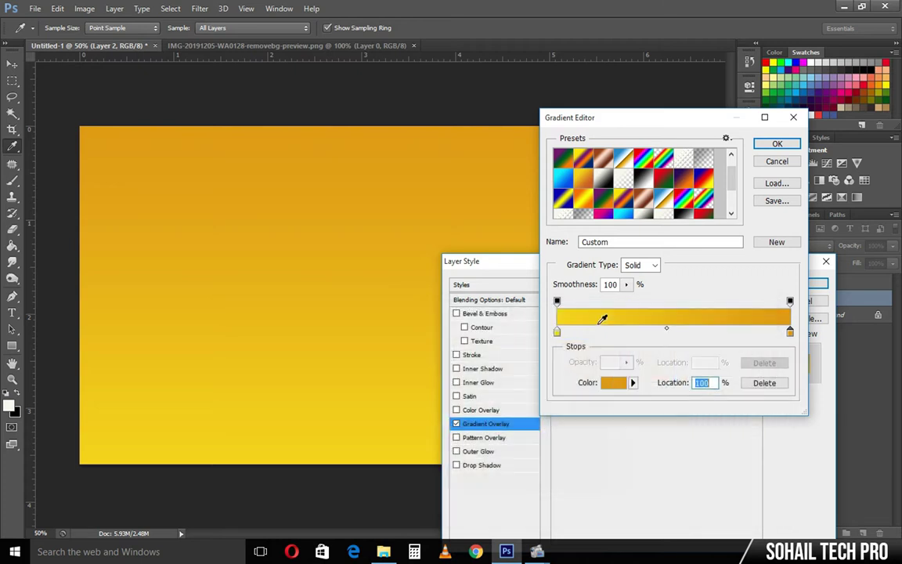
Step: Set the yellow stop to fee904 and close the Gradient Editor
double_click(557, 333)
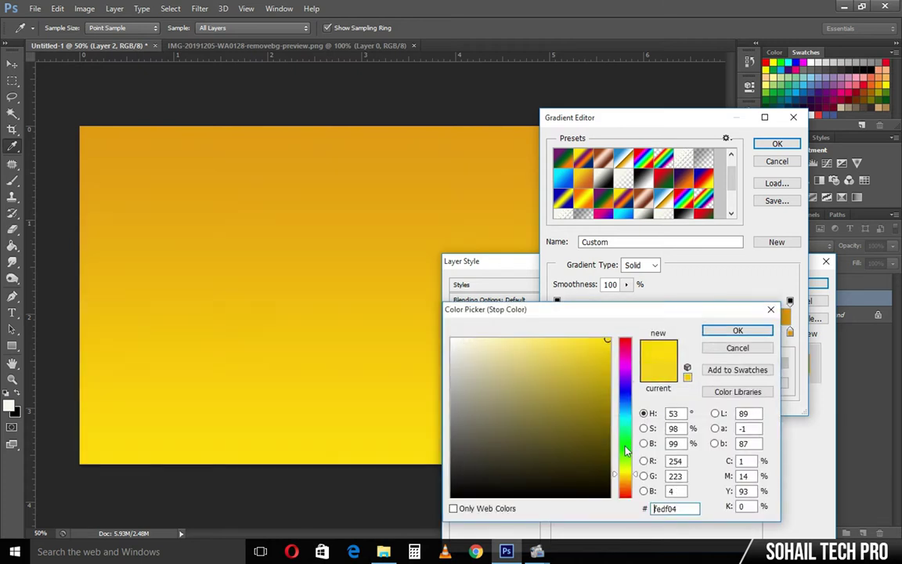
text(fee904)
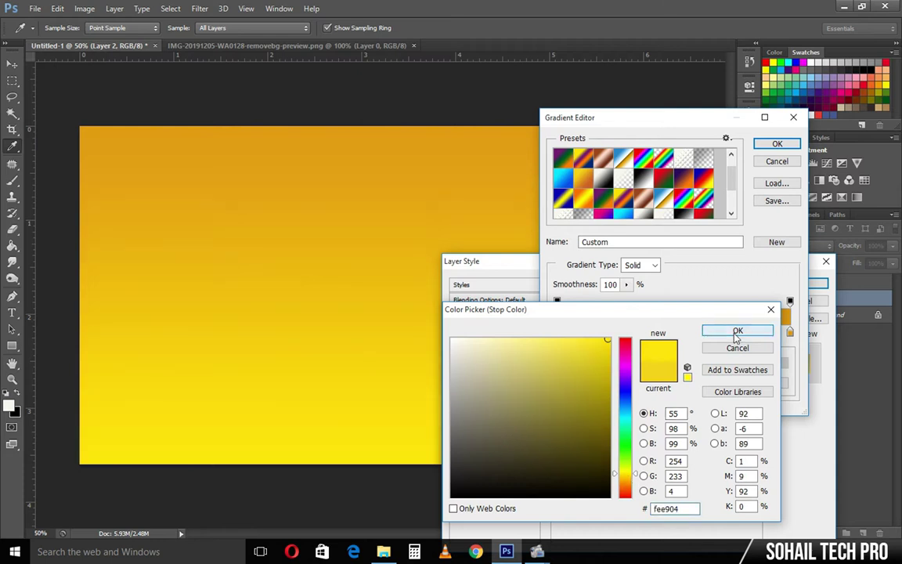
click(736, 331)
click(773, 143)
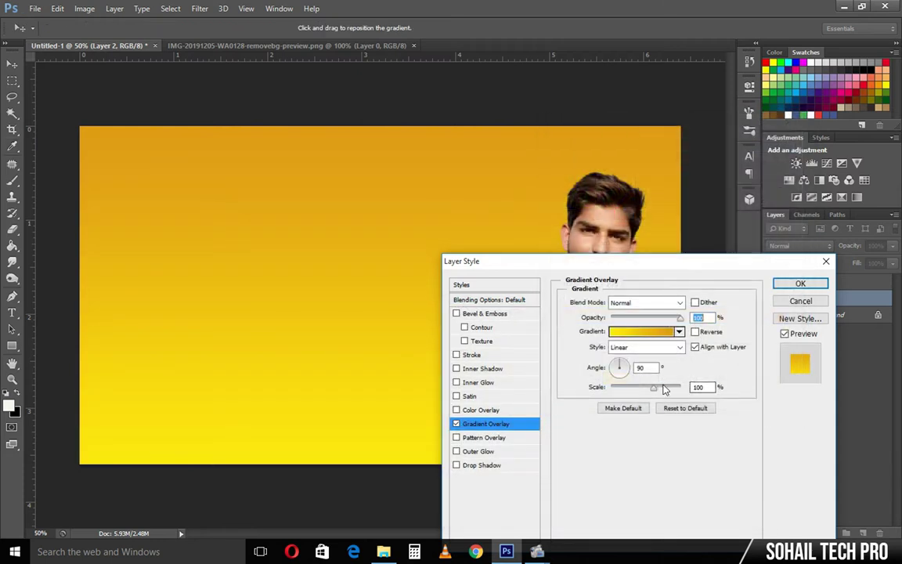
Step: Make the gradient overlay Radial at 150% scale, adjust its angle, and apply it
drag(664, 389, 709, 391)
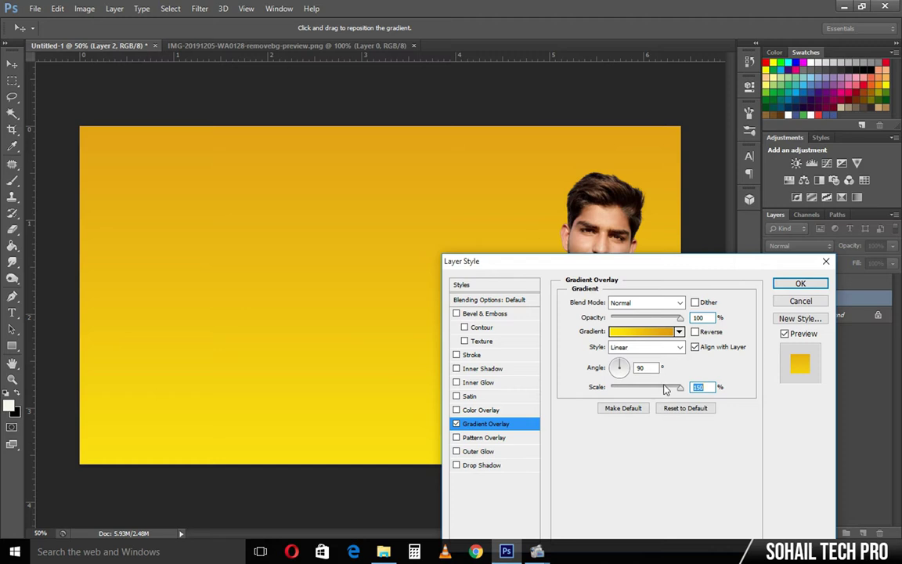
click(644, 347)
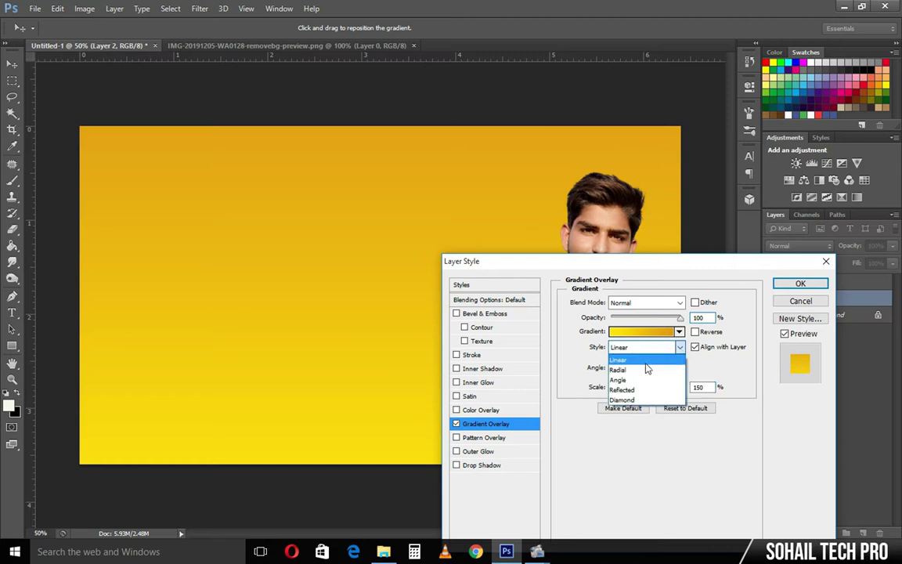
click(647, 369)
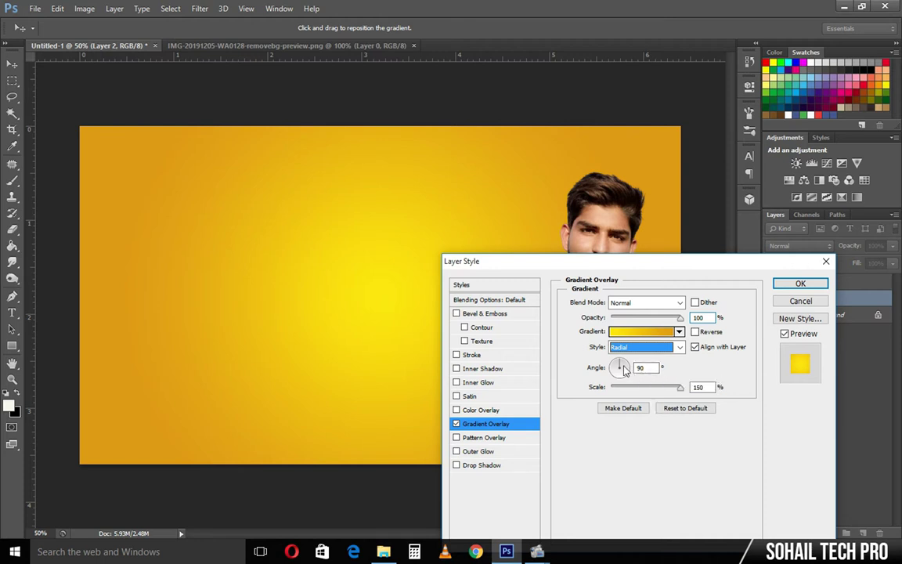
click(624, 368)
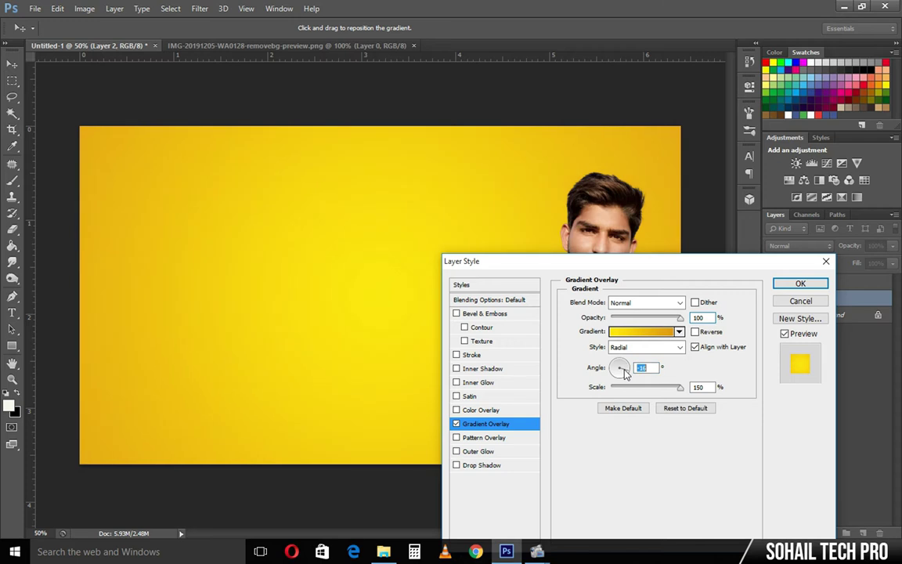
click(791, 285)
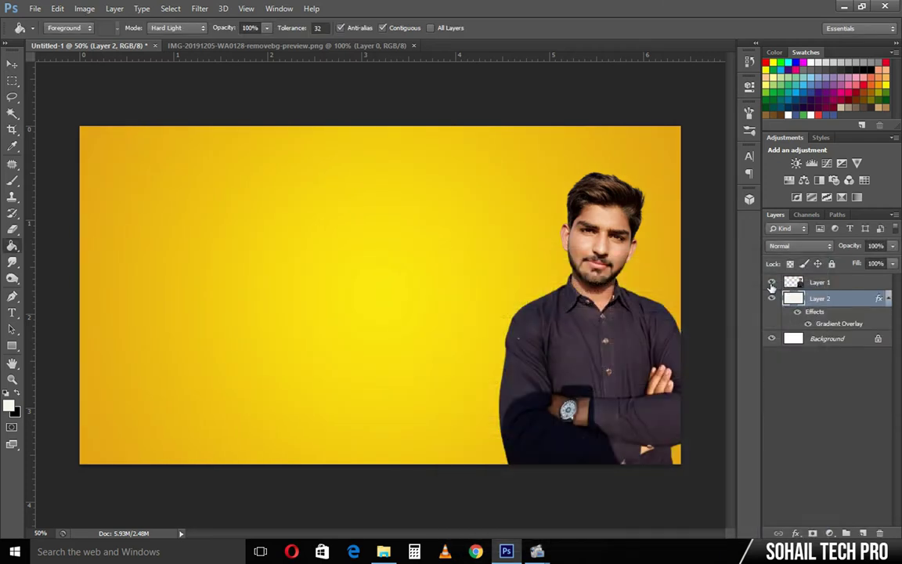
Step: Hide the man's layer and draw a black-filled rectangle near the canvas top
click(771, 283)
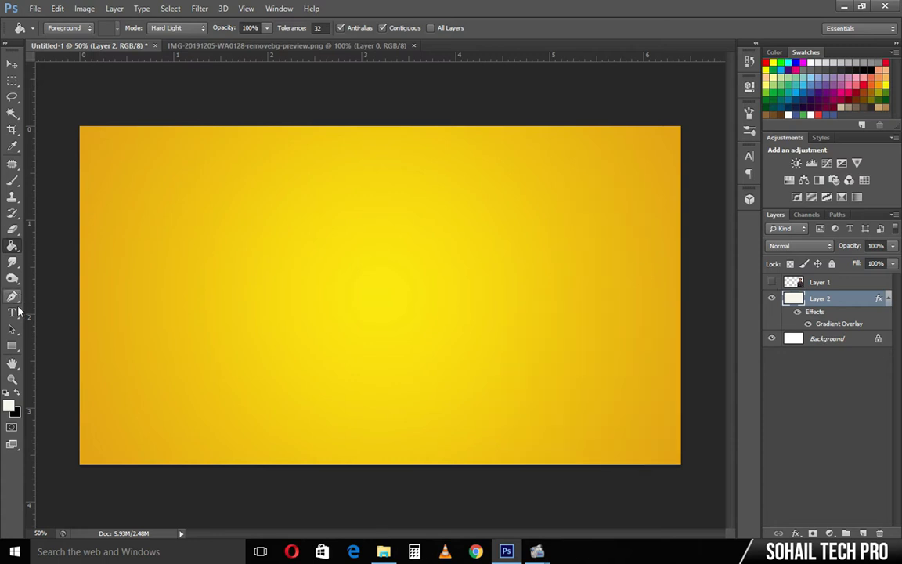
click(12, 345)
drag(191, 162, 633, 220)
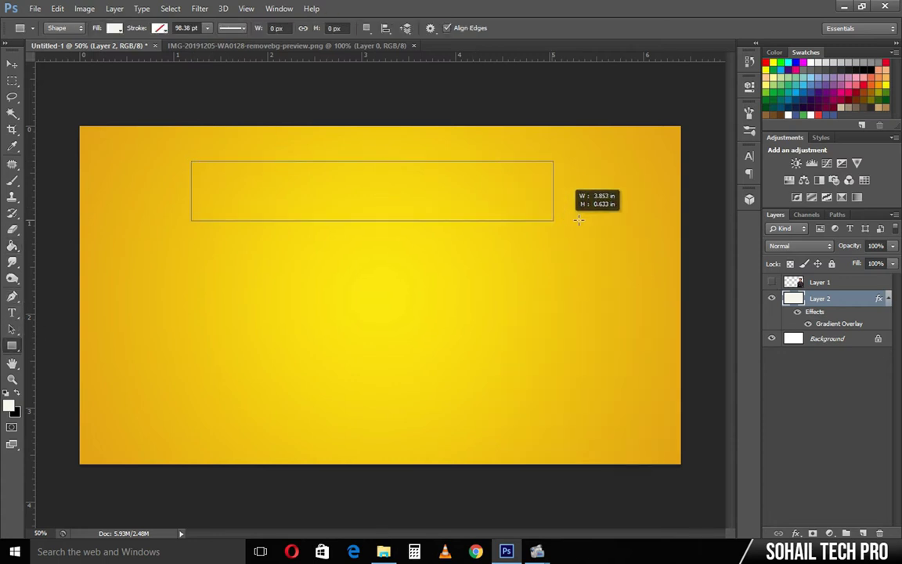
click(120, 30)
click(166, 105)
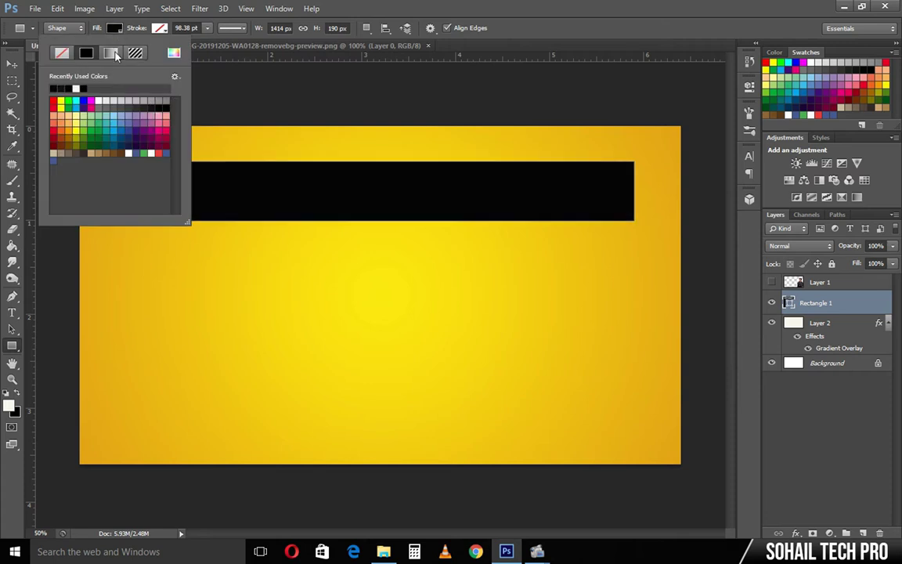
click(115, 30)
Step: Move the black bar to the top-left corner and stretch it across the full width
click(13, 63)
drag(228, 166, 135, 149)
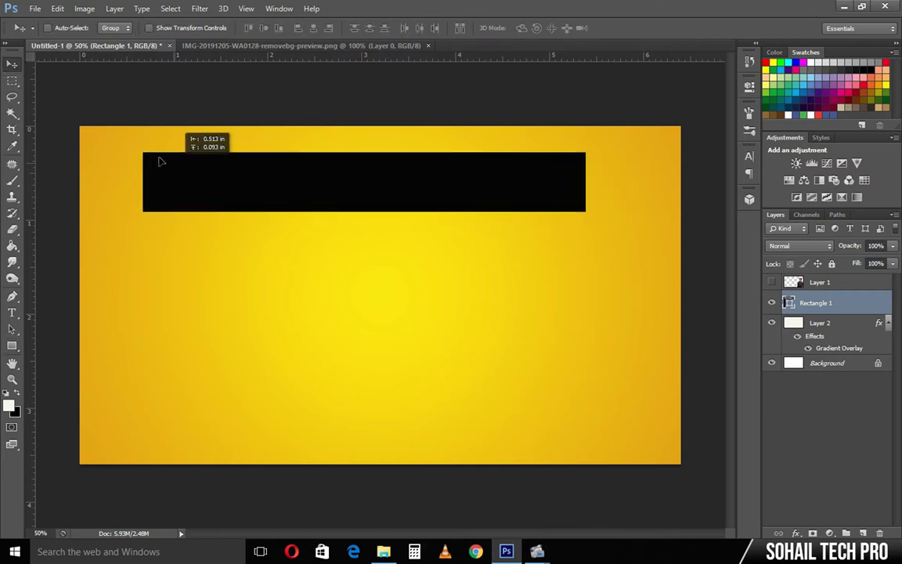
key(ctrl+t)
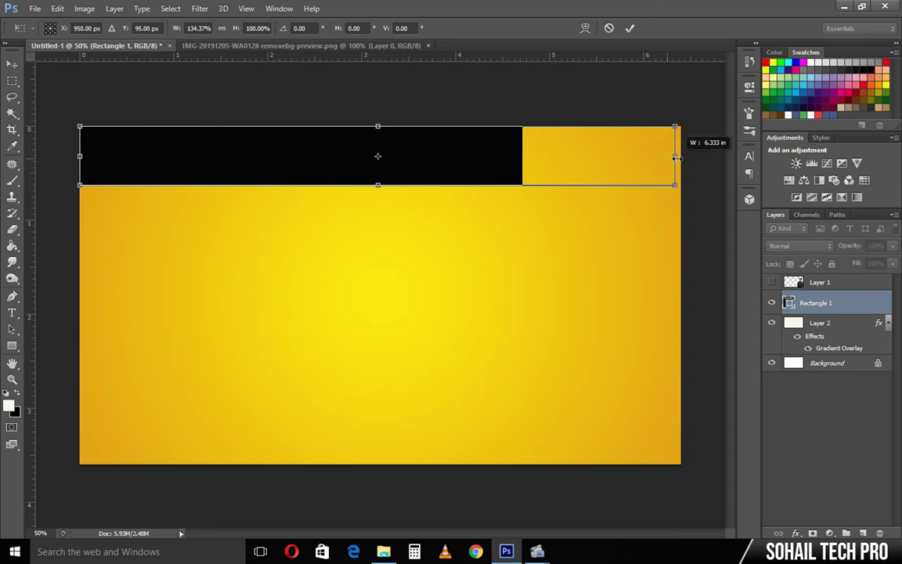
drag(649, 158, 681, 158)
drag(380, 186, 377, 191)
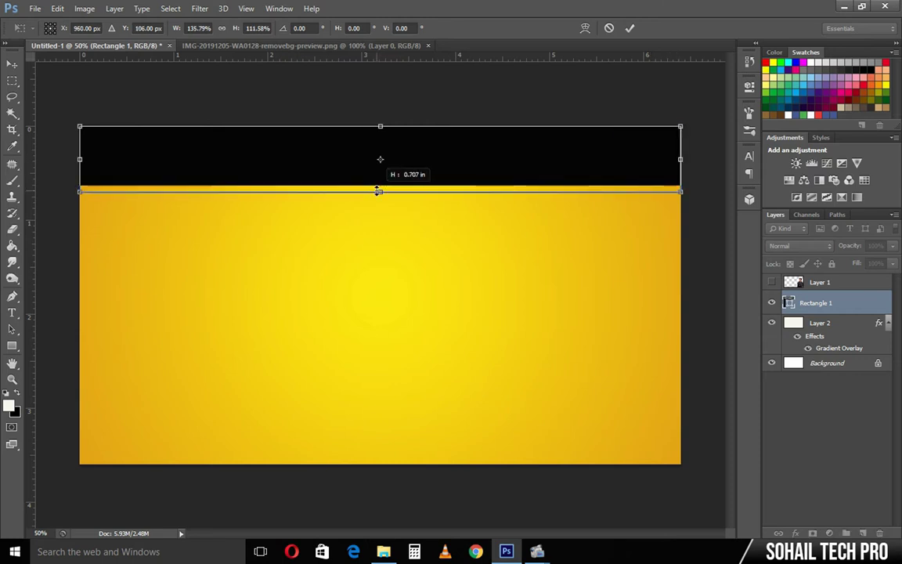
key(Return)
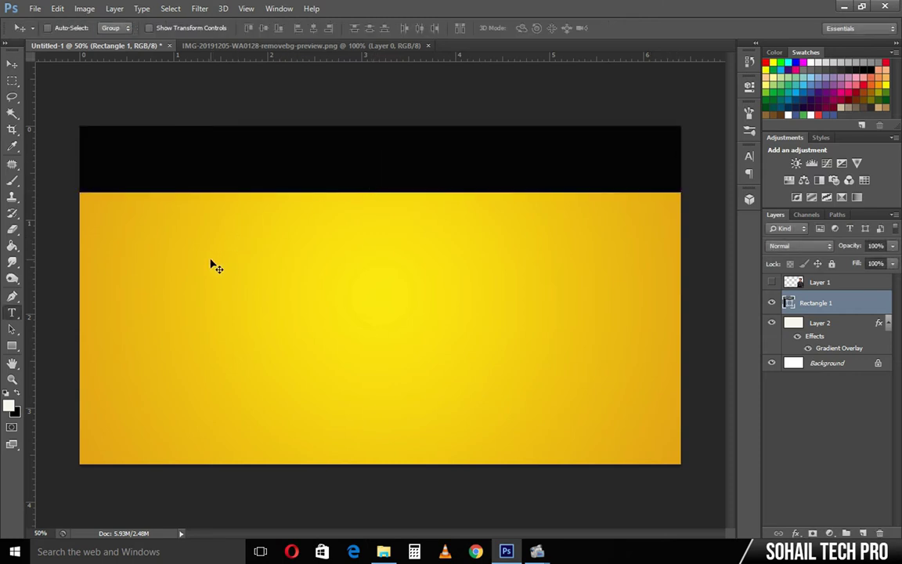
Step: Type the title 'HOW TO ADD EXTRA HARDDISK' at 30 pt and move it into the black bar
key(t)
click(254, 307)
text(HOW)
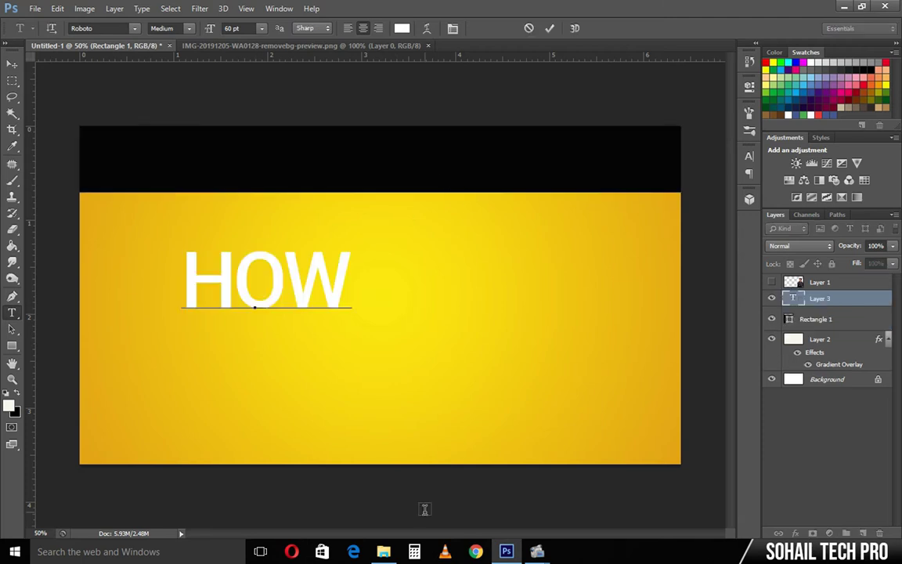
text( TO ADD)
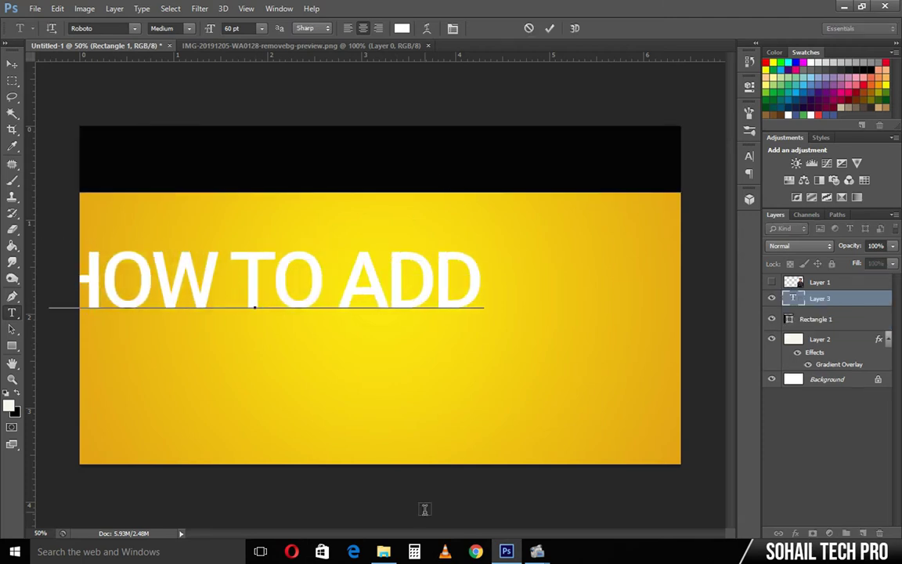
text( EX)
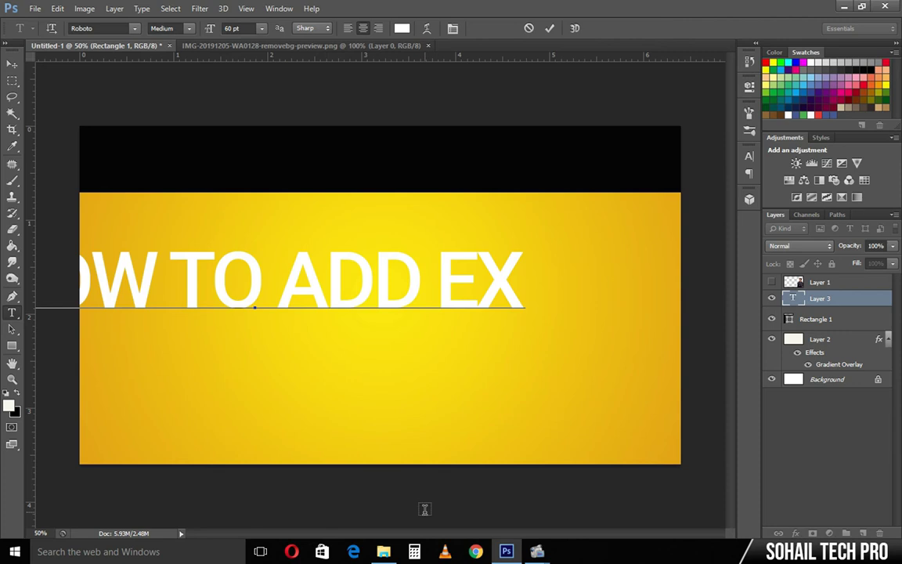
text(TRA)
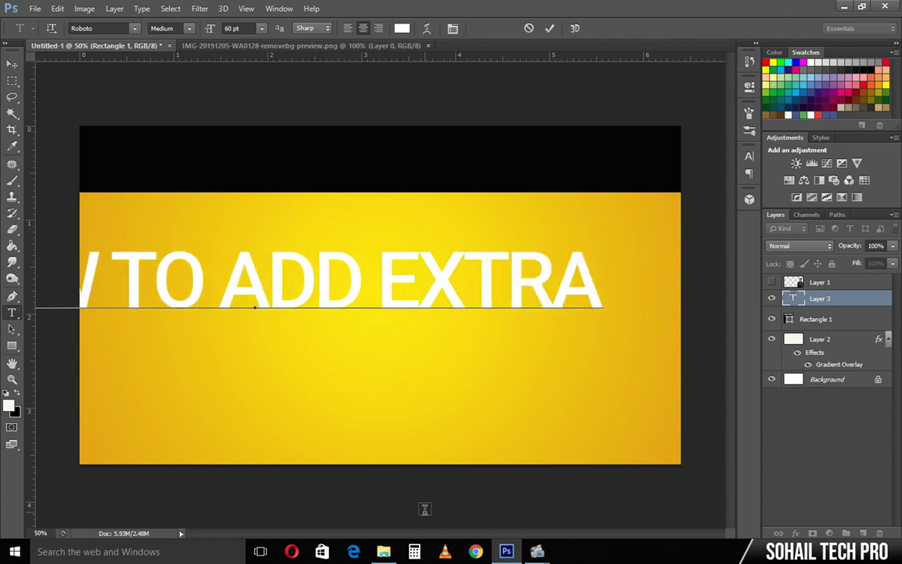
text( HARD)
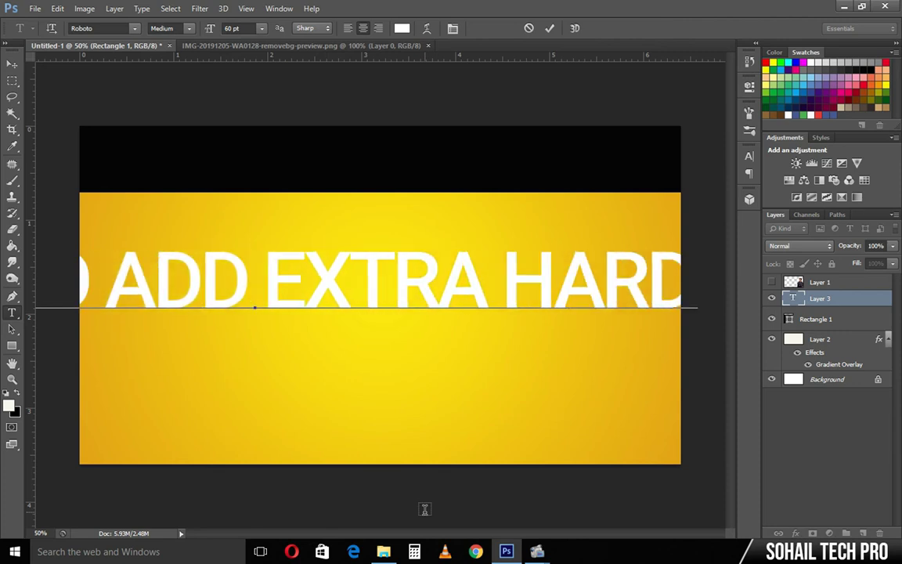
text(DI)
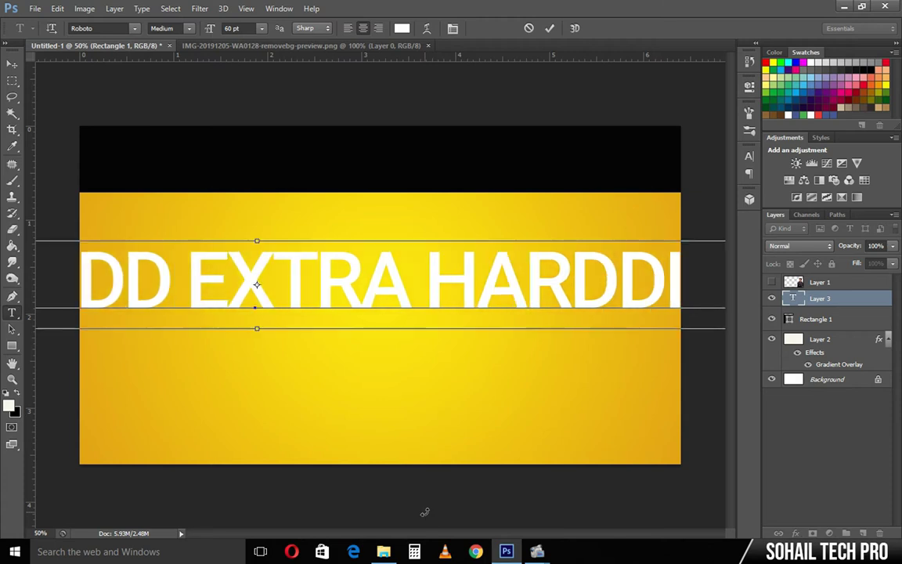
key(ctrl+a)
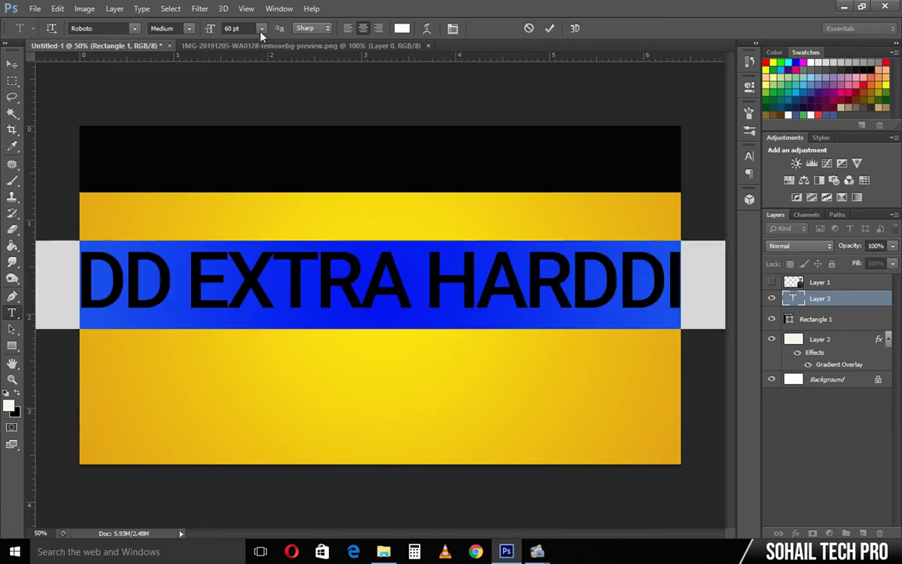
click(262, 28)
click(237, 164)
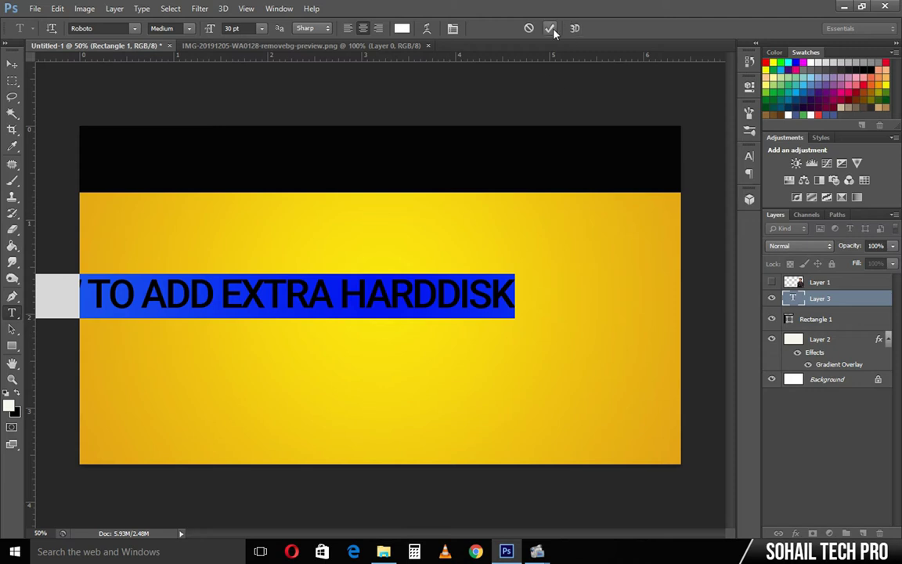
click(550, 28)
drag(494, 299, 521, 166)
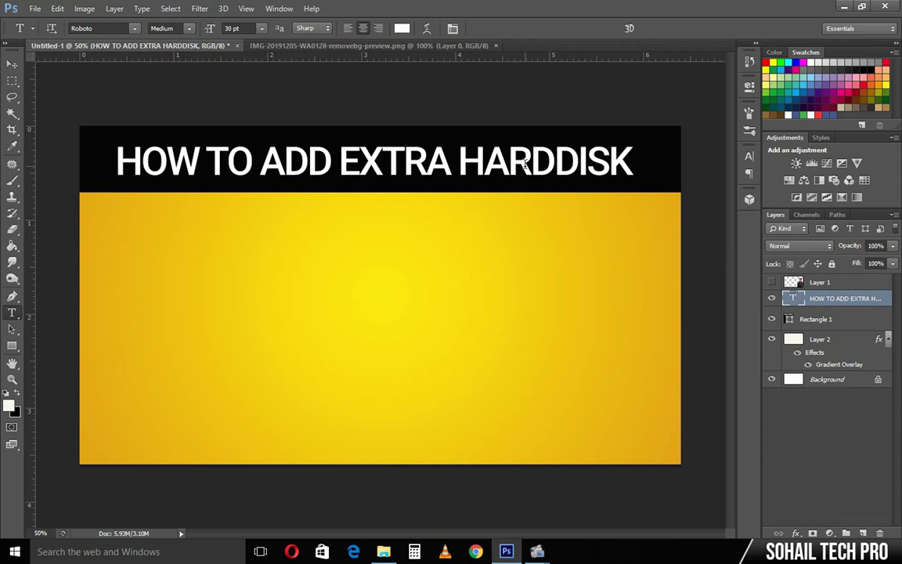
Step: Set the title's font to Bebas Neue with letter spacing 0
click(523, 161)
key(ctrl+a)
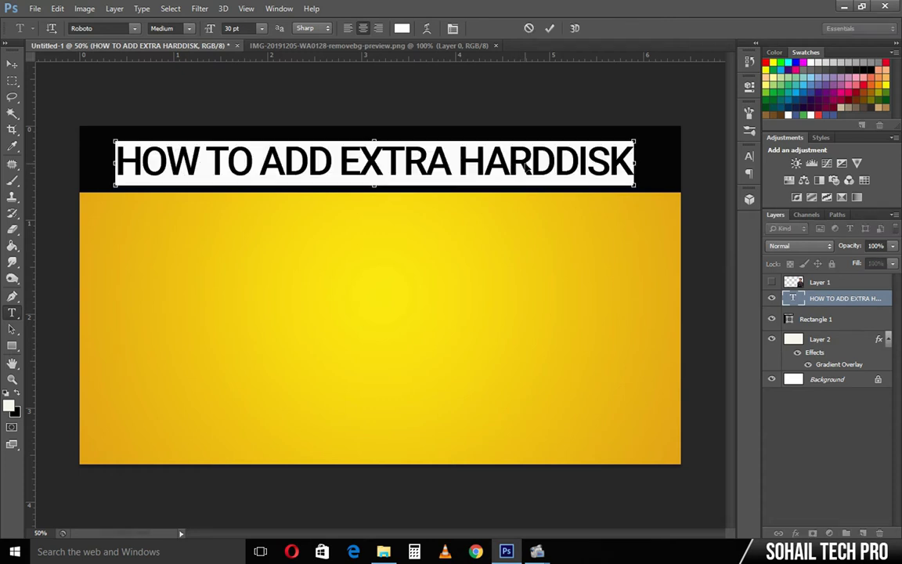
click(100, 29)
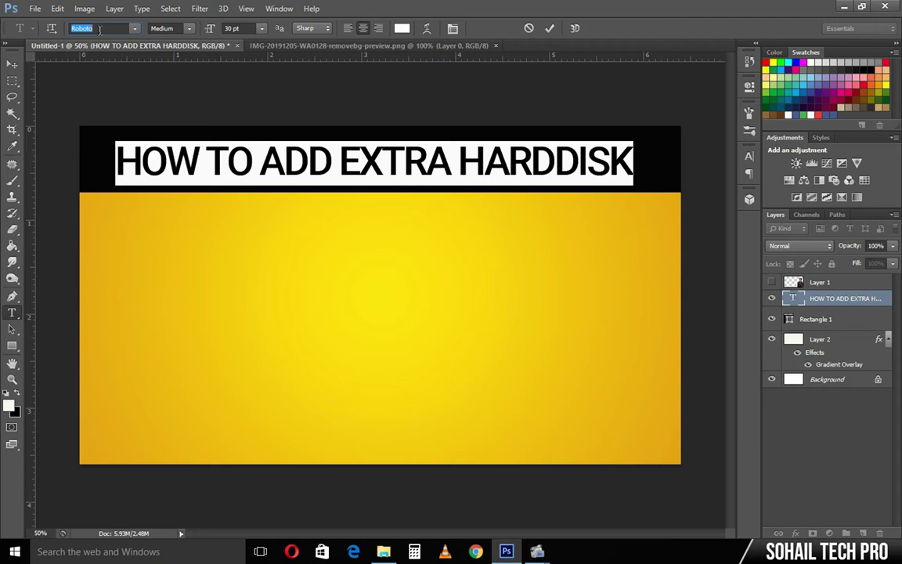
text(Bebas Neue)
key(Return)
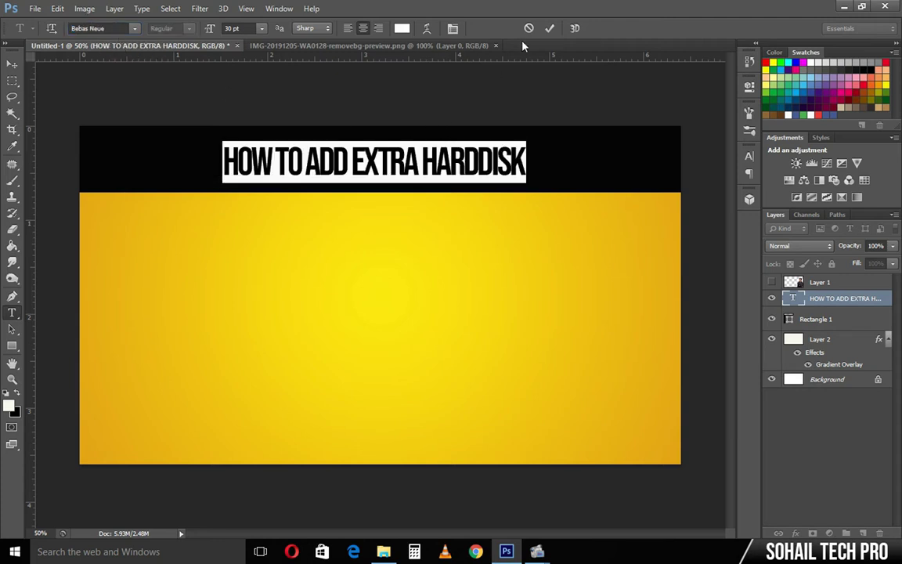
click(453, 29)
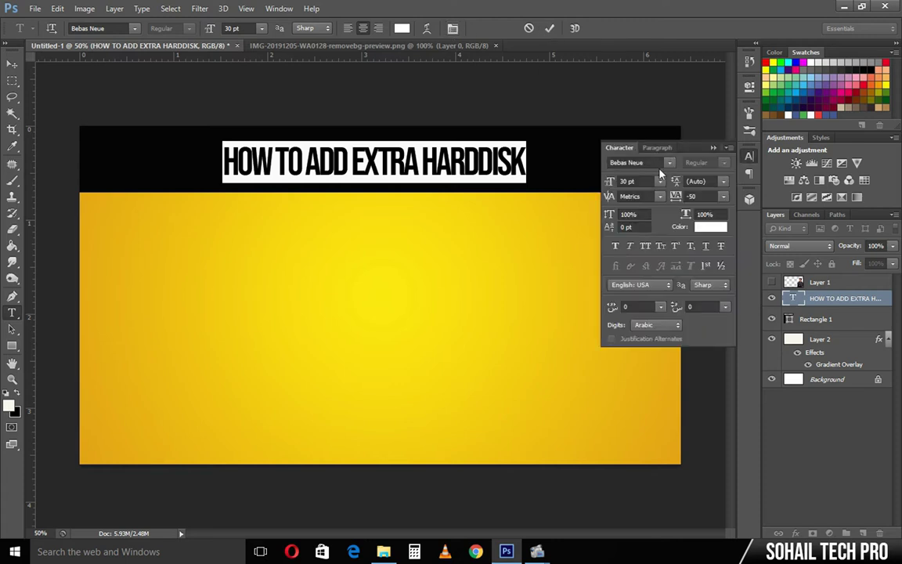
click(722, 196)
click(709, 295)
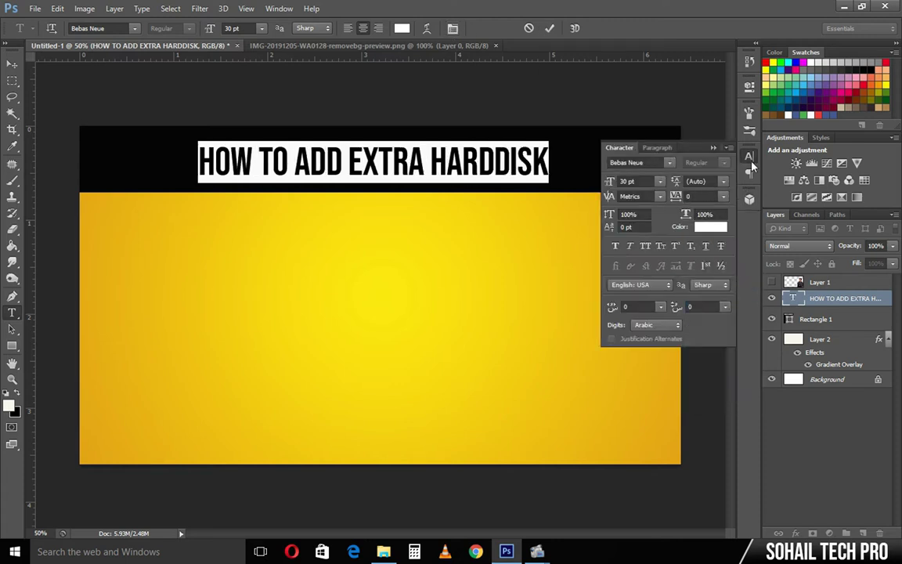
click(750, 159)
click(550, 28)
Step: Enlarge the title to about 49.6 pt so it spans the black bar's width
drag(491, 160, 382, 148)
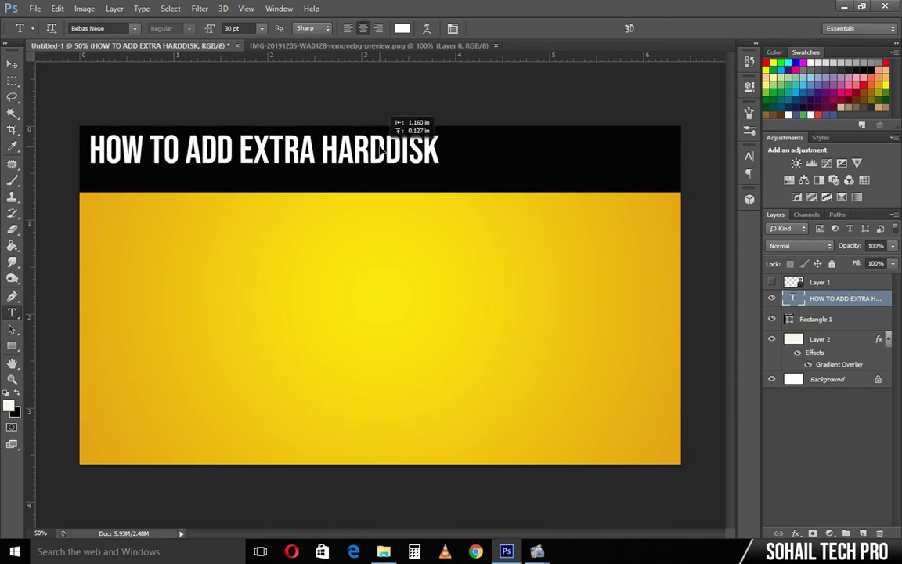
key(ctrl+t)
drag(441, 170, 667, 220)
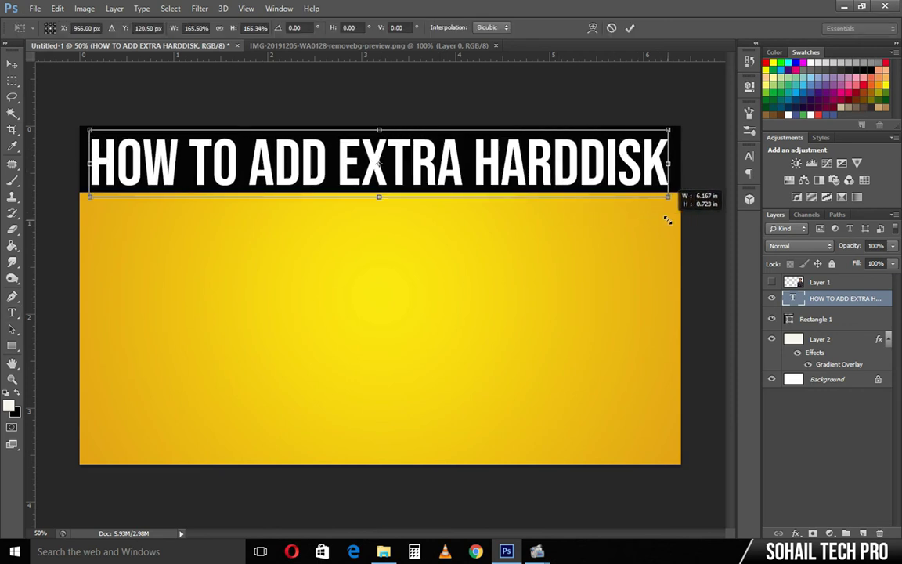
key(Return)
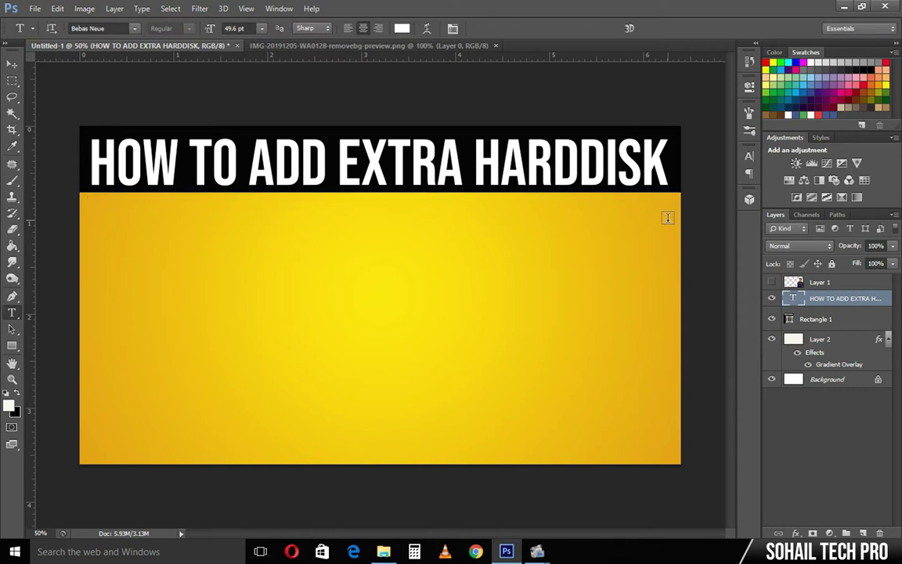
key(ctrl+Right)
key(ctrl+Right)
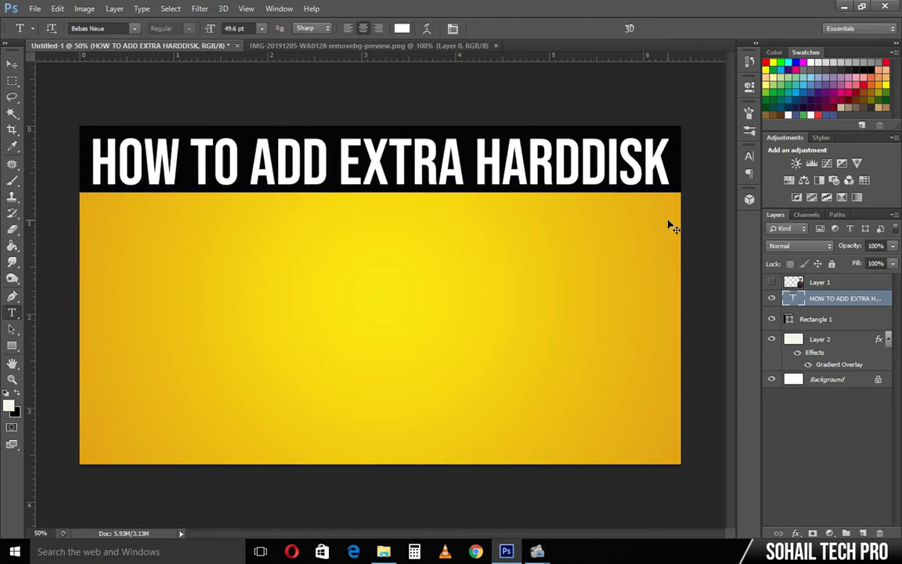
Step: Color the word HARDDISK in the title bright blue (00b6ff) and commit the text
drag(476, 165, 670, 166)
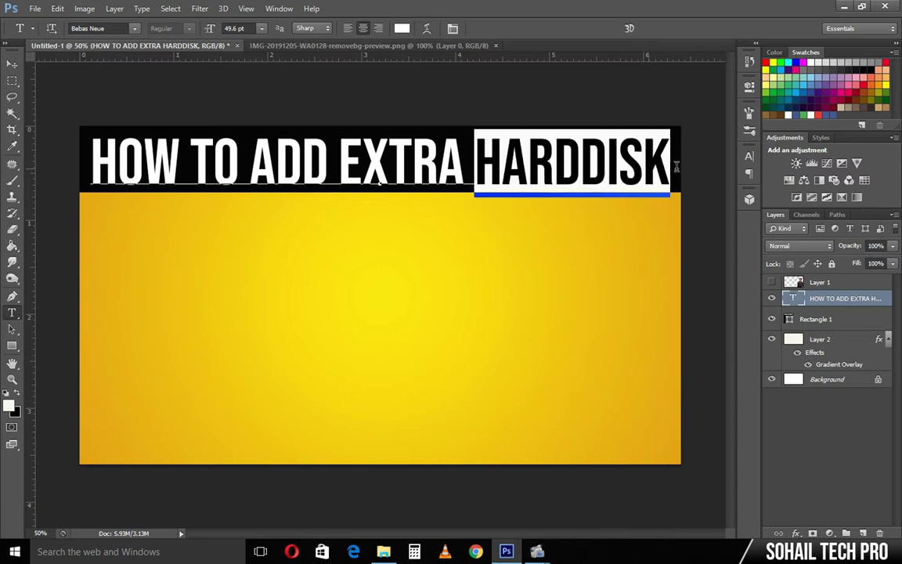
click(404, 29)
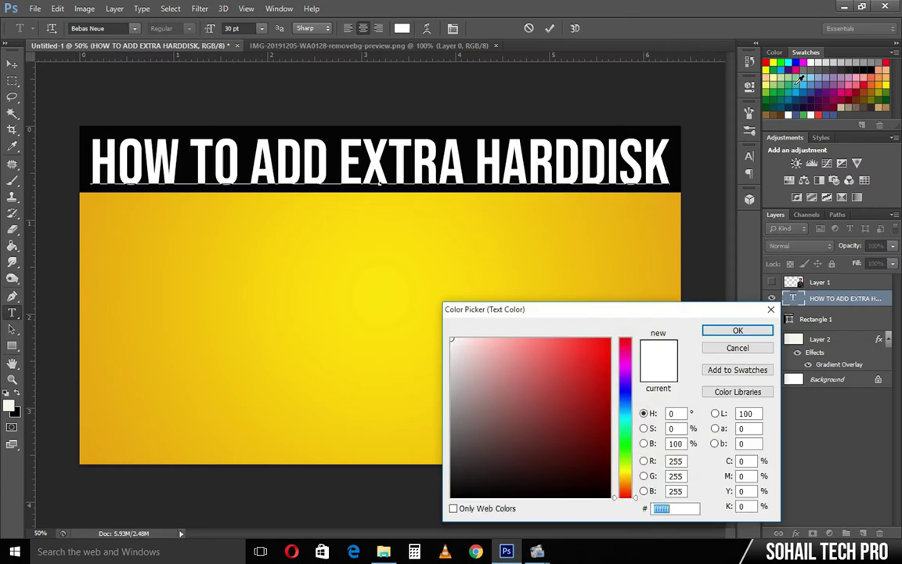
text(ff0000)
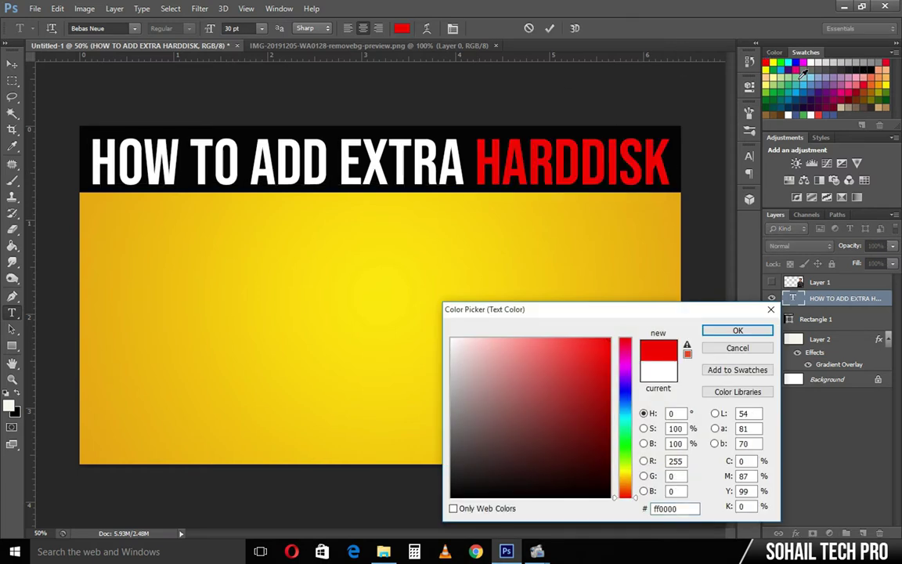
click(772, 65)
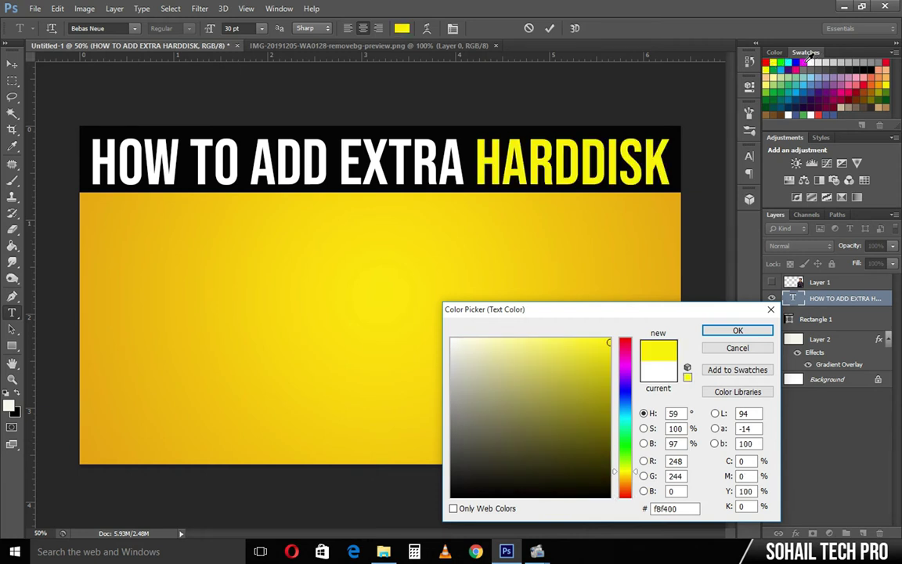
click(797, 67)
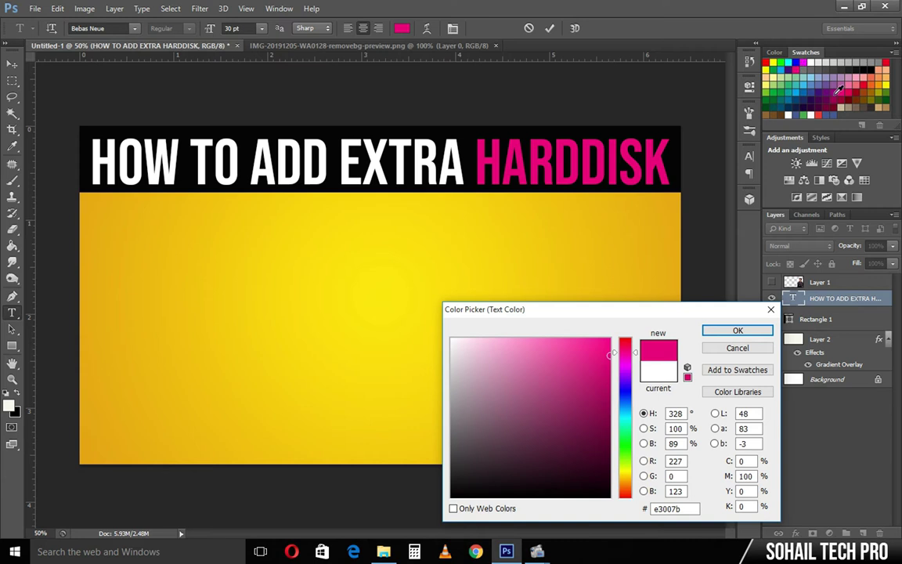
click(803, 83)
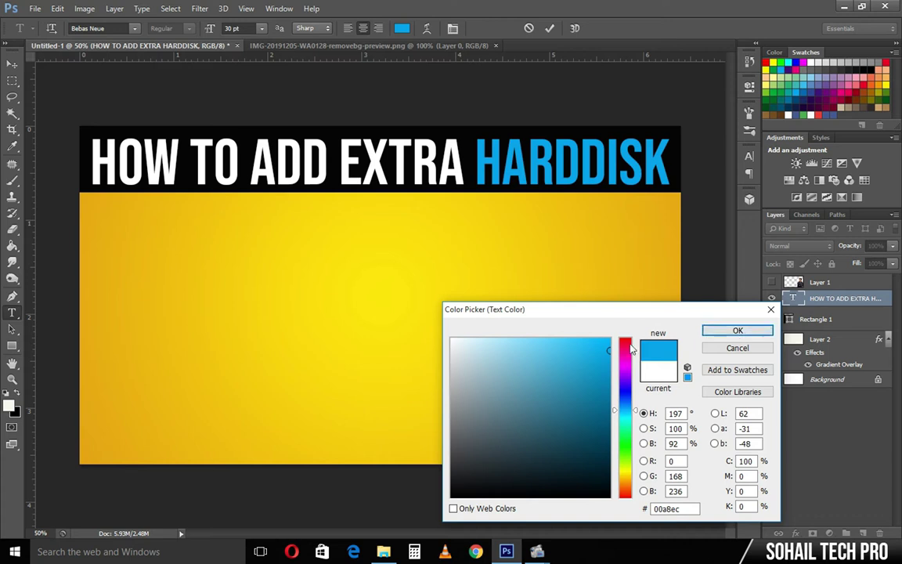
text(00b6ff)
click(737, 331)
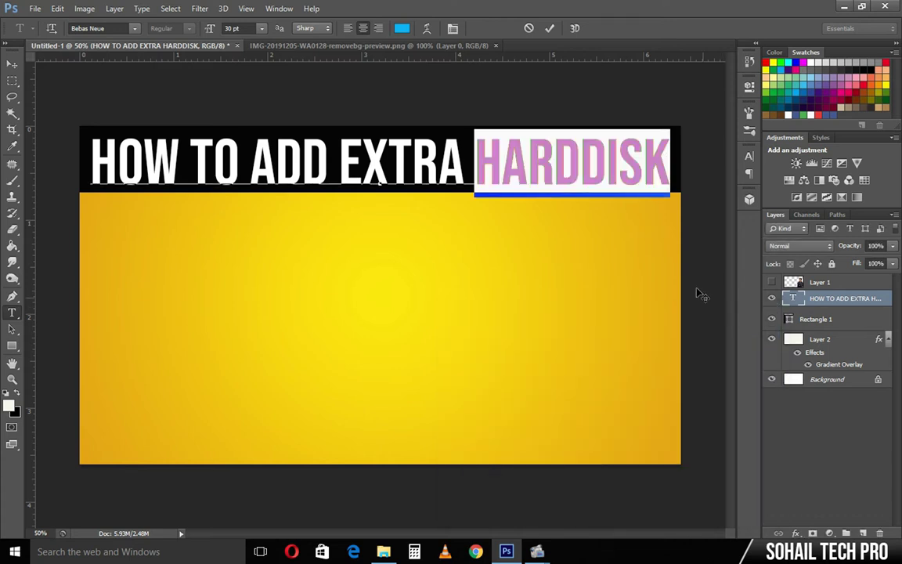
click(550, 28)
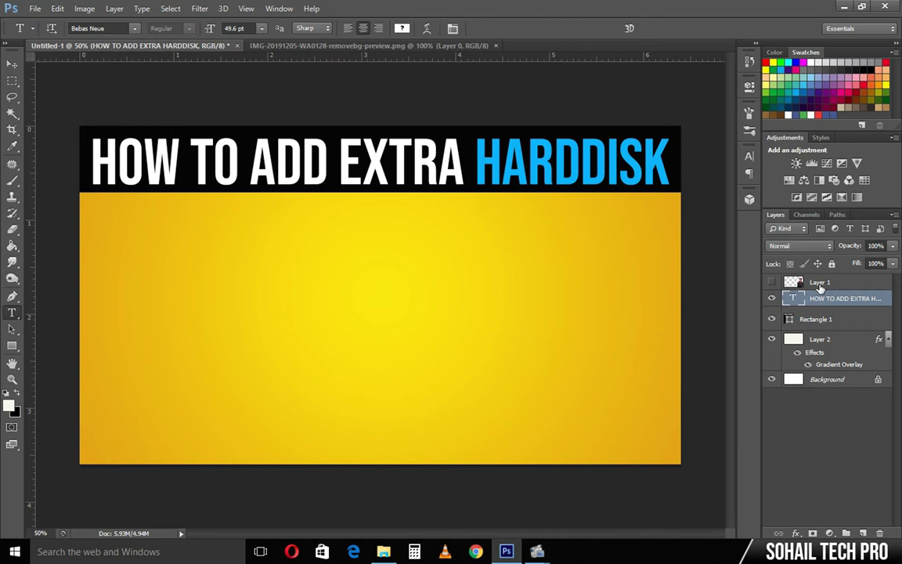
Step: Show Layer 1 and enlarge the man's cutout on the right, just below the title bar
click(819, 284)
click(771, 282)
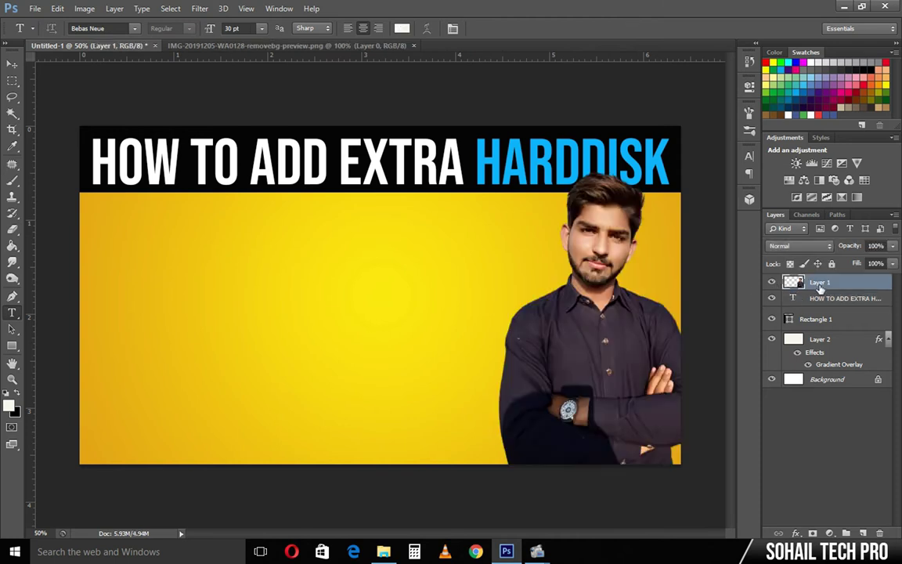
key(ctrl+t)
drag(499, 171, 509, 183)
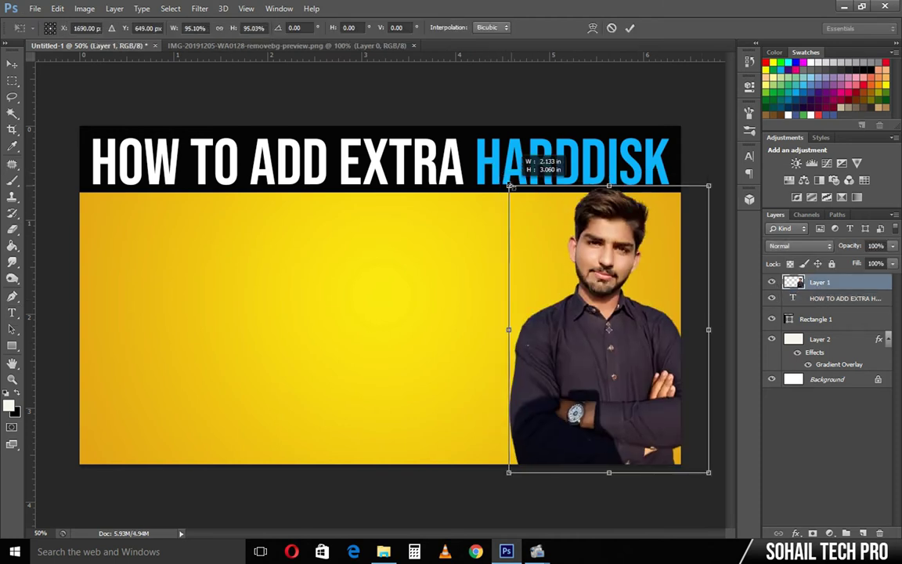
drag(643, 350, 647, 373)
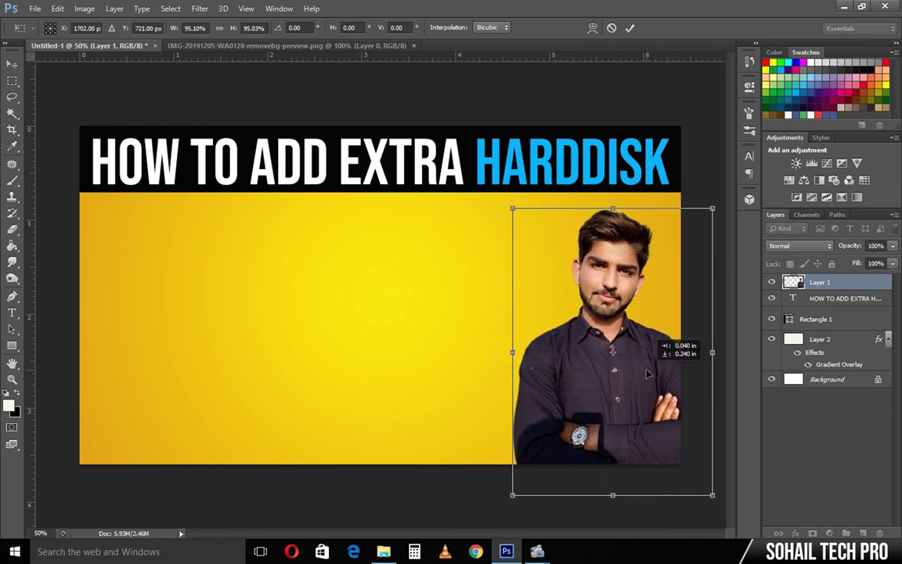
drag(514, 210, 499, 191)
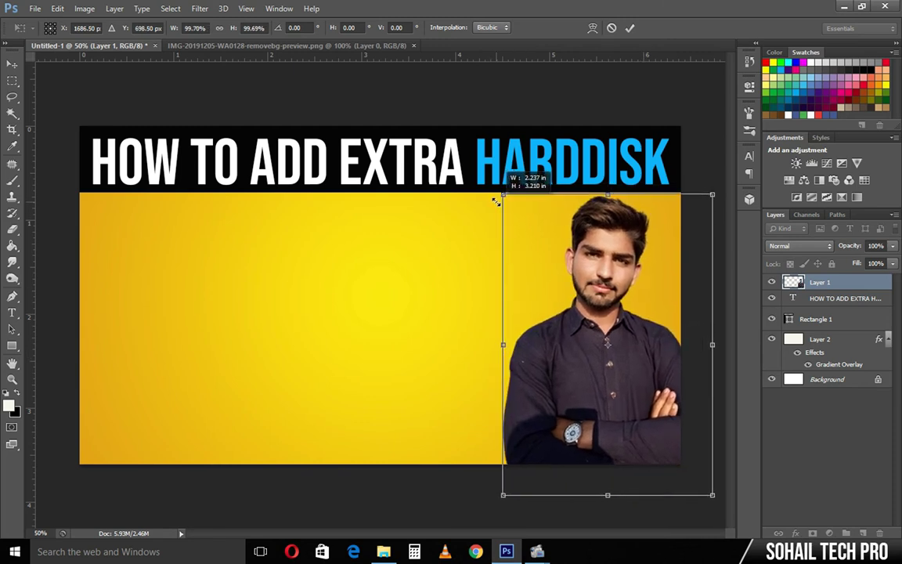
key(Return)
key(t)
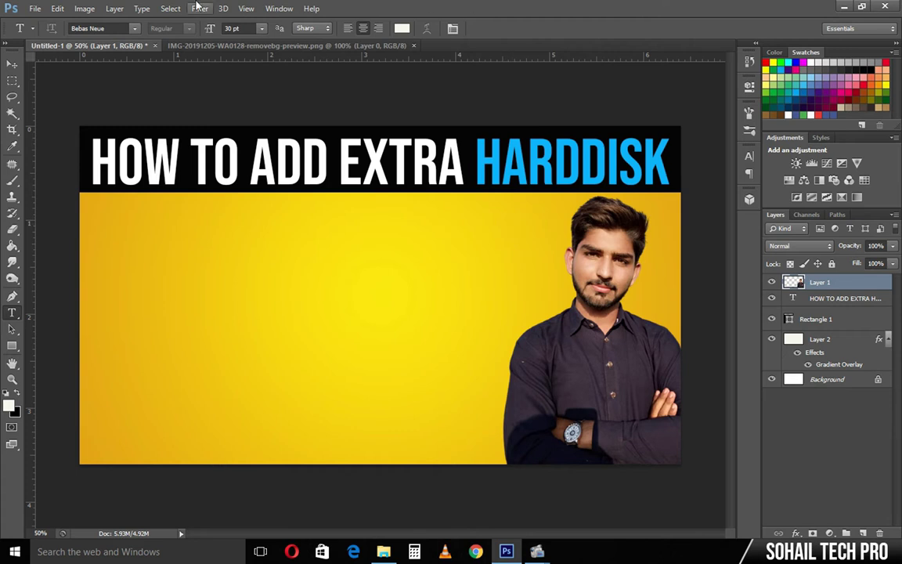
Step: Open the tower PC and Hard Disk images, select all of the hard disk, and return to Untitled-1
click(35, 9)
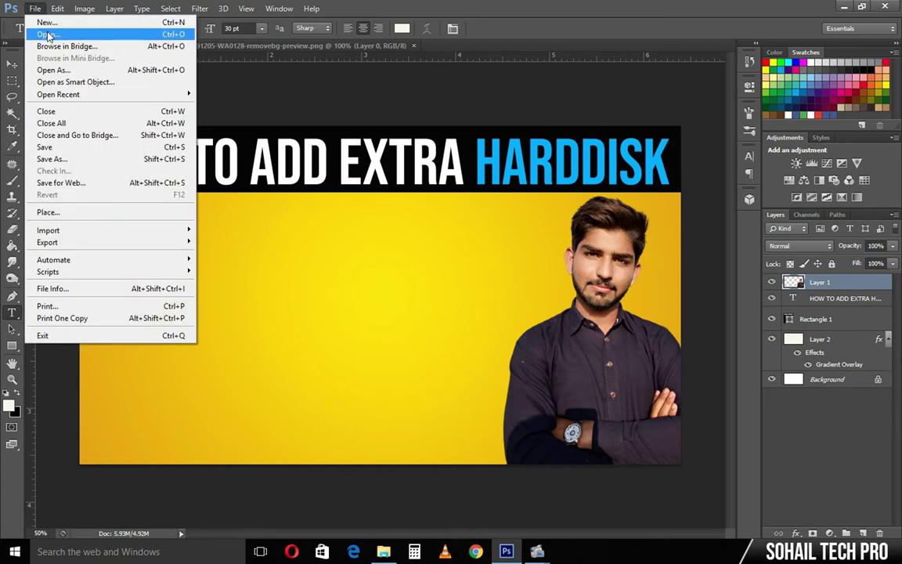
click(48, 36)
drag(345, 287, 209, 206)
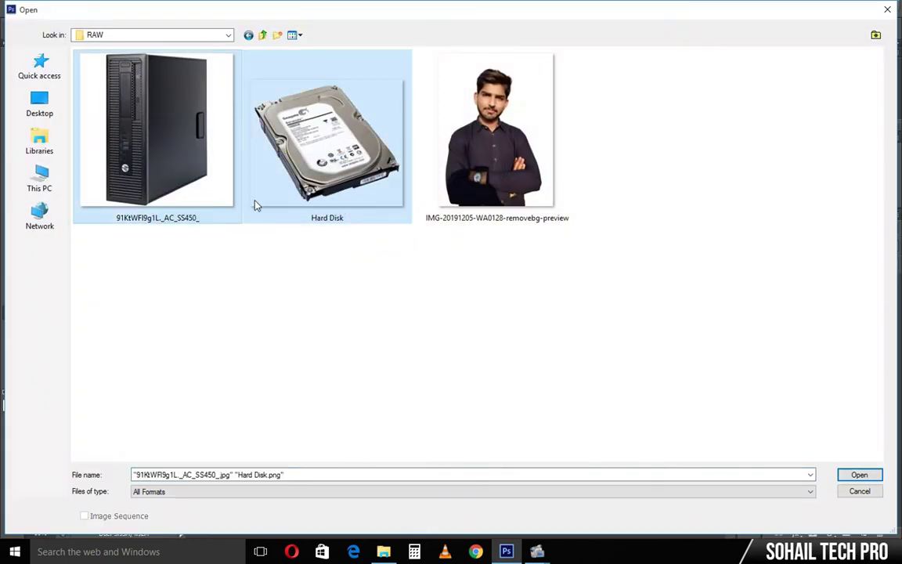
click(862, 475)
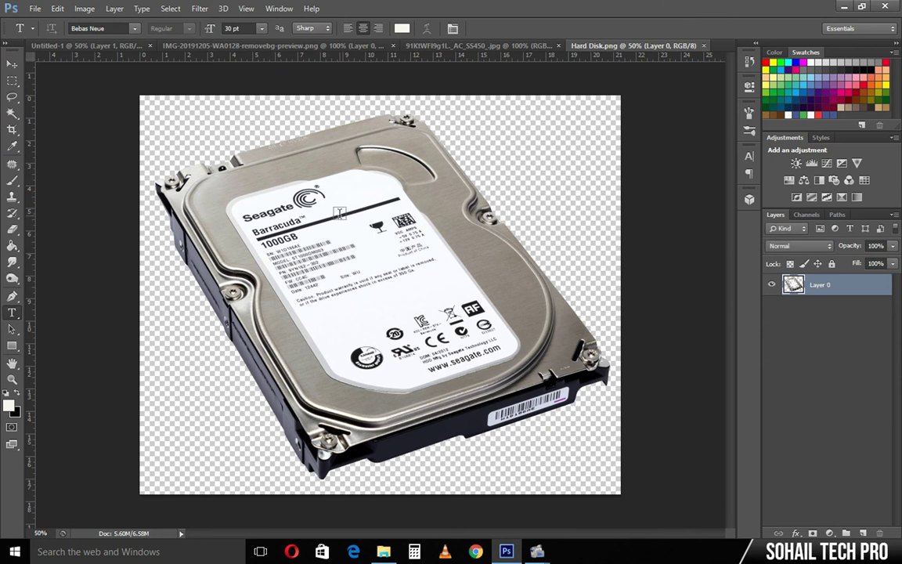
key(ctrl+a)
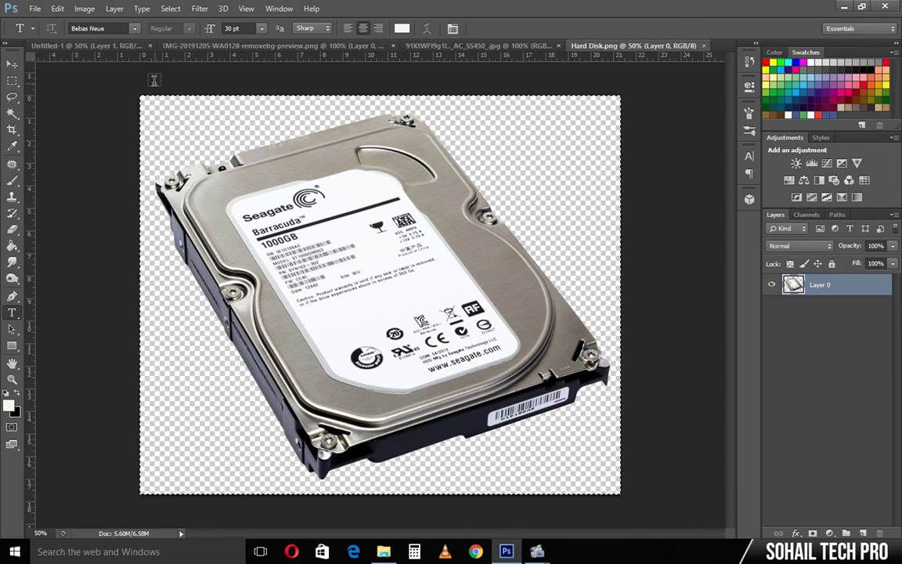
click(110, 45)
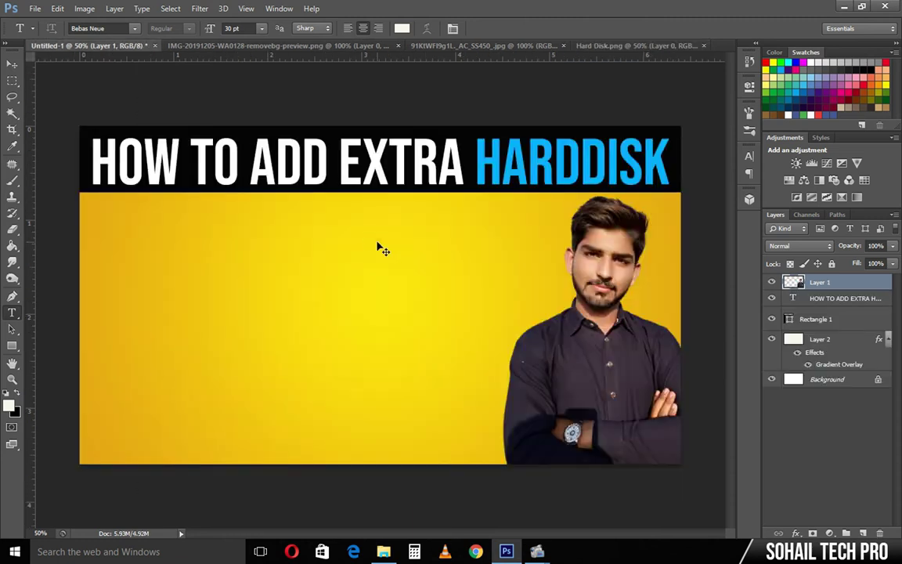
Step: Paste the hard disk as Layer 3, shrink it to about quarter size, and place it left of the man
key(ctrl+v)
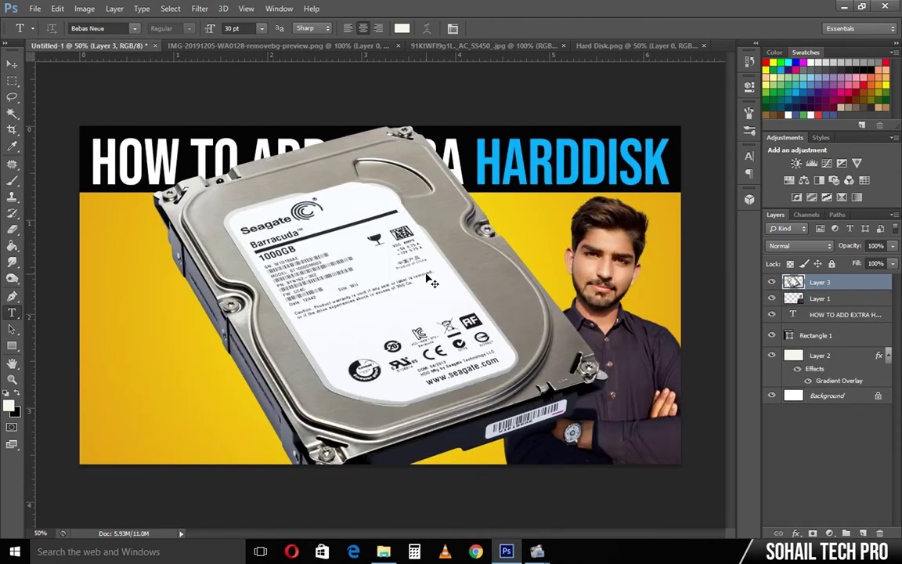
key(ctrl+t)
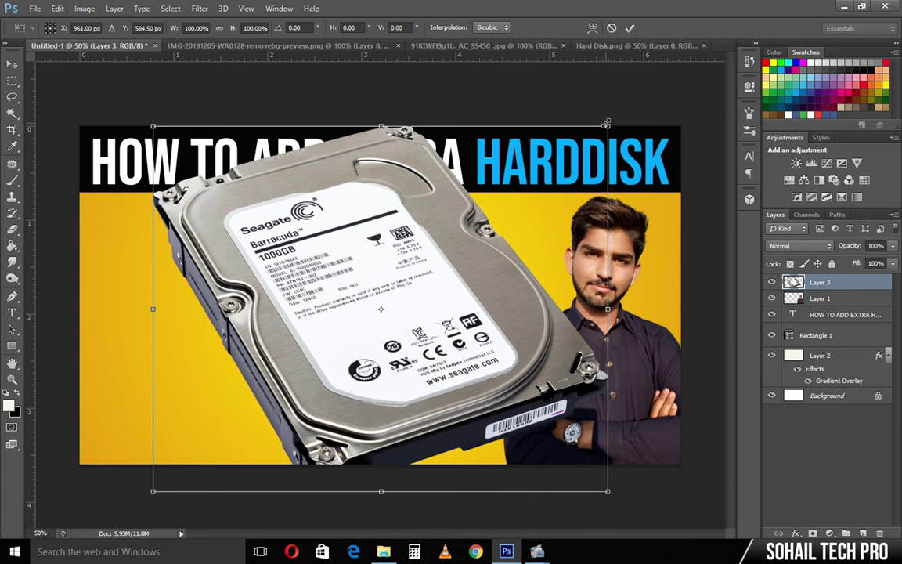
drag(607, 124, 315, 370)
drag(235, 408, 342, 358)
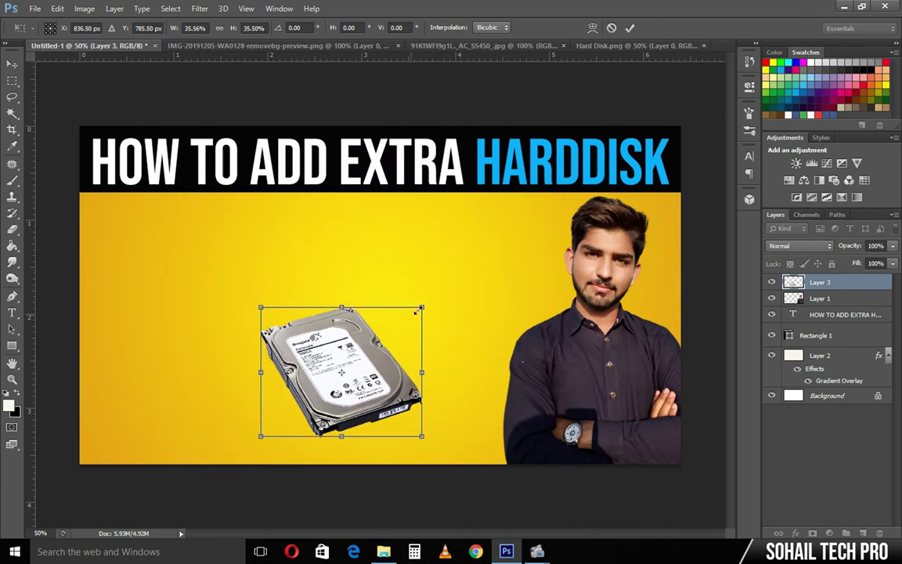
drag(422, 307, 415, 315)
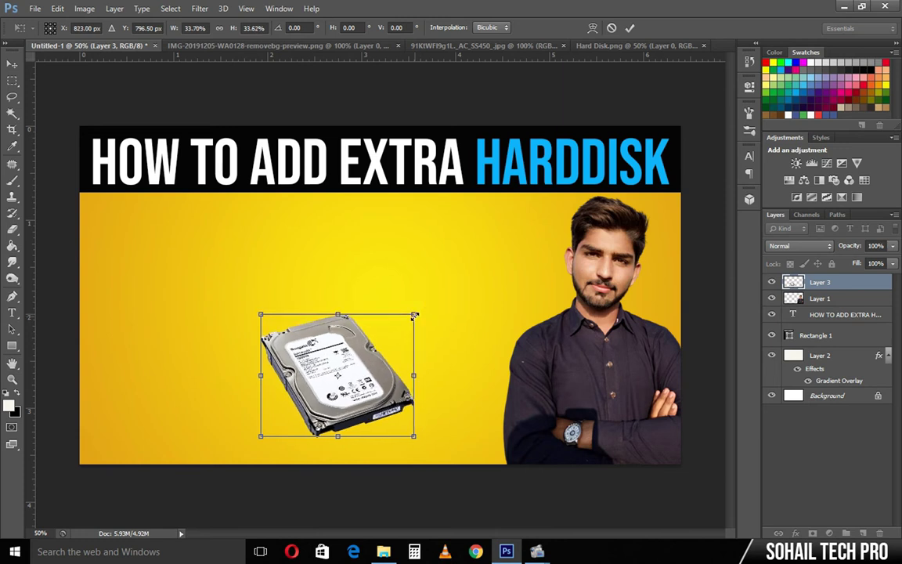
mouse_move(415, 314)
mouse_down()
mouse_move(492, 361)
mouse_move(382, 303)
mouse_move(475, 243)
mouse_move(528, 281)
mouse_move(396, 346)
mouse_move(452, 275)
mouse_move(494, 290)
mouse_move(371, 353)
mouse_move(384, 338)
mouse_up()
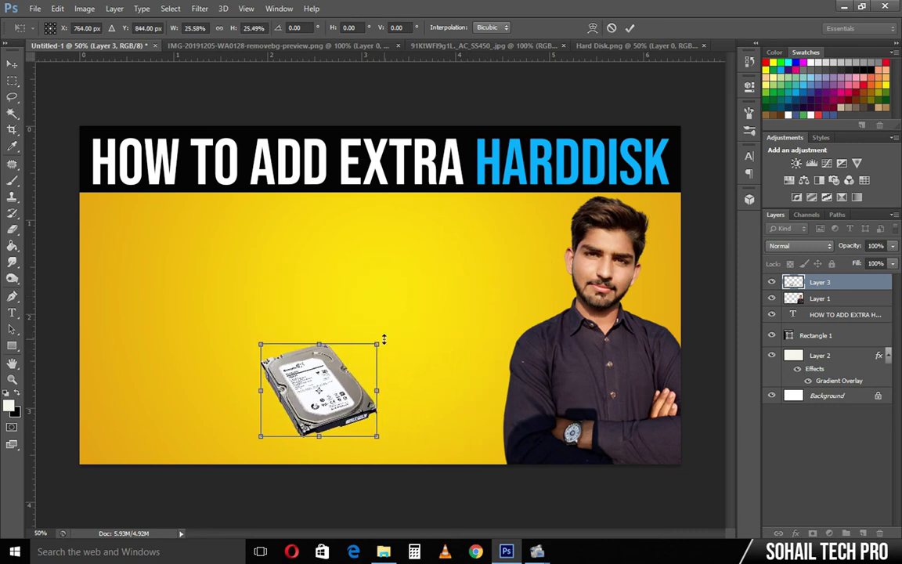
drag(338, 404, 366, 401)
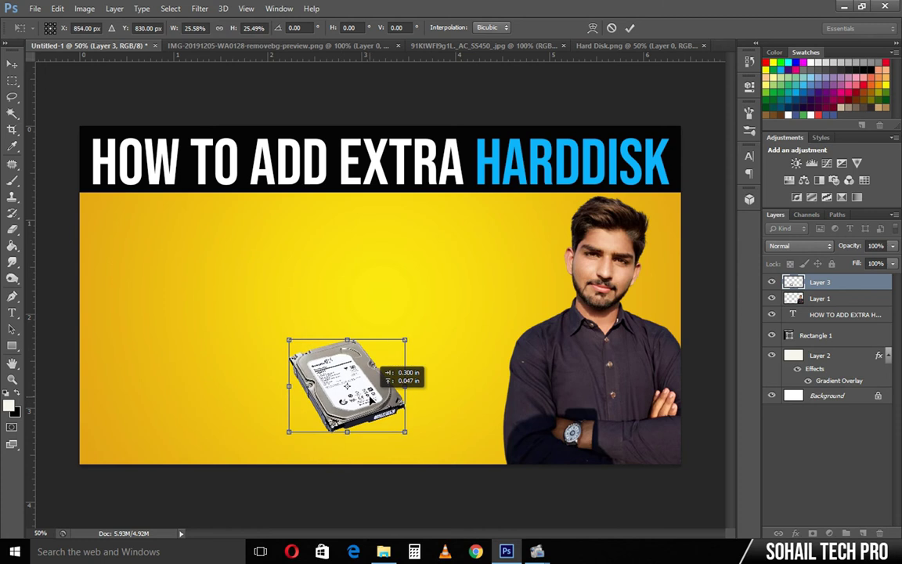
key(Return)
Step: Close the man's source photo and paste the tower PC into the thumbnail at the upper left
key(t)
click(293, 45)
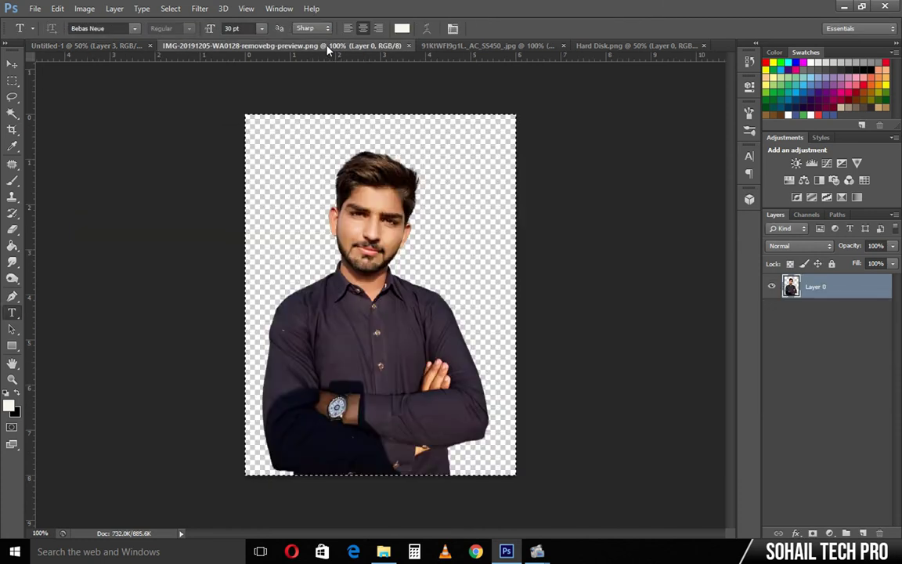
click(329, 45)
click(315, 45)
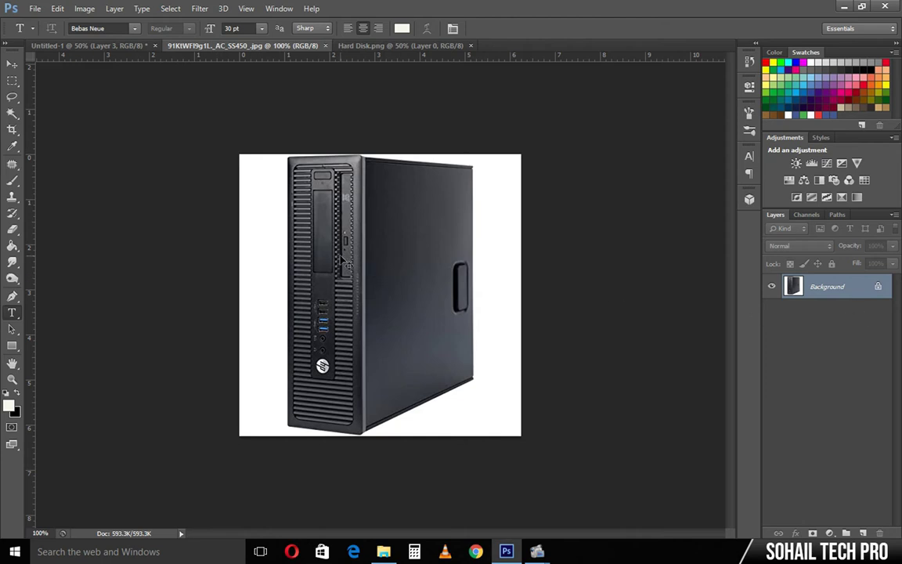
key(ctrl+a)
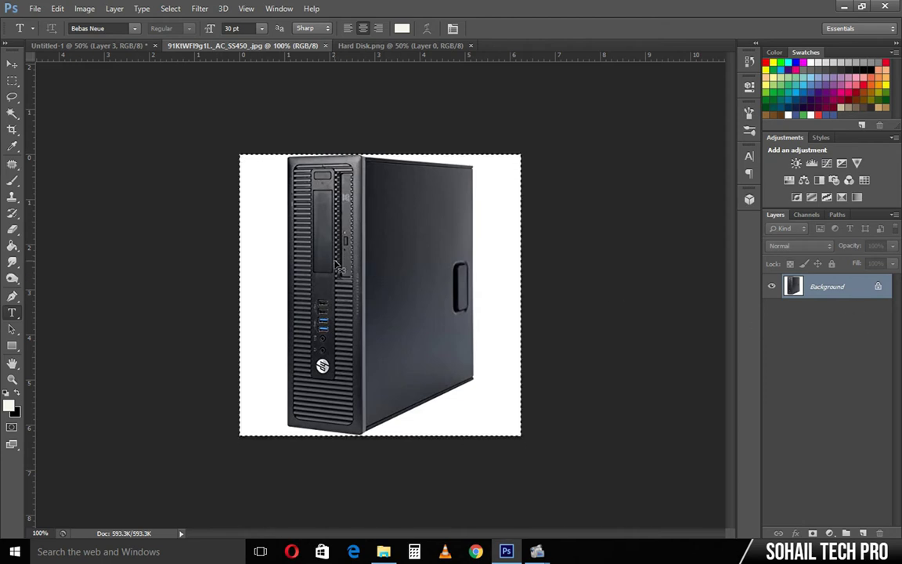
click(107, 44)
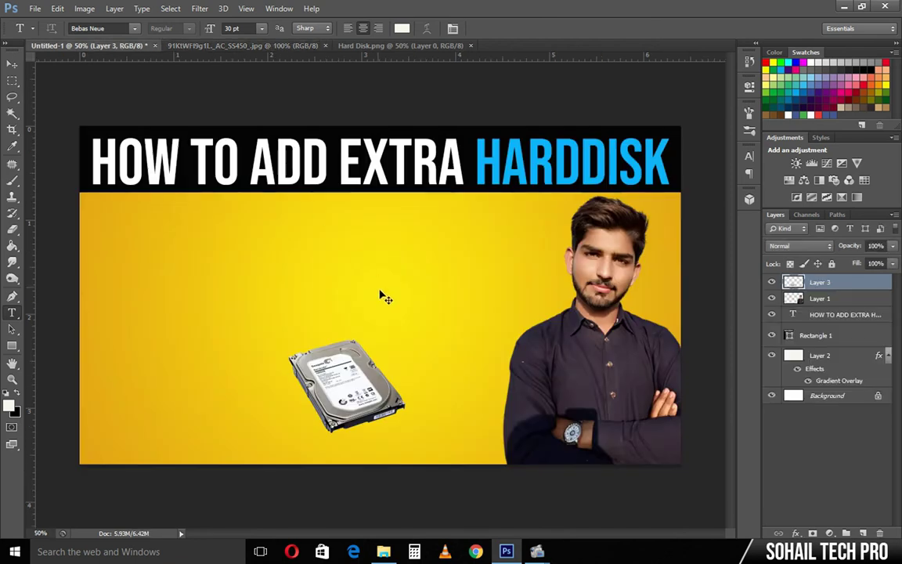
key(ctrl+v)
mouse_move(354, 269)
mouse_down()
mouse_move(216, 291)
mouse_move(216, 316)
mouse_up()
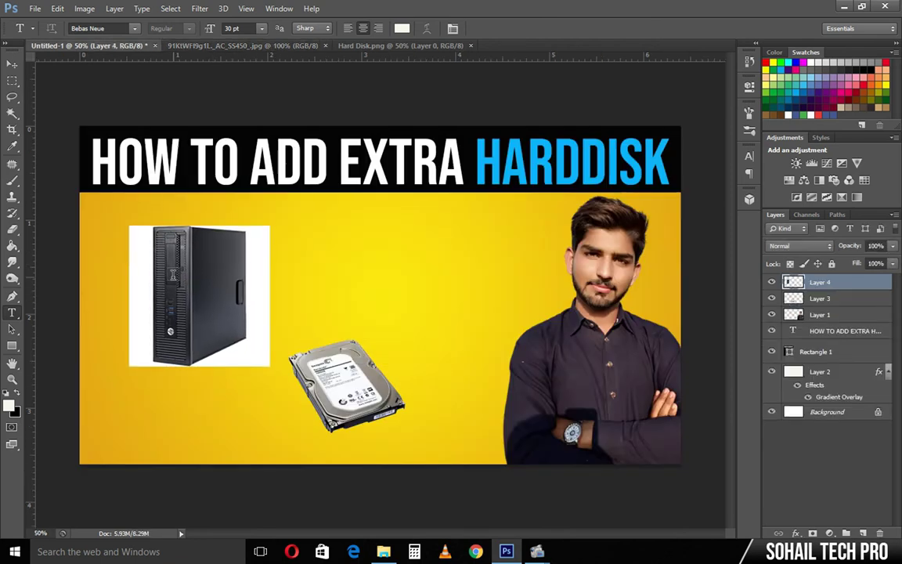
Step: Delete the white background around the tower PC using the Magic Wand
click(12, 114)
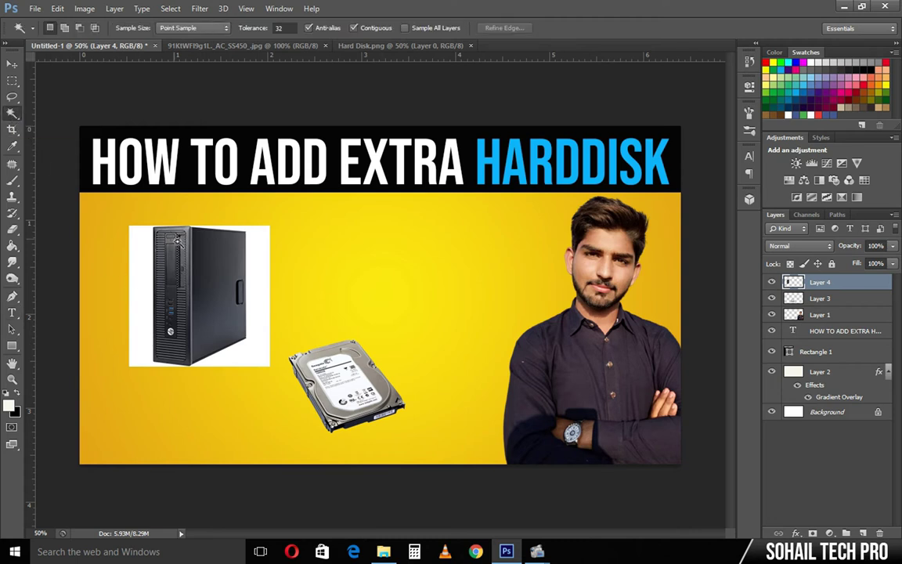
click(256, 255)
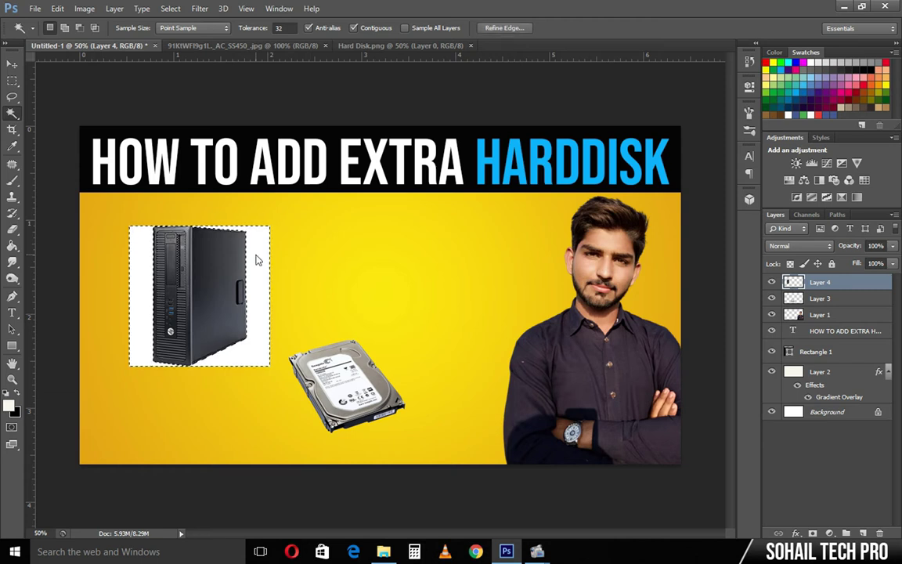
key(Delete)
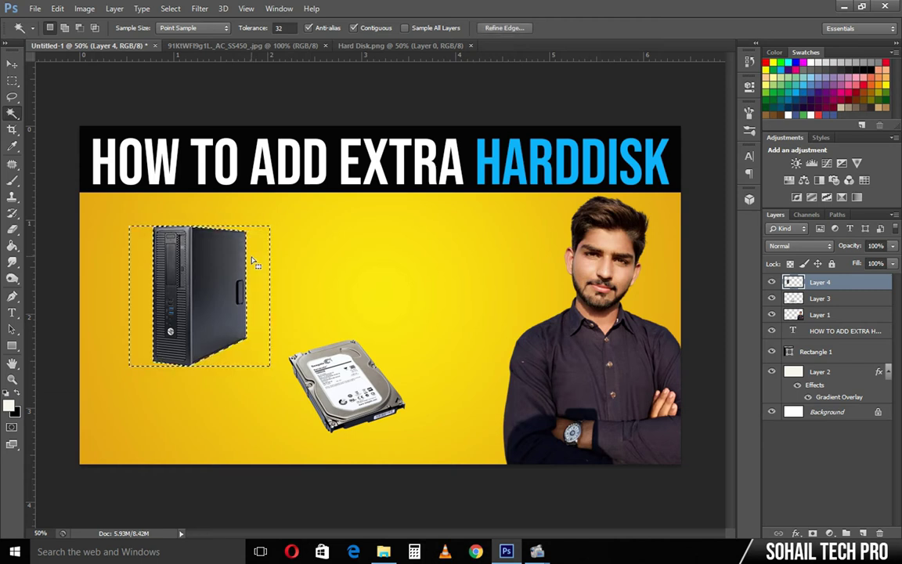
key(ctrl+d)
Step: Enlarge the tower PC and move it to the lower left
key(ctrl+t)
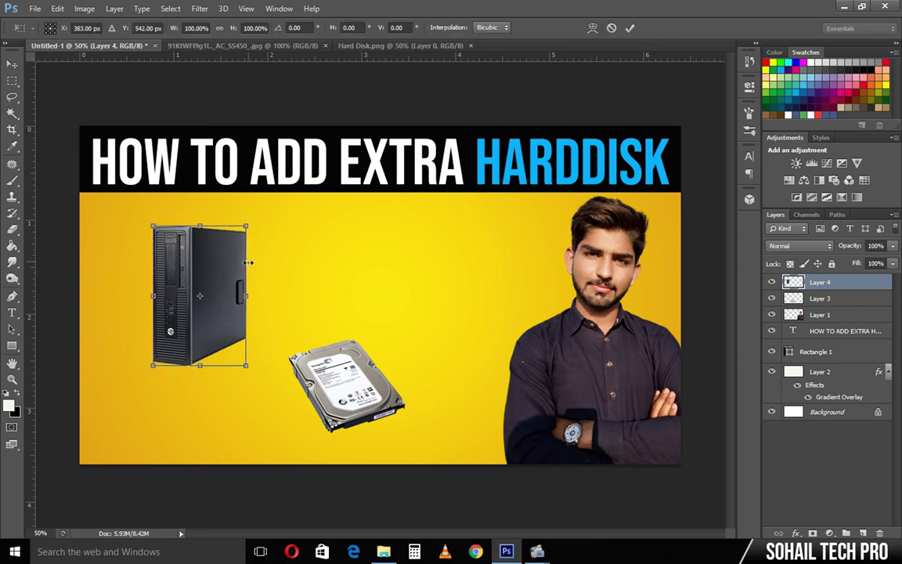
mouse_move(245, 365)
mouse_down()
mouse_move(298, 441)
mouse_move(191, 383)
mouse_up()
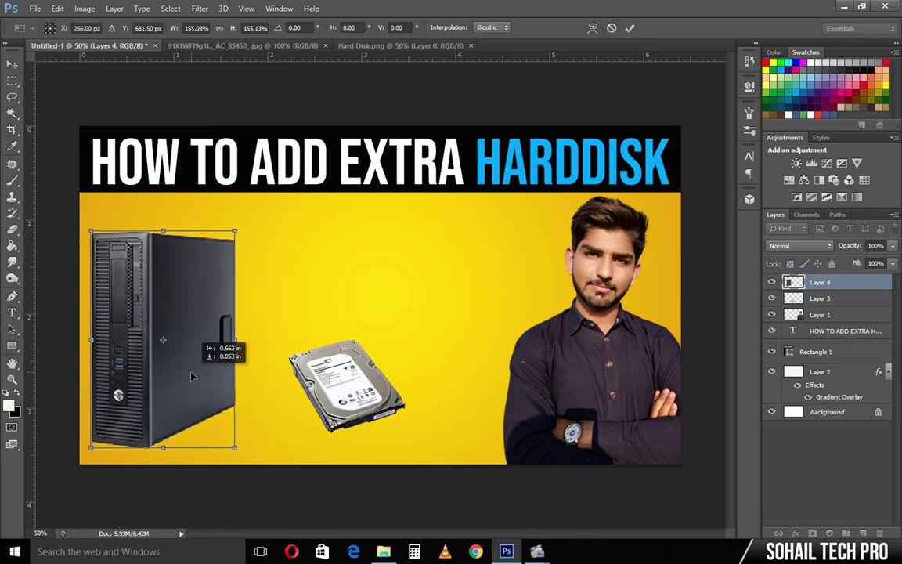
drag(234, 236, 213, 275)
key(Return)
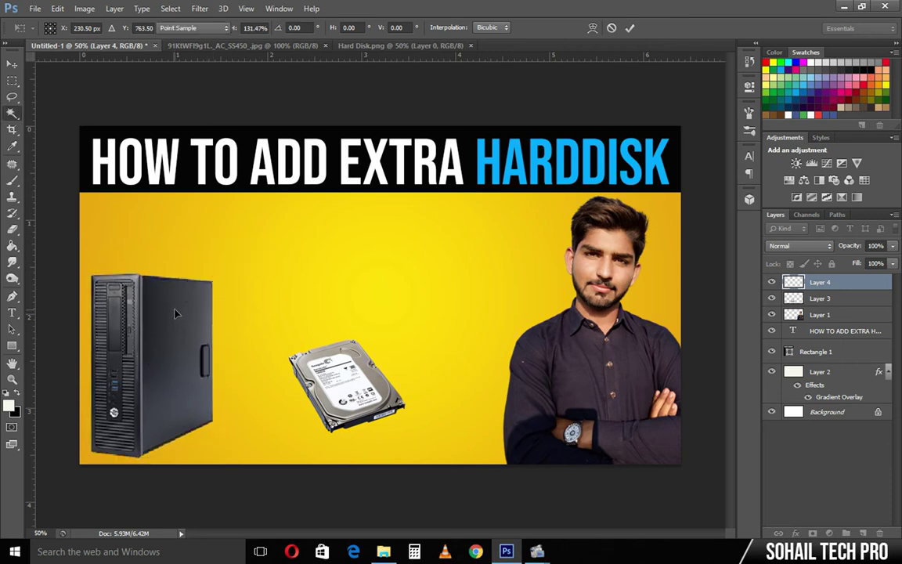
Step: Nudge the hard disk layer slightly down and left
key(w)
click(812, 302)
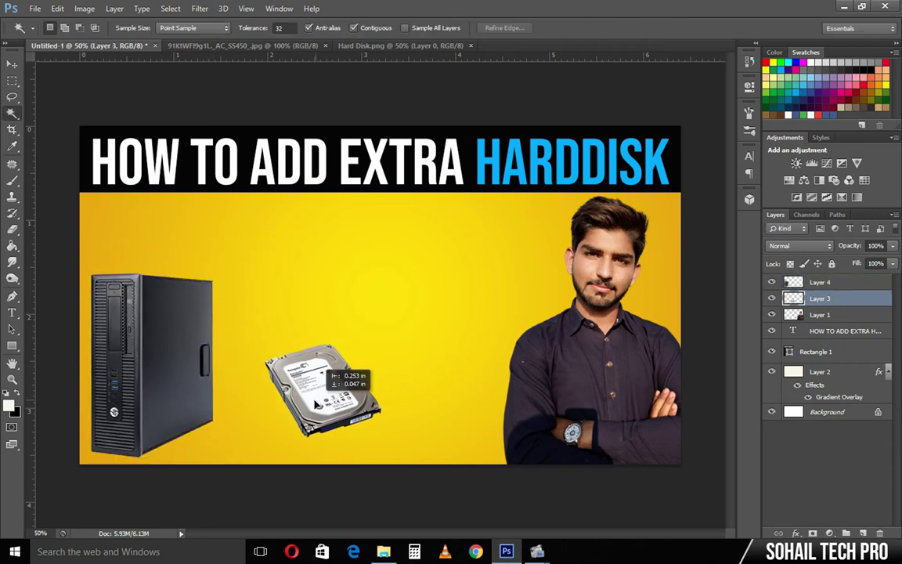
drag(349, 398, 333, 420)
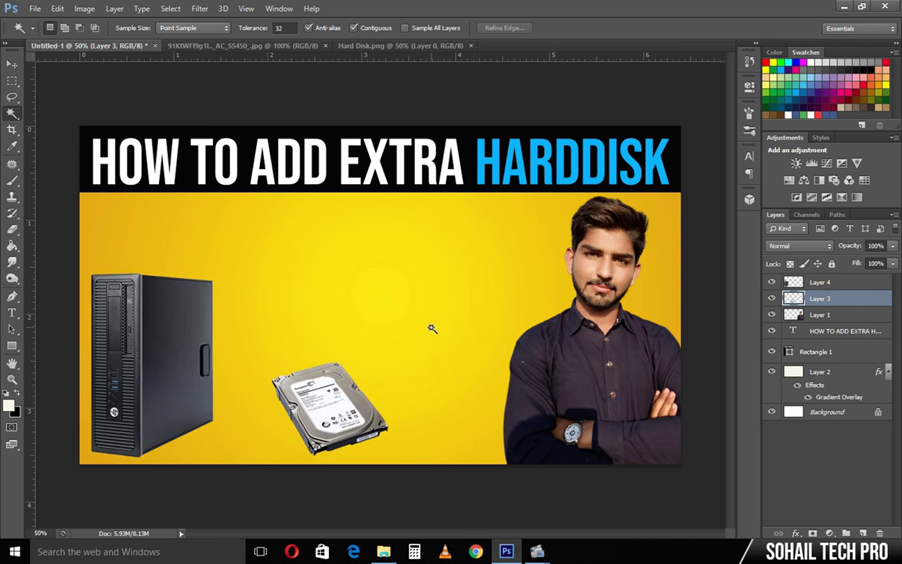
Step: Type the Urdu subtitle 'اضافی بارڈسک لگانے کا طریقہ!' on the yellow background
key(t)
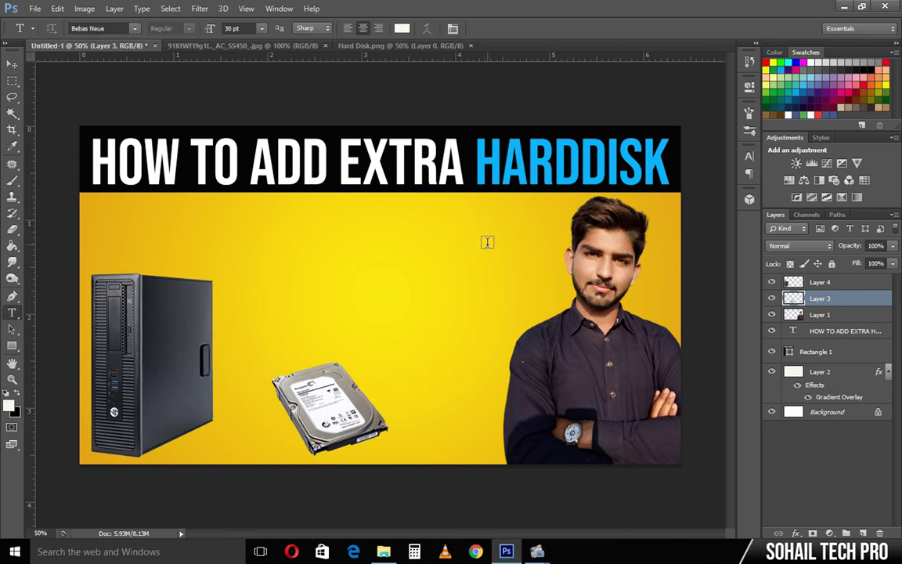
click(487, 243)
text(اضافی)
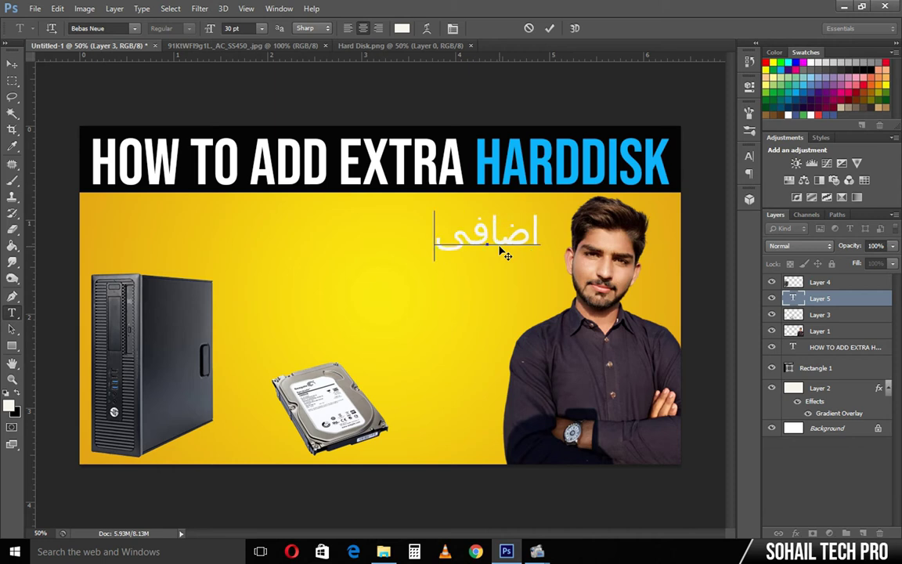
text( باڈ)
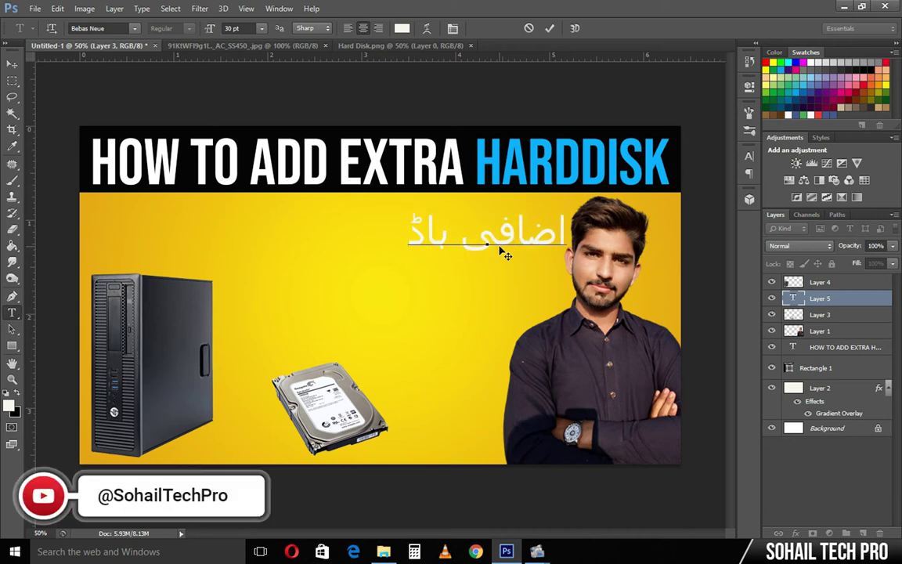
key(BackSpace)
text(رڈ)
text(س)
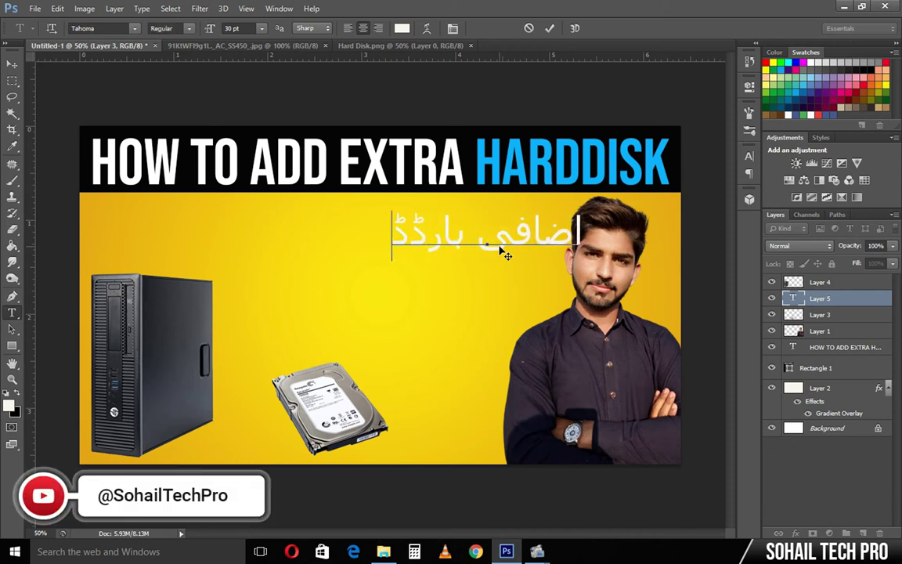
text(ک لگانے)
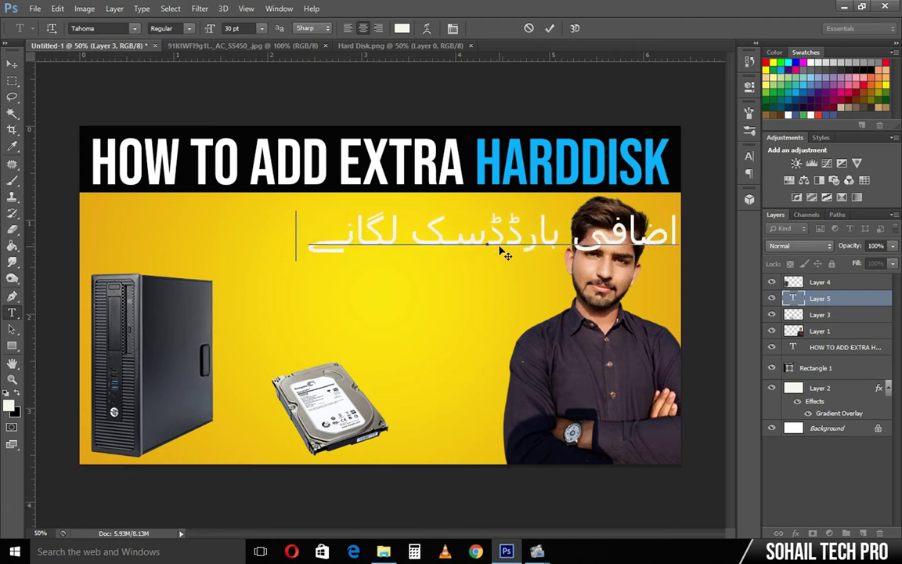
text( کا طریقہ)
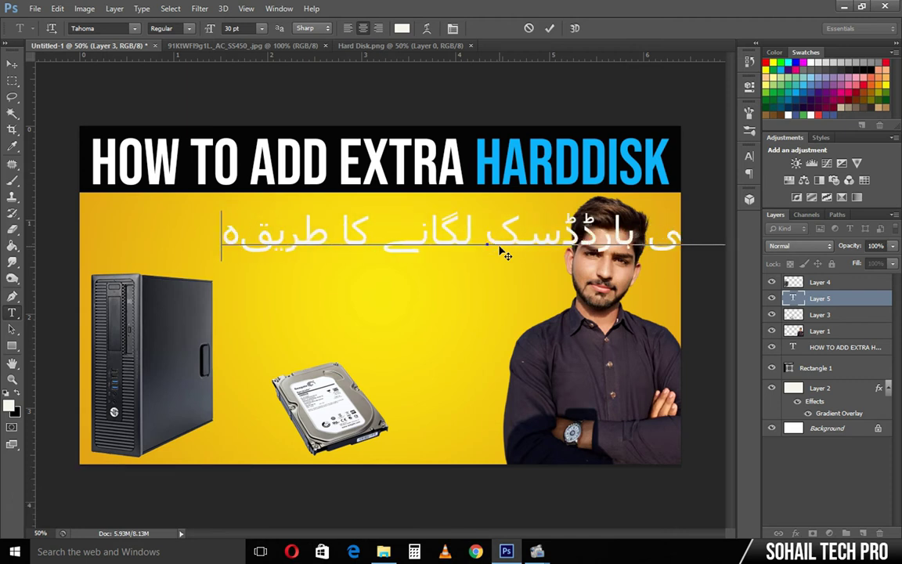
text(!)
Step: Set the Urdu subtitle's font to Jameel Noori Nastaleeq
key(ctrl+a)
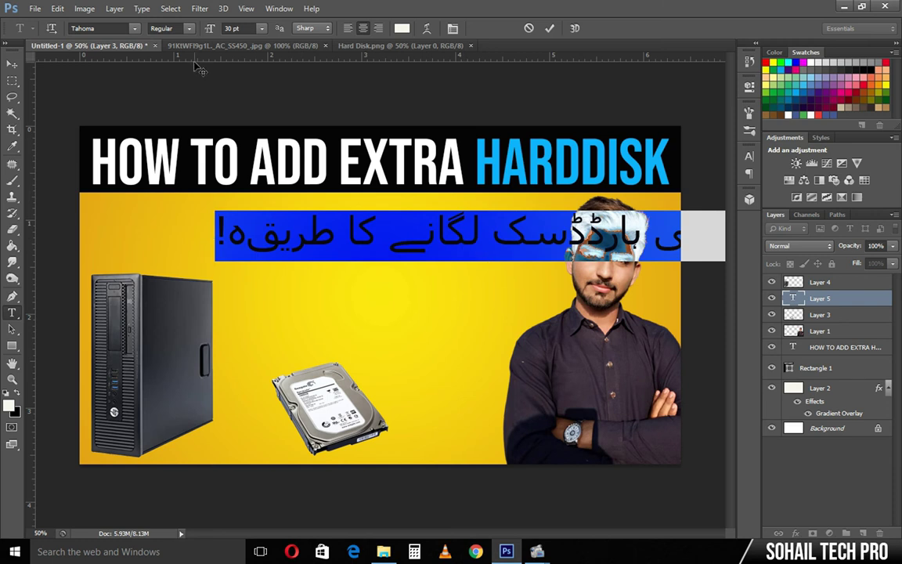
click(121, 28)
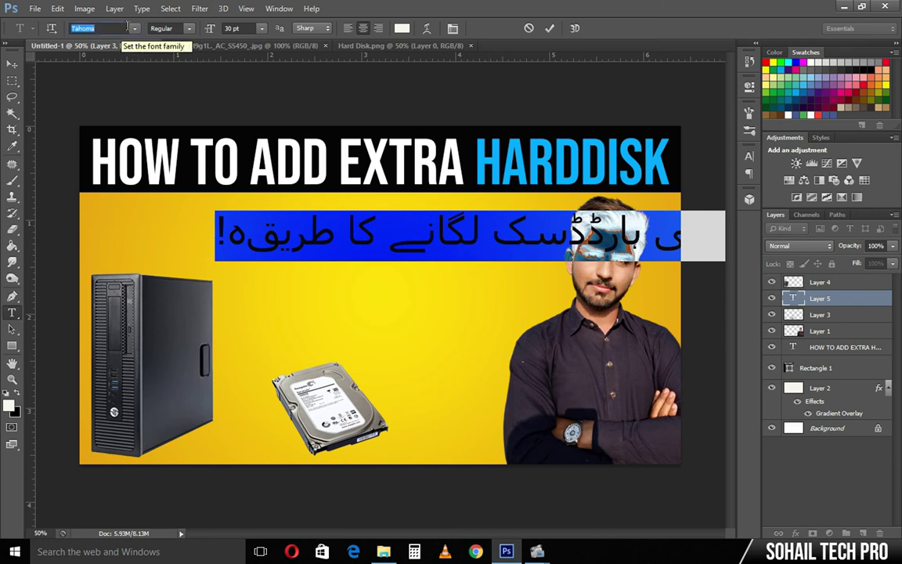
click(135, 28)
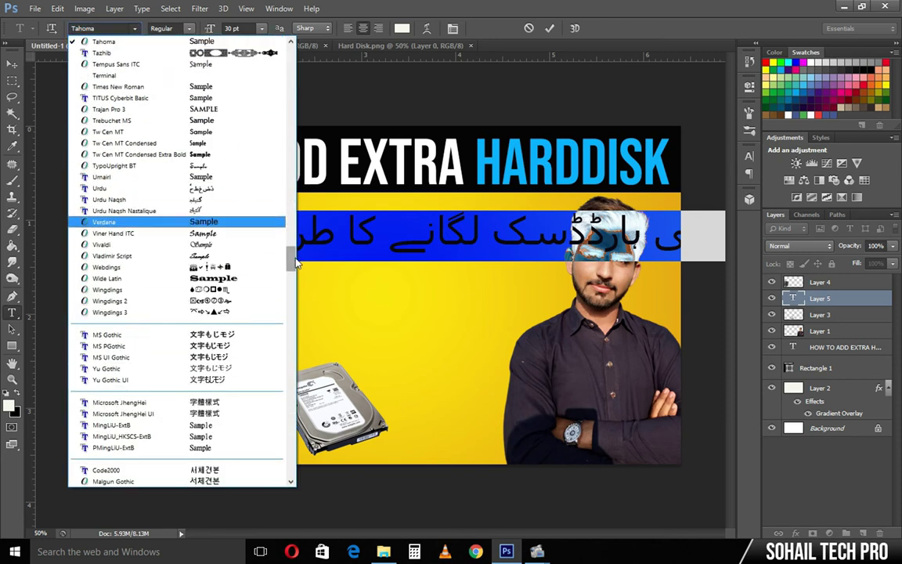
drag(292, 261, 290, 452)
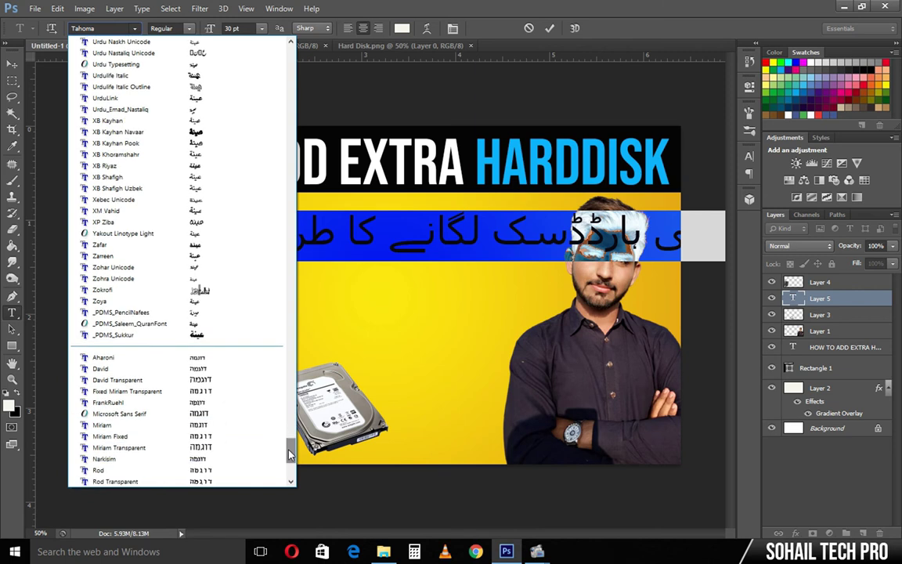
scroll(125, 117, up, 1)
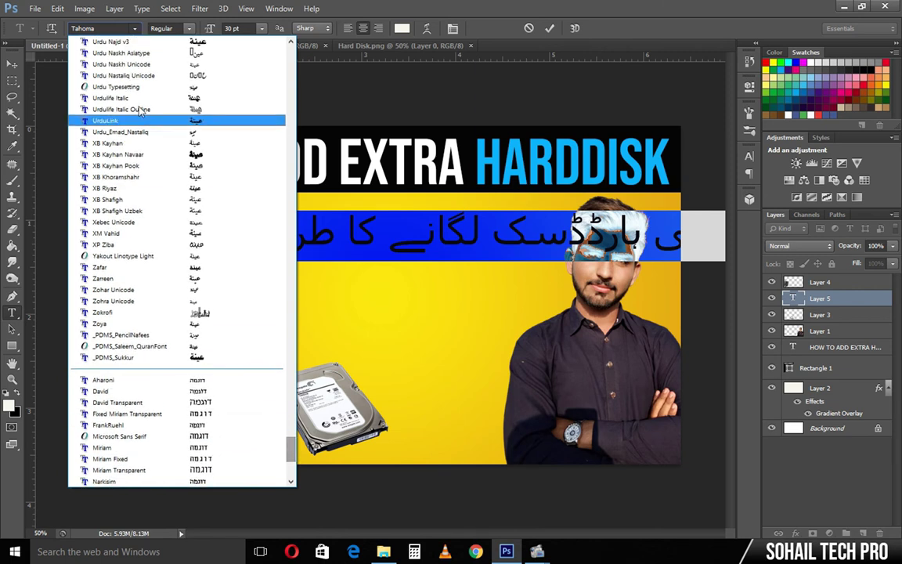
scroll(140, 172, up, 15)
click(154, 194)
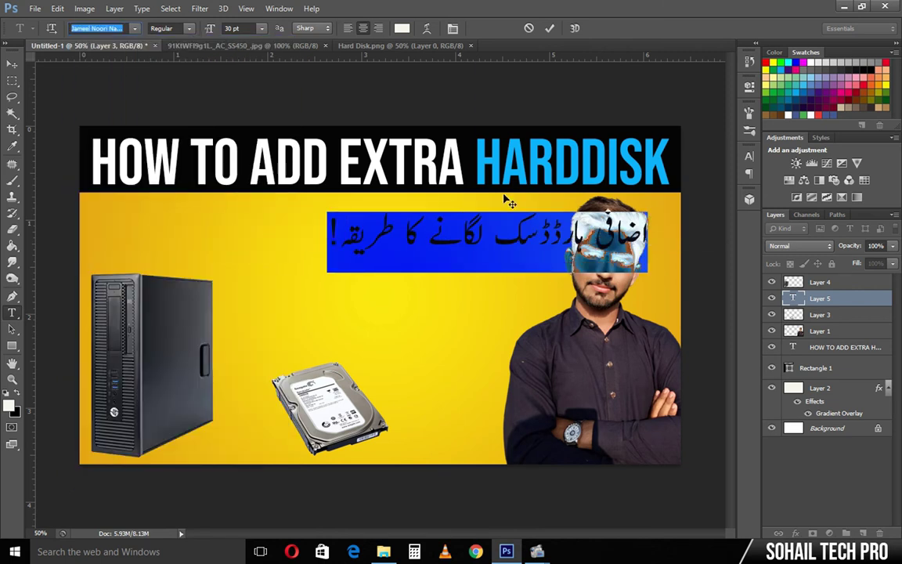
Step: Commit the subtitle and move it further left below the title
click(551, 25)
drag(497, 200, 360, 201)
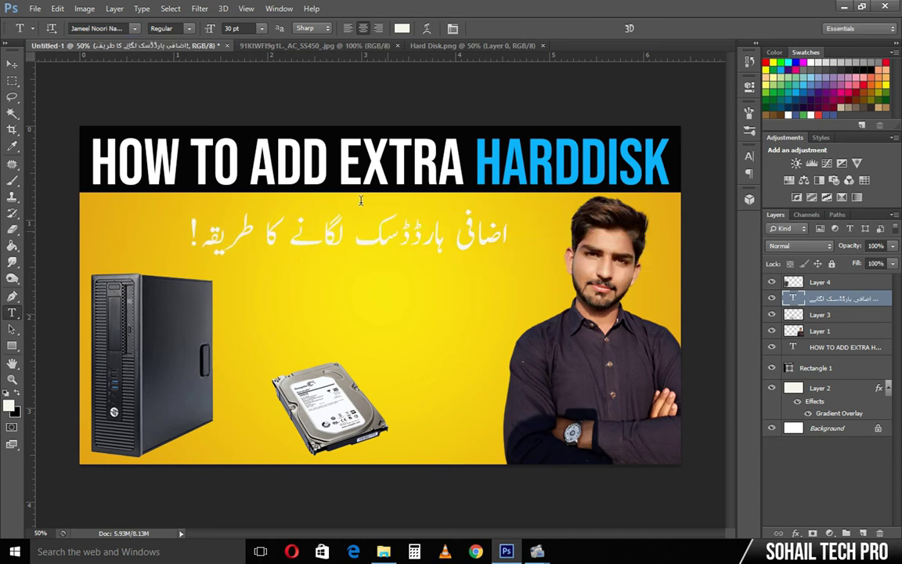
click(401, 29)
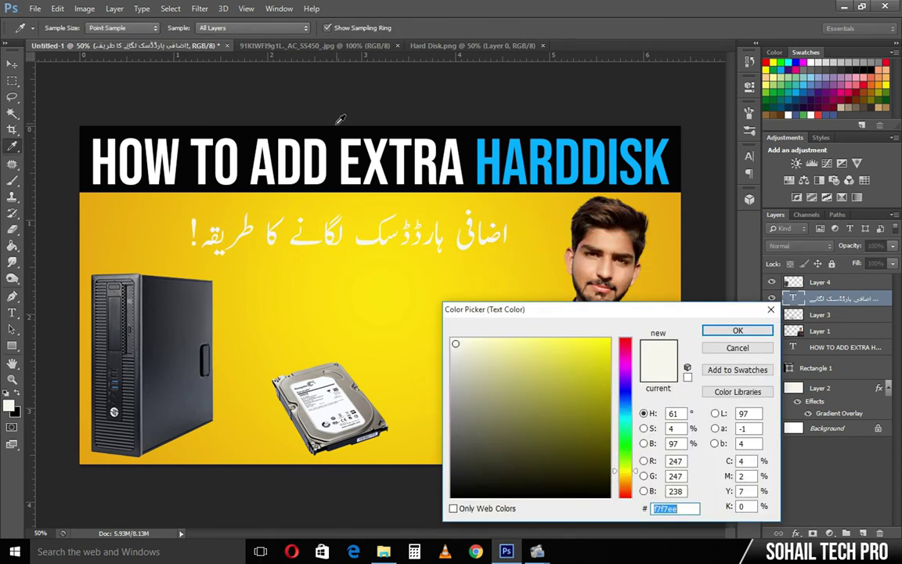
Step: Make the Urdu subtitle black and scale it up to about 134%, shifted left
click(350, 133)
click(719, 329)
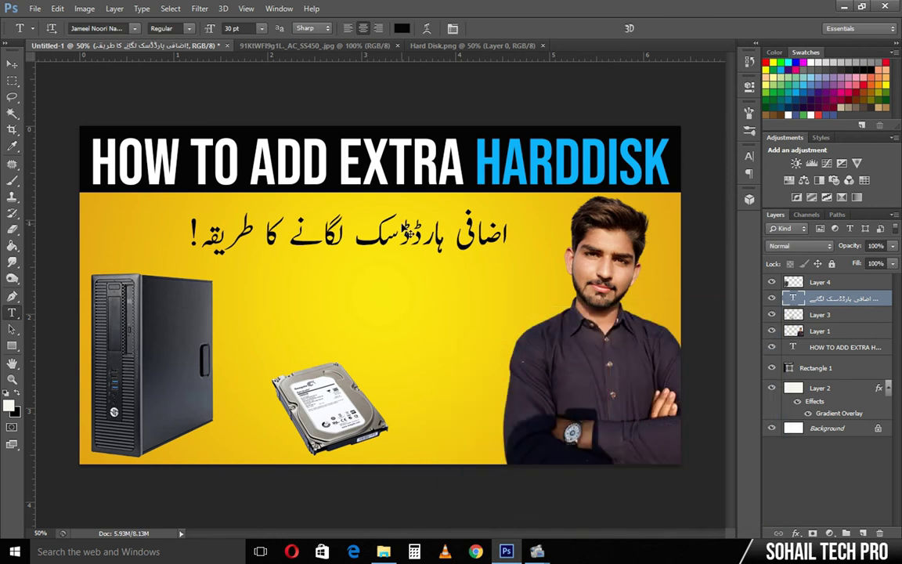
key(ctrl+t)
drag(508, 269, 476, 207)
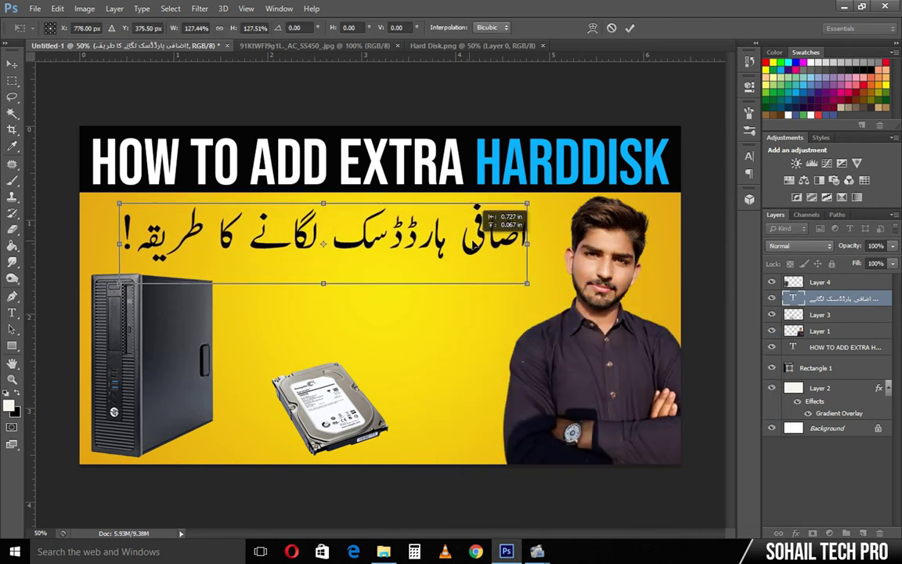
drag(474, 210, 480, 214)
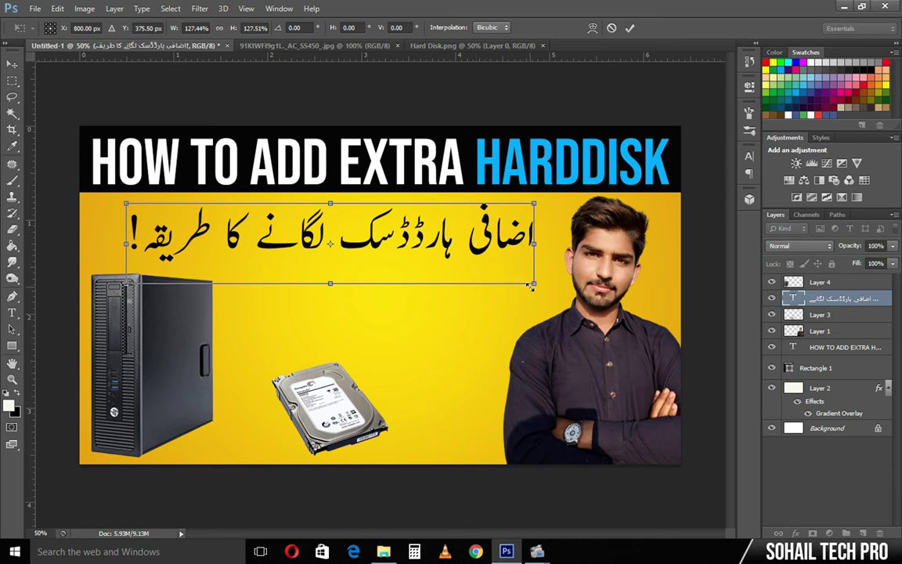
mouse_move(532, 286)
mouse_down()
mouse_move(544, 287)
mouse_move(507, 266)
mouse_up()
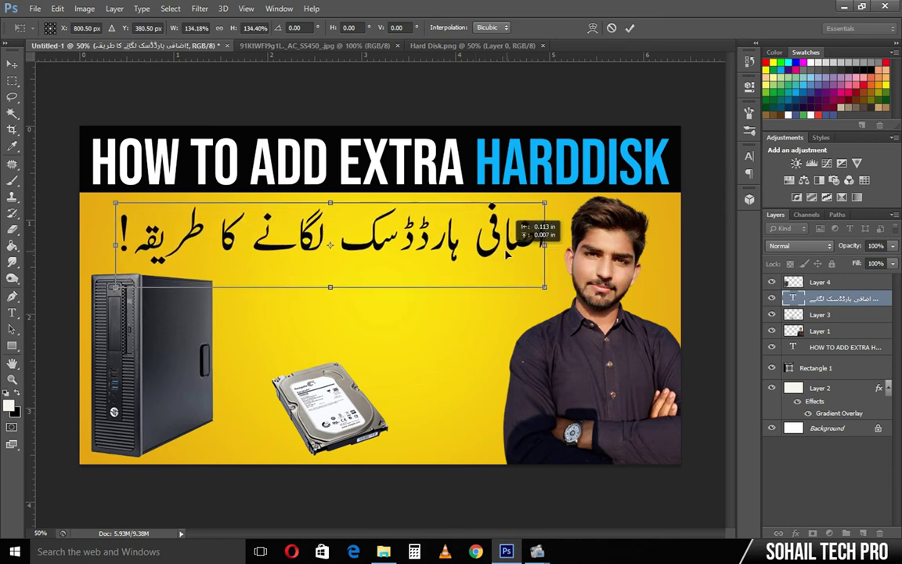
key(Return)
key(Right)
key(Right)
key(Right)
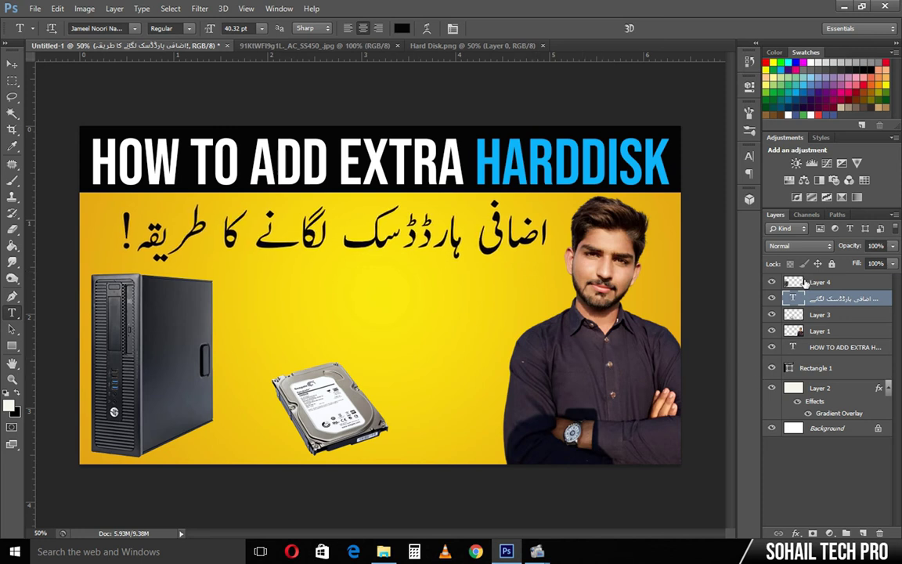
Step: Move the Urdu text layer above Layer 4 and shift the hard disk slightly right and down
drag(814, 298, 814, 278)
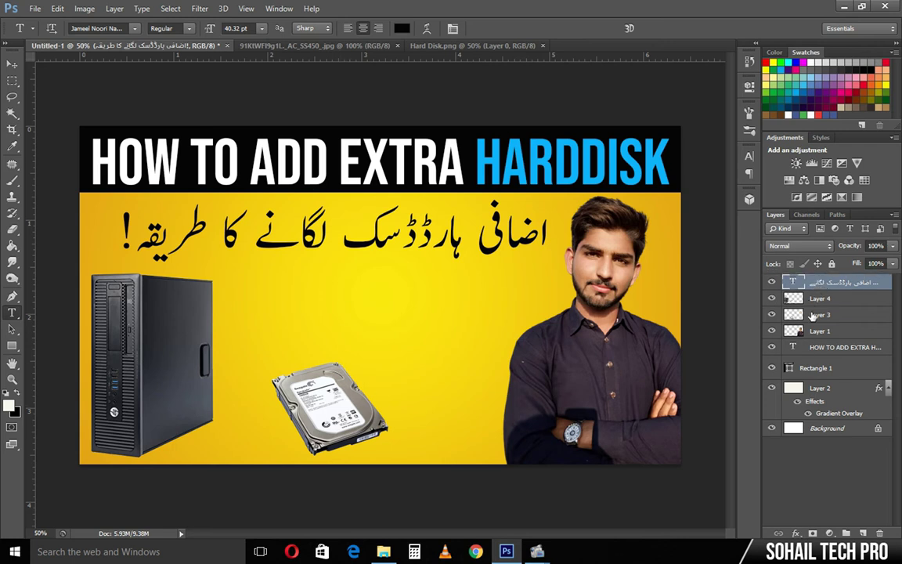
click(820, 314)
drag(361, 403, 381, 407)
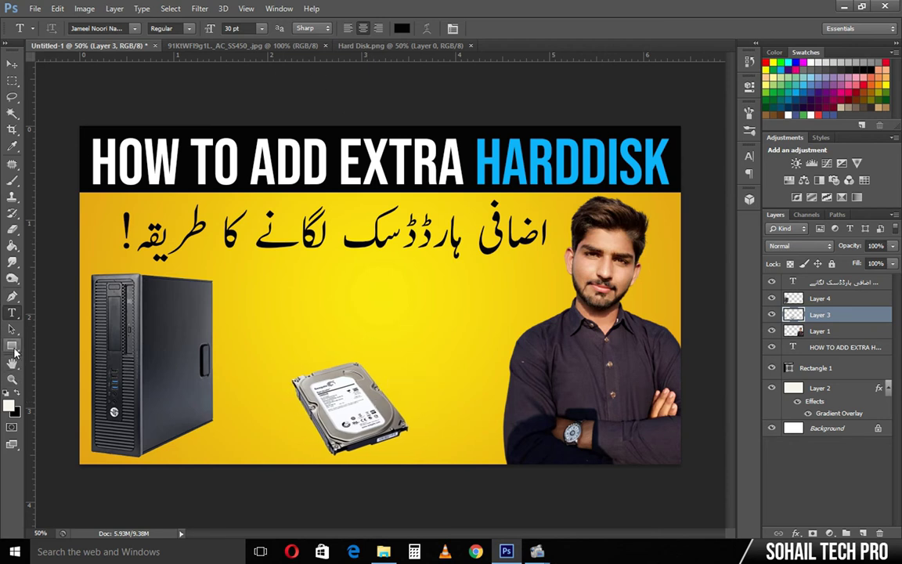
Step: Draw a black curved-arrow custom shape above the hard disk
click(13, 348)
click(72, 402)
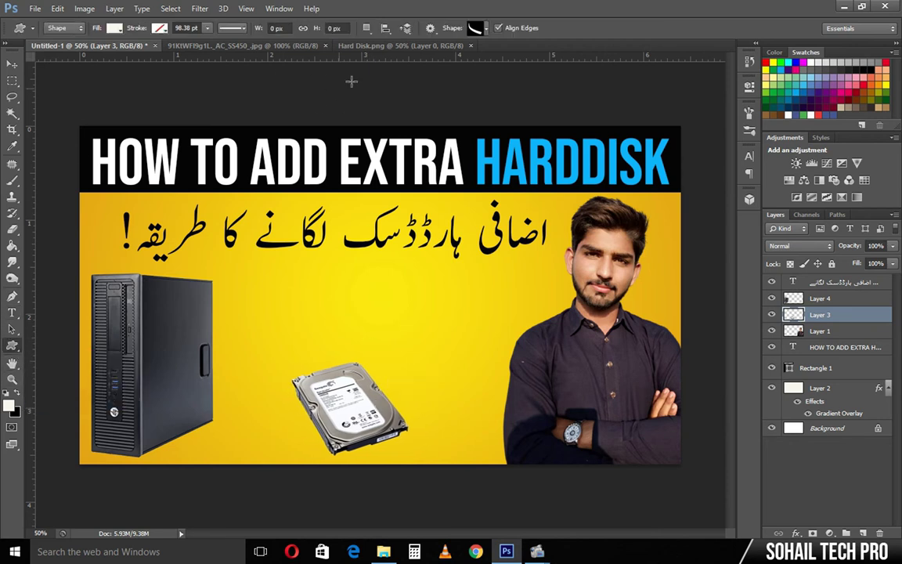
click(485, 29)
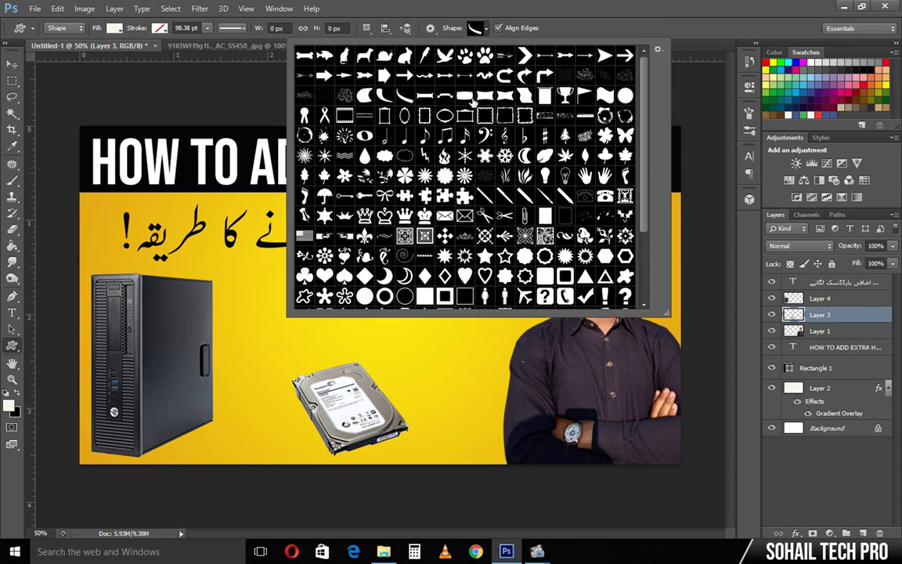
double_click(526, 76)
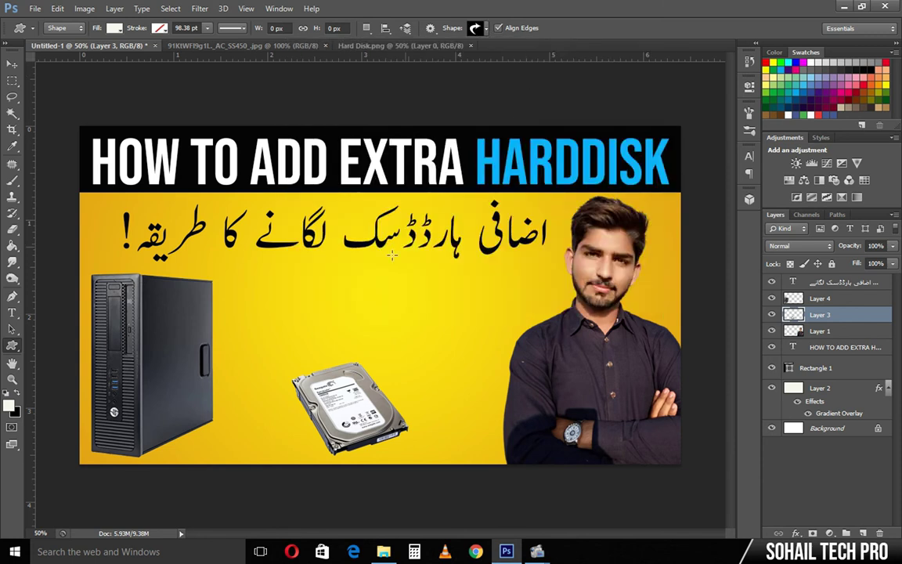
drag(282, 289, 344, 356)
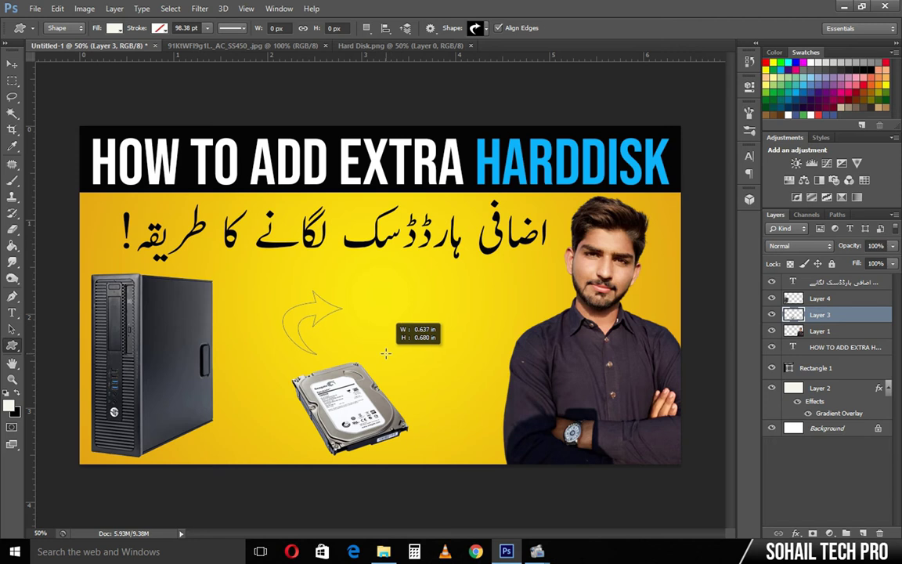
click(115, 28)
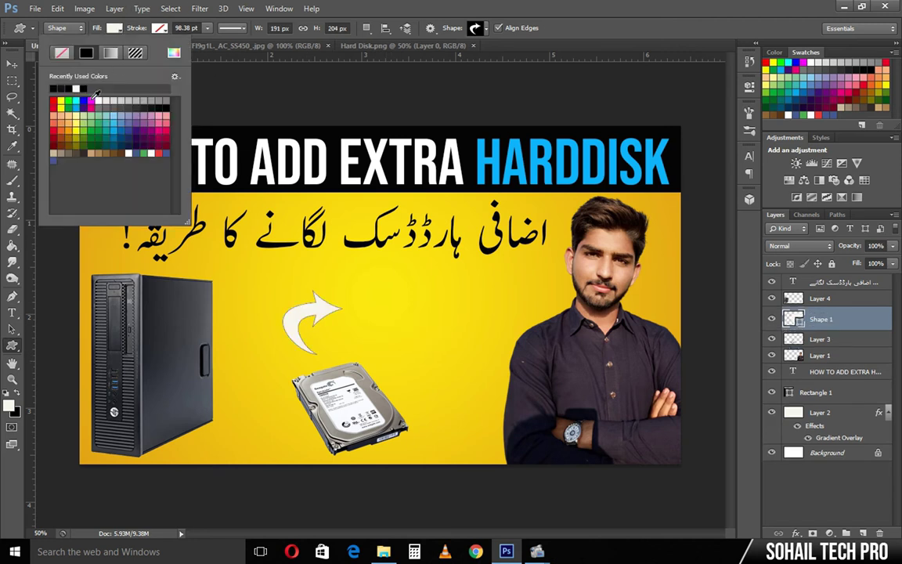
click(147, 99)
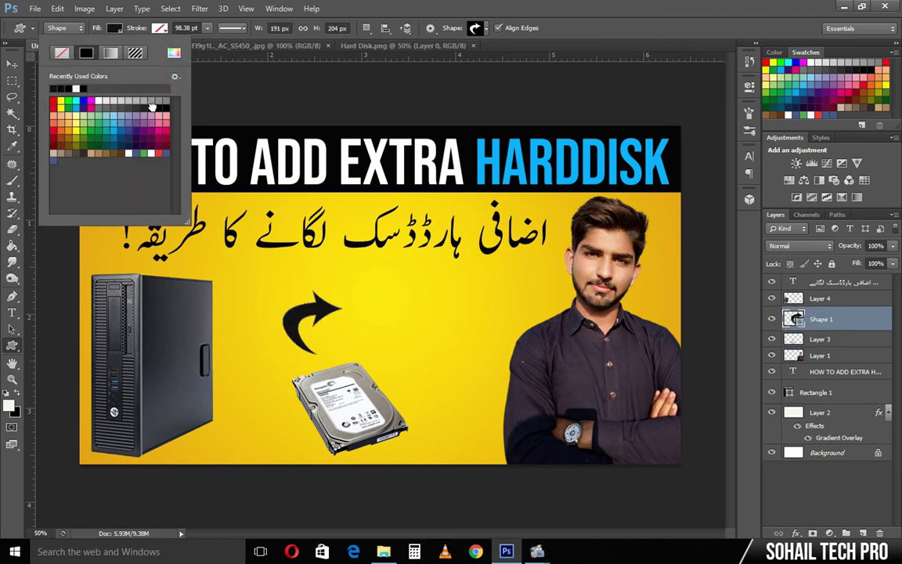
key(Return)
Step: Flip the arrow horizontally and rotate it to point toward the PC tower
key(ctrl+t)
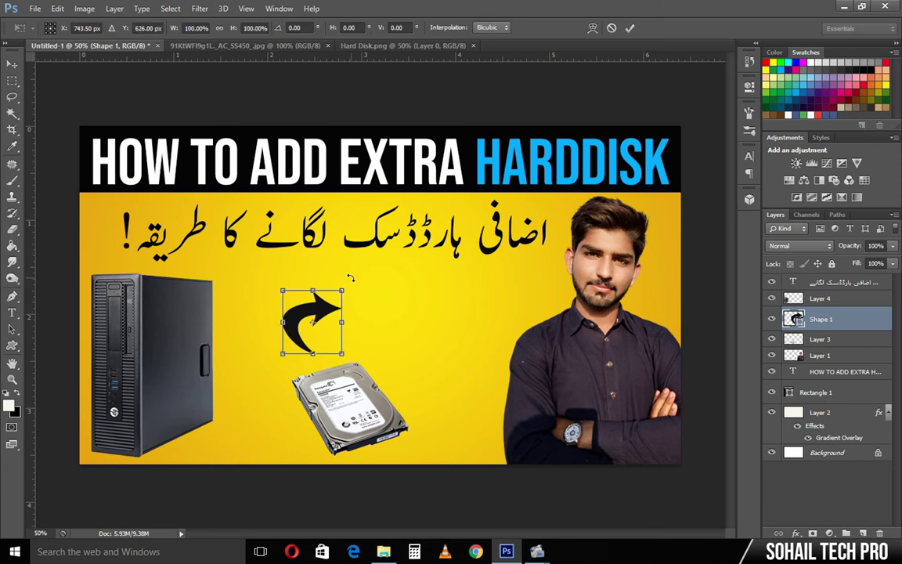
drag(358, 287, 339, 347)
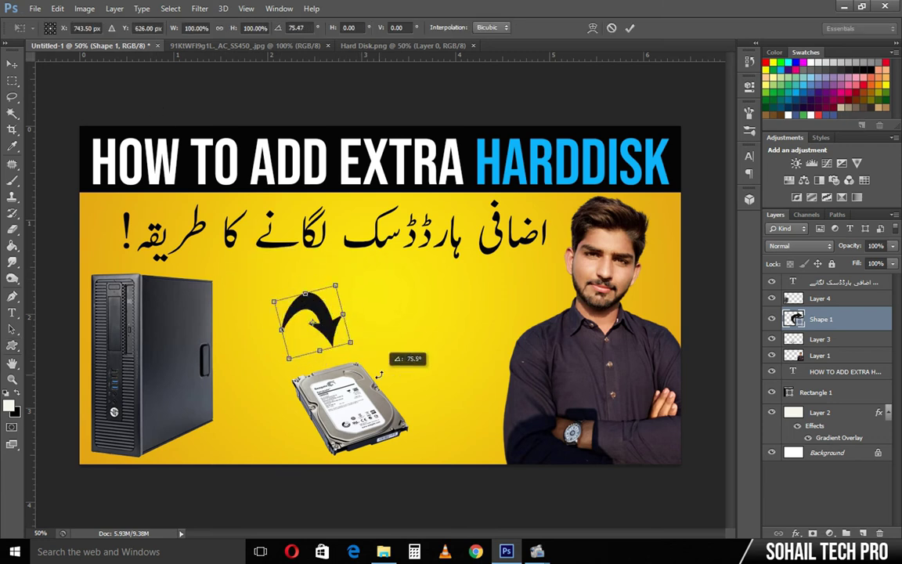
right_click(300, 304)
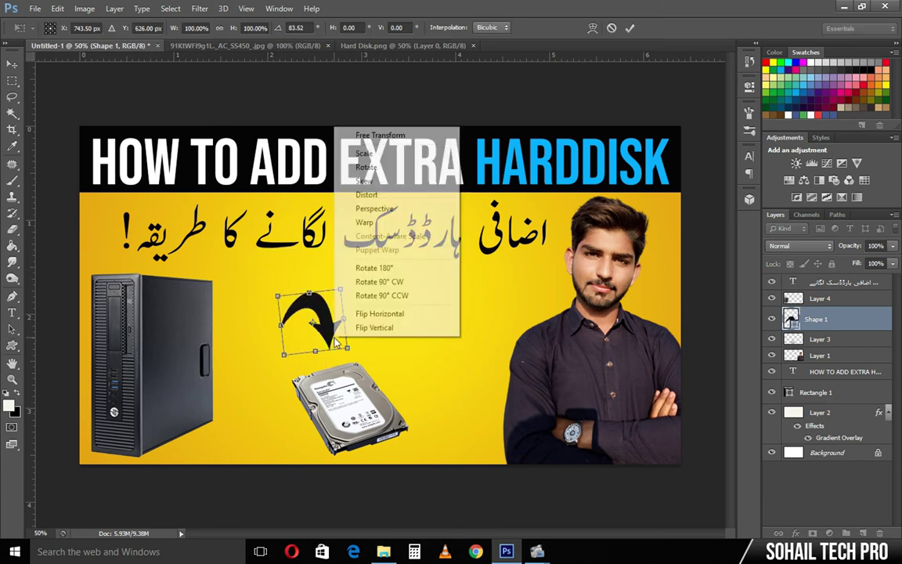
click(385, 314)
mouse_move(357, 294)
mouse_down()
mouse_move(364, 333)
mouse_move(337, 315)
mouse_move(299, 333)
mouse_up()
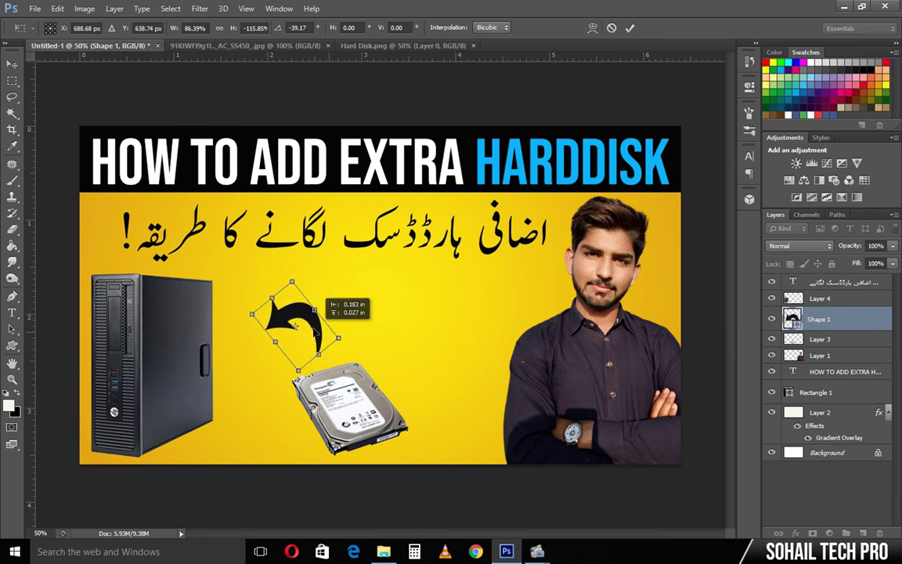
key(Return)
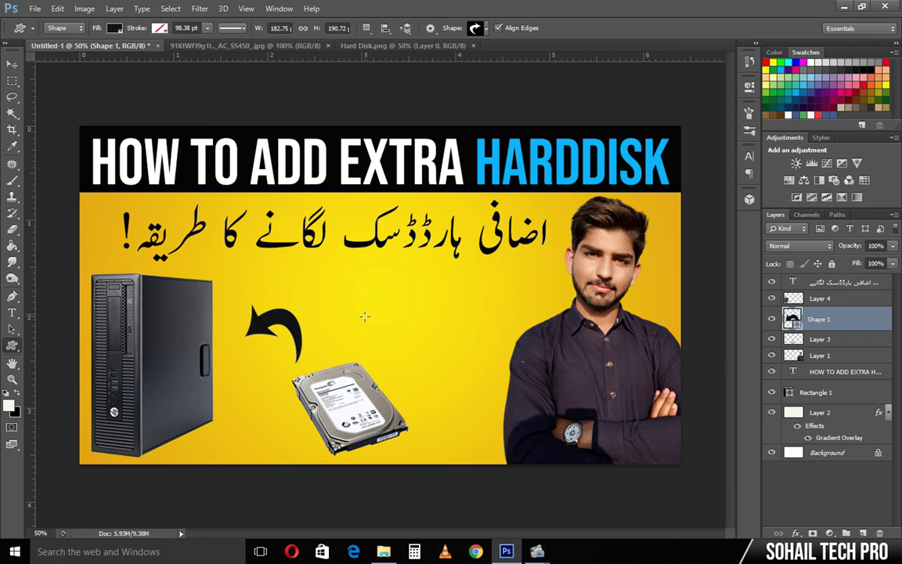
Step: Add a Normal-mode cyan (00deff) Outer Glow to Layer 4's PC tower and enlarge it
click(833, 300)
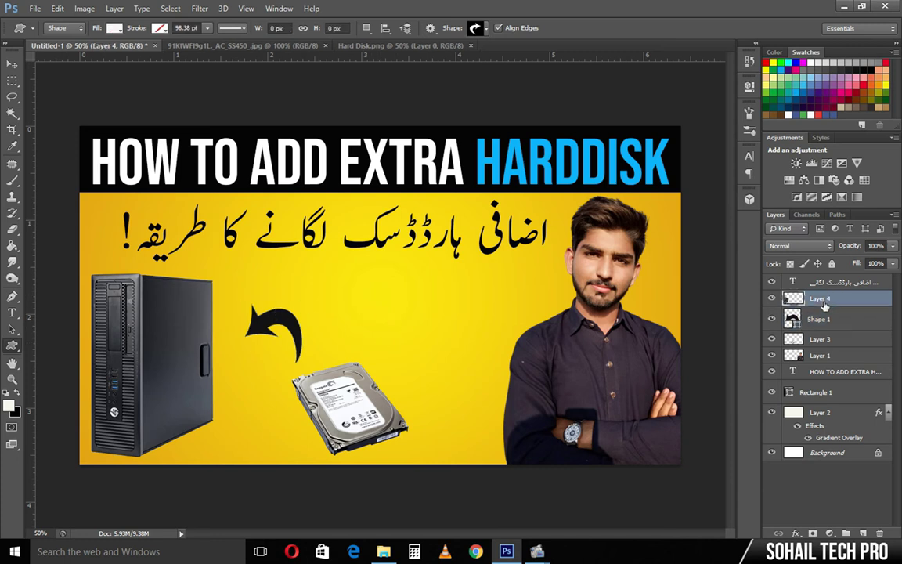
click(796, 532)
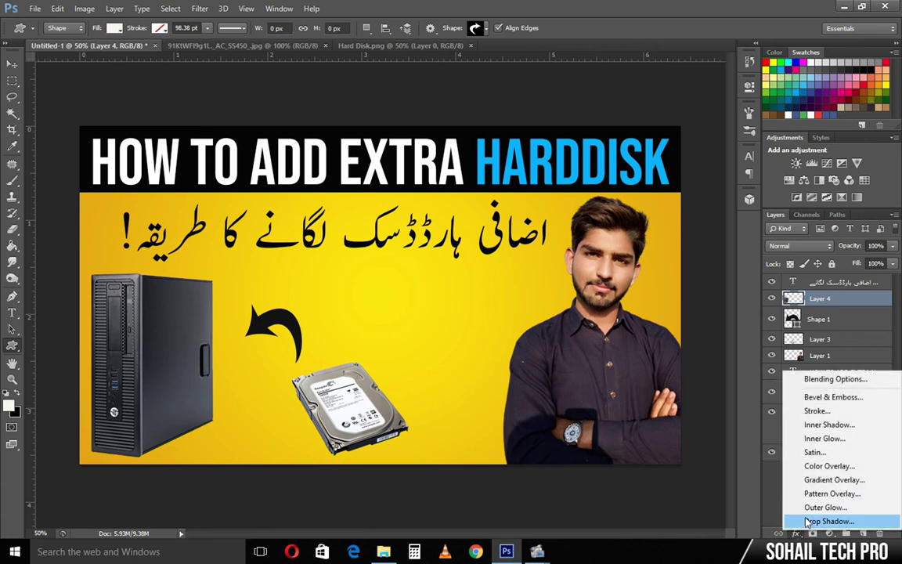
click(825, 506)
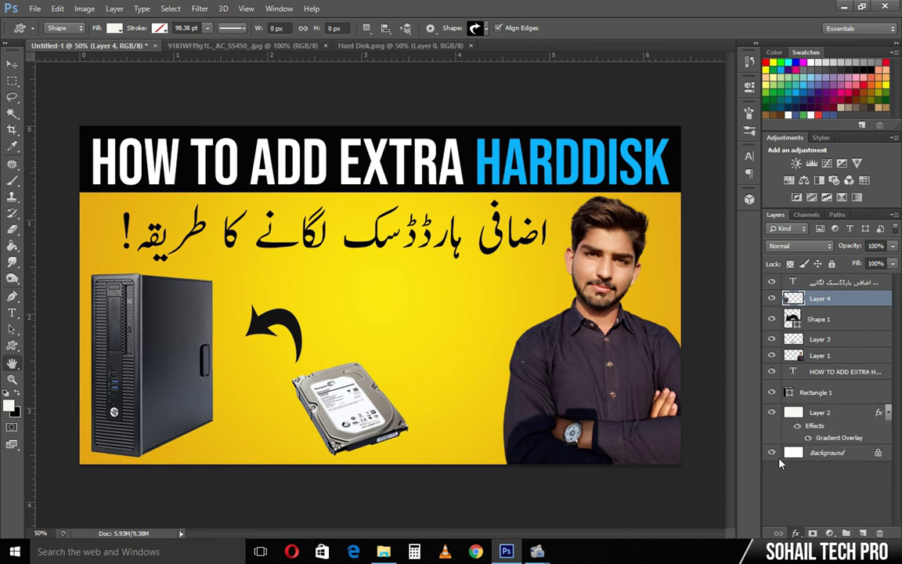
click(645, 302)
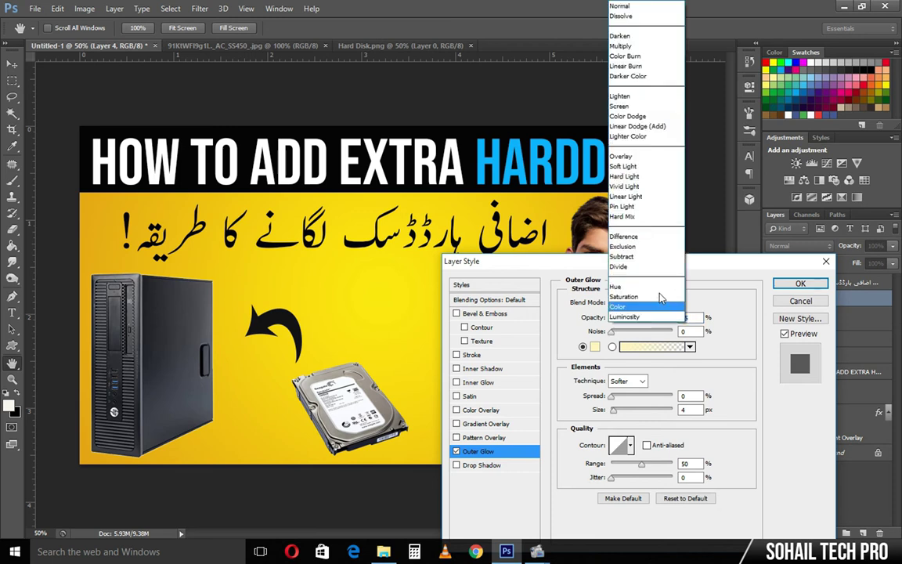
click(627, 6)
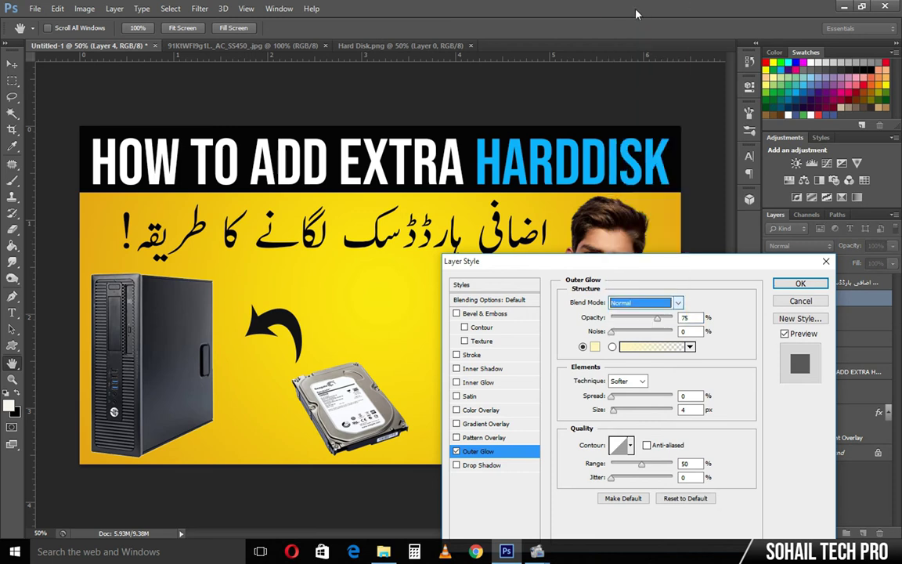
click(596, 346)
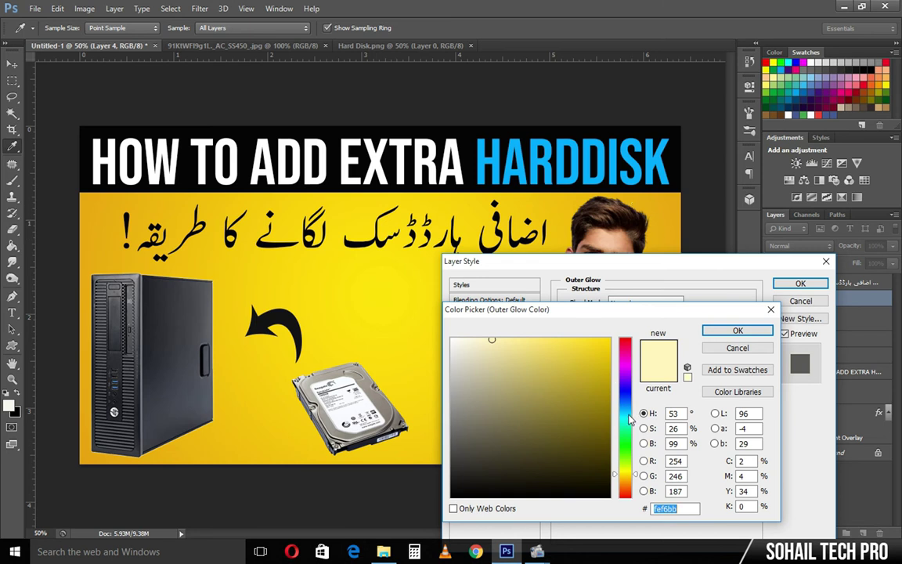
text(00deff)
click(737, 329)
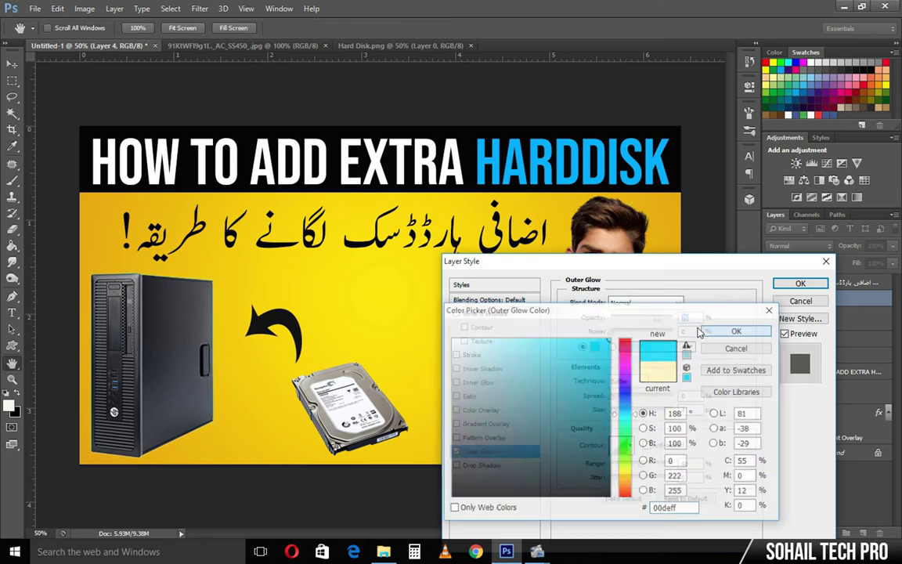
drag(621, 414, 634, 414)
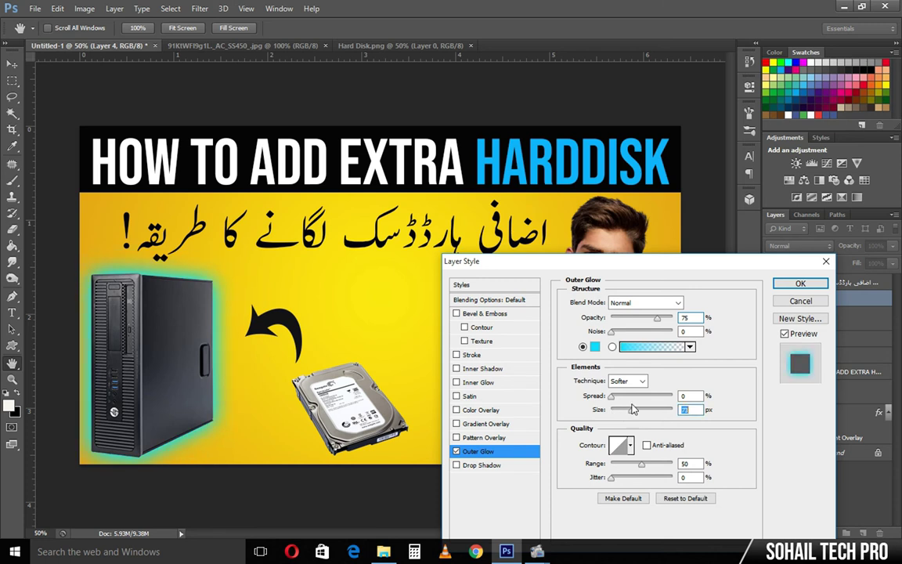
Step: Change the glow to yellow-green sampled from the background, with 100 opacity and maximum size
click(595, 347)
drag(631, 315, 445, 317)
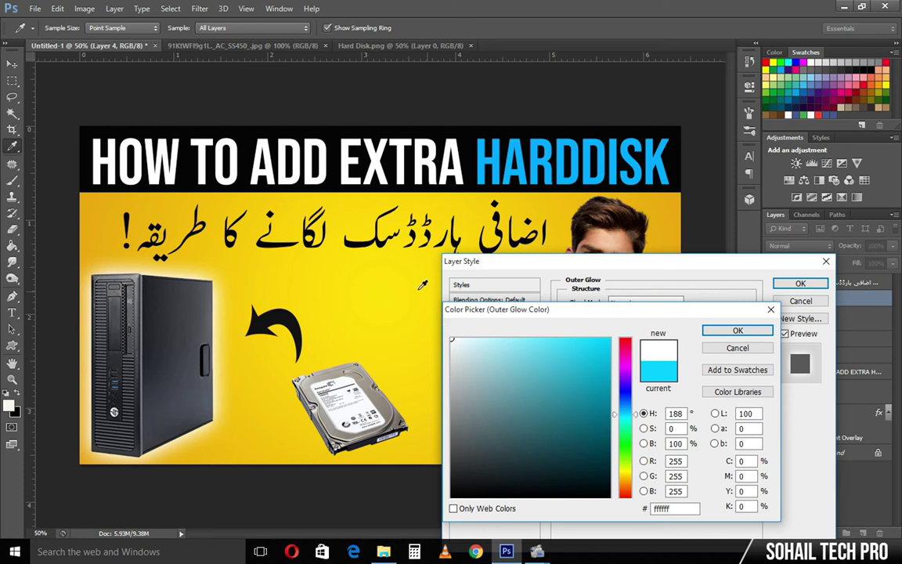
click(597, 191)
click(353, 276)
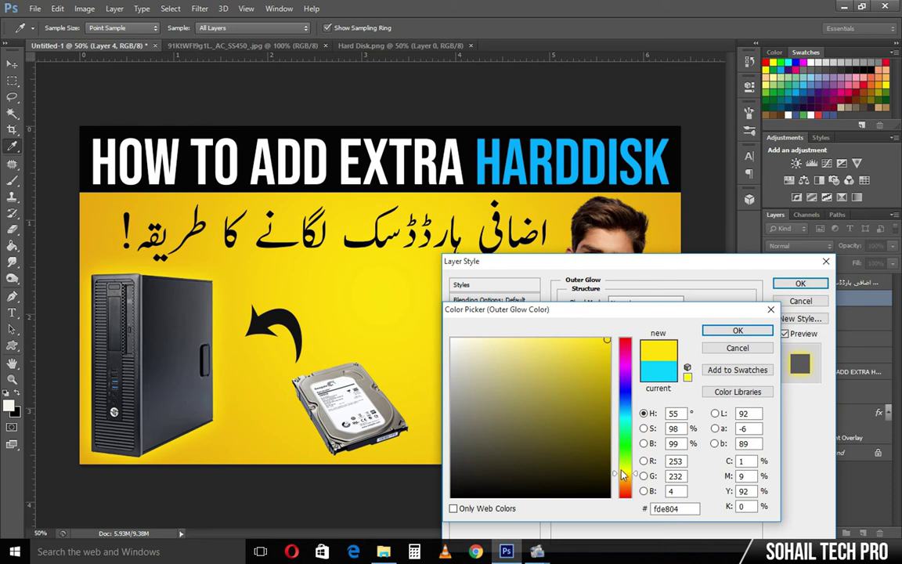
click(625, 468)
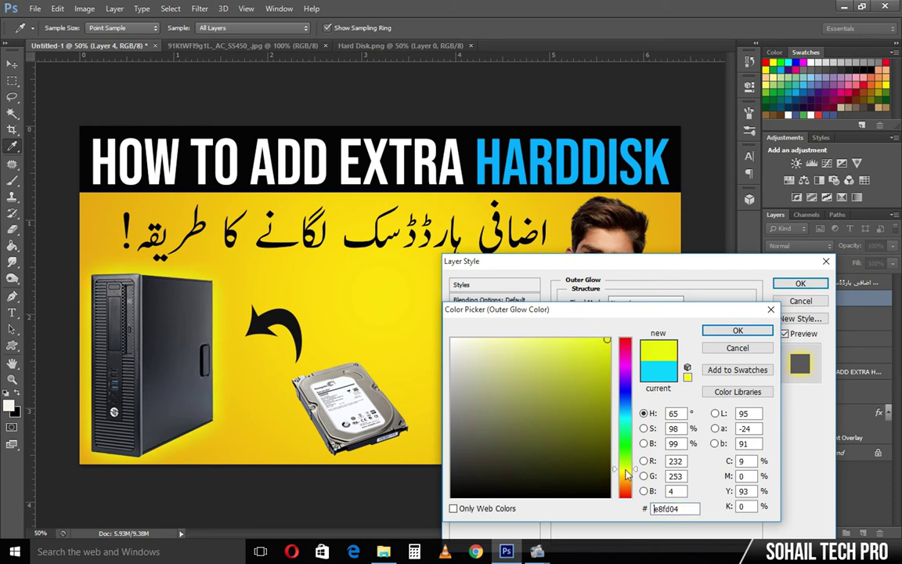
click(737, 330)
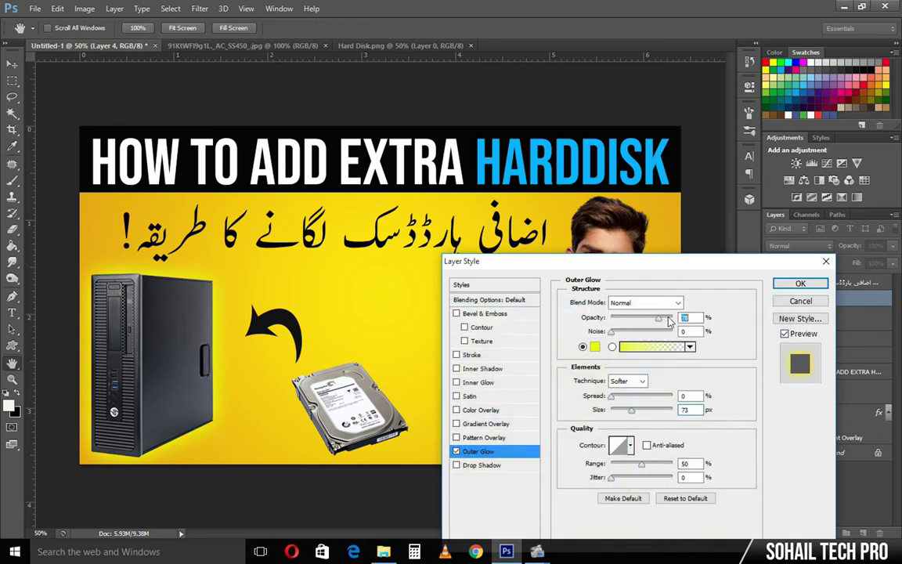
drag(657, 318, 677, 319)
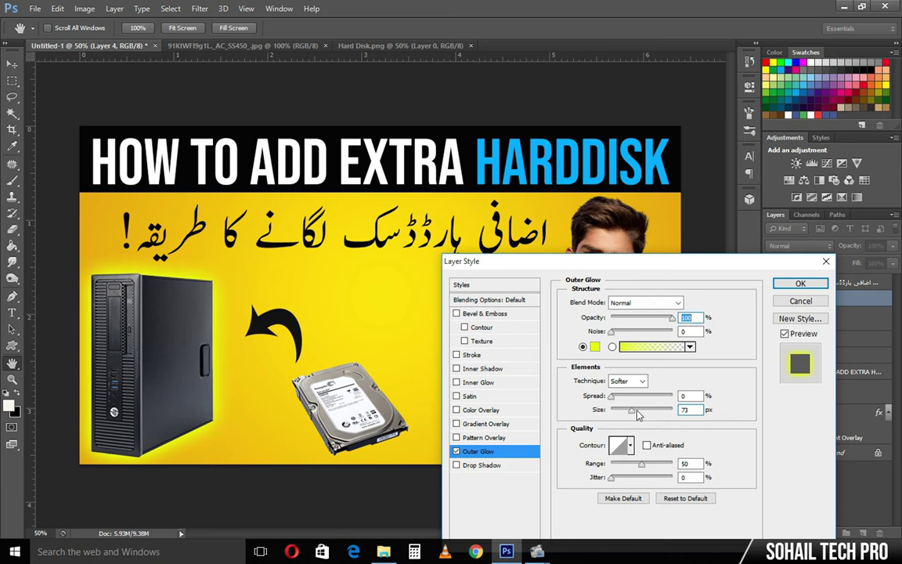
mouse_move(637, 410)
mouse_down()
mouse_move(676, 410)
mouse_move(640, 419)
mouse_up()
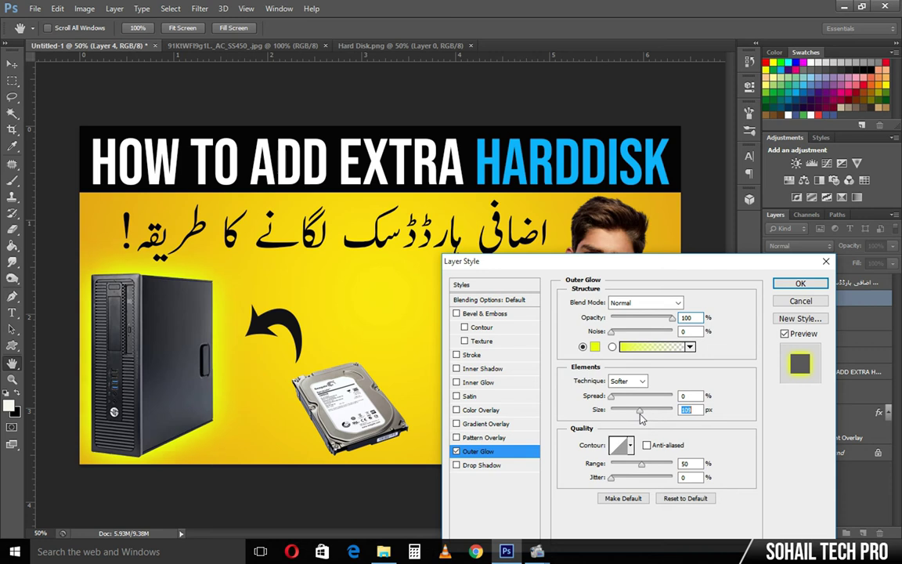
click(802, 283)
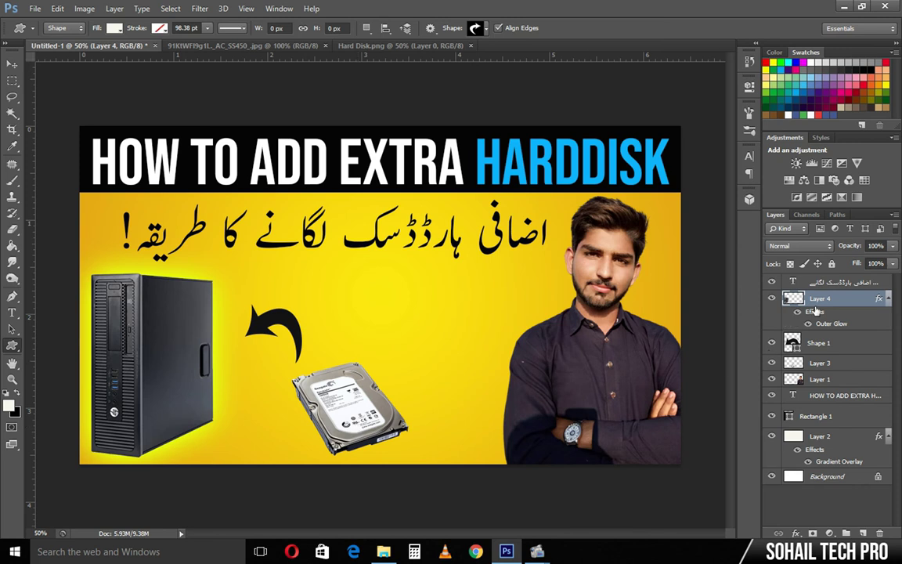
Step: Add a Normal-mode Outer Glow to Layer 3 in the background yellow, enlarged, at 100% opacity
click(816, 364)
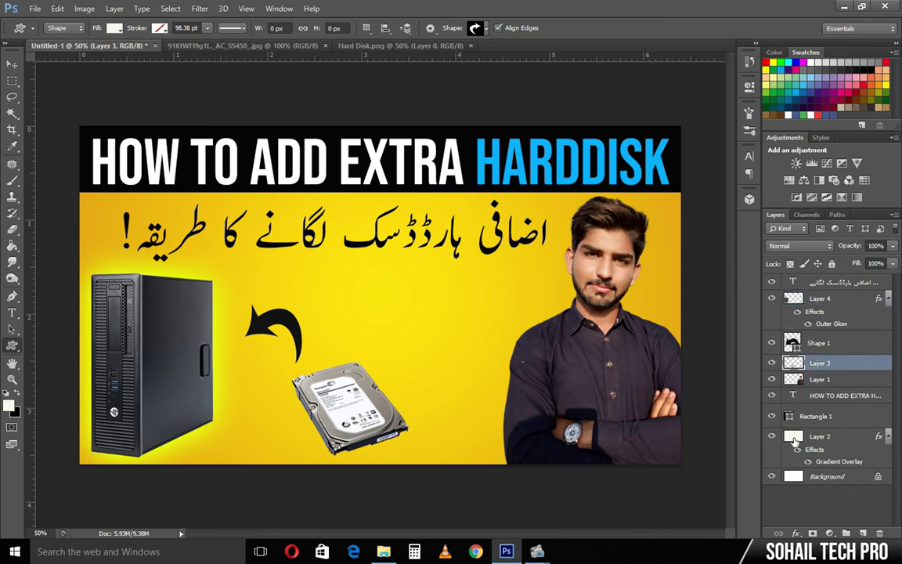
click(796, 533)
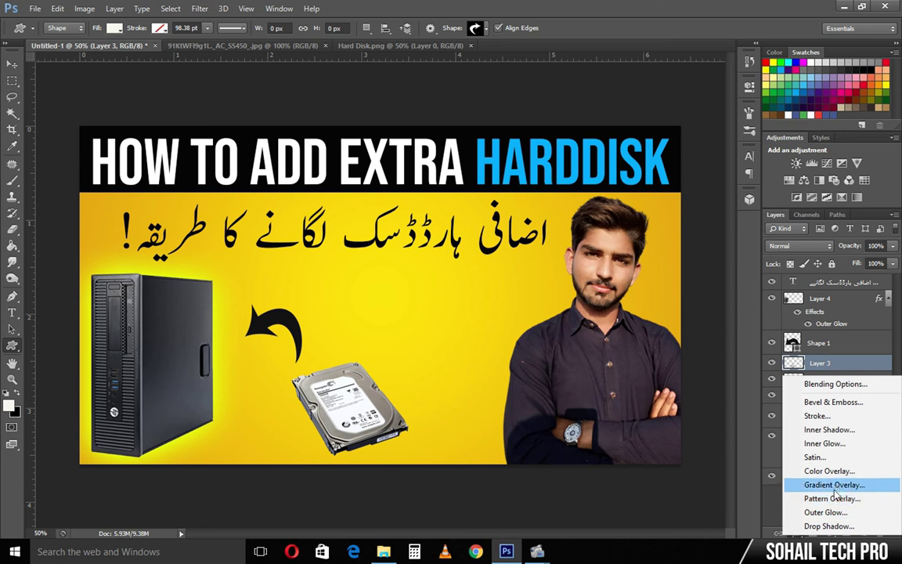
click(825, 512)
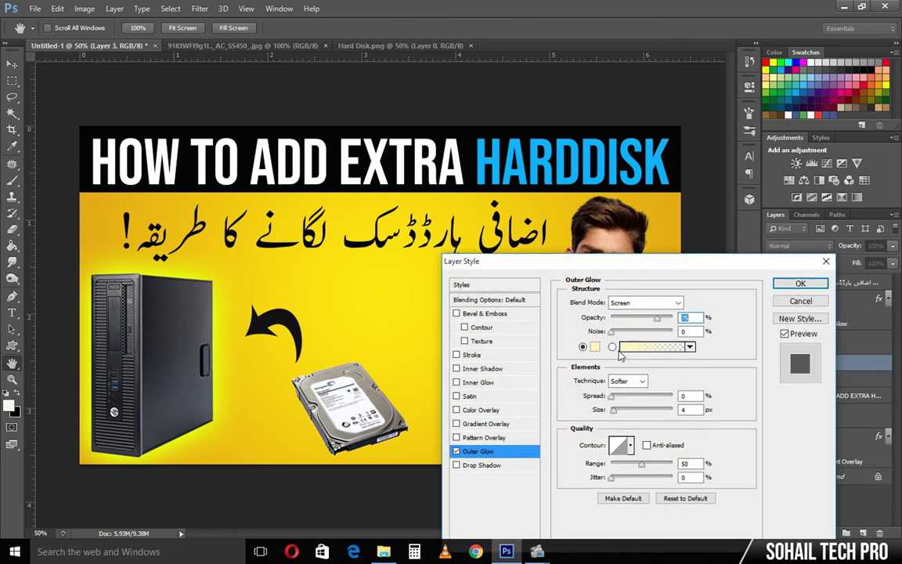
click(645, 302)
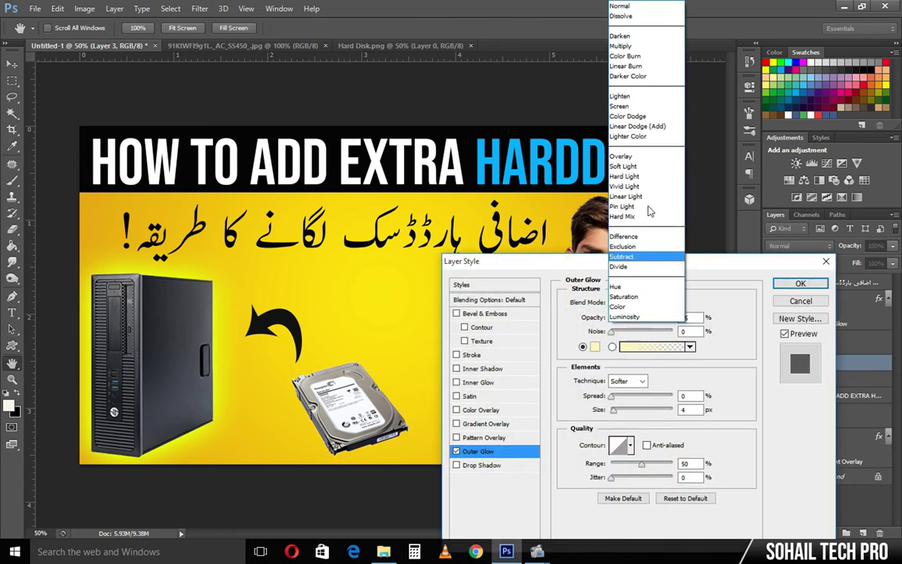
click(579, 5)
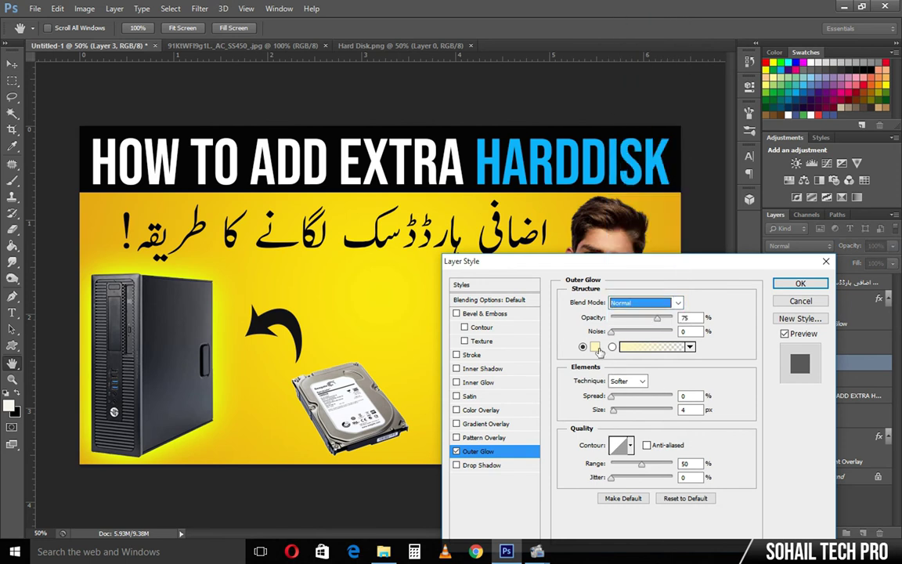
click(595, 347)
click(346, 270)
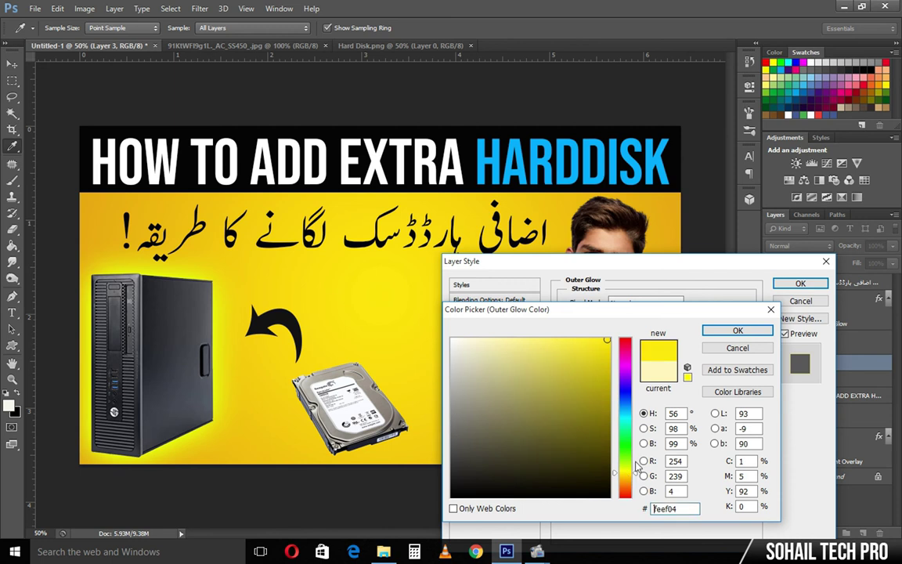
click(736, 331)
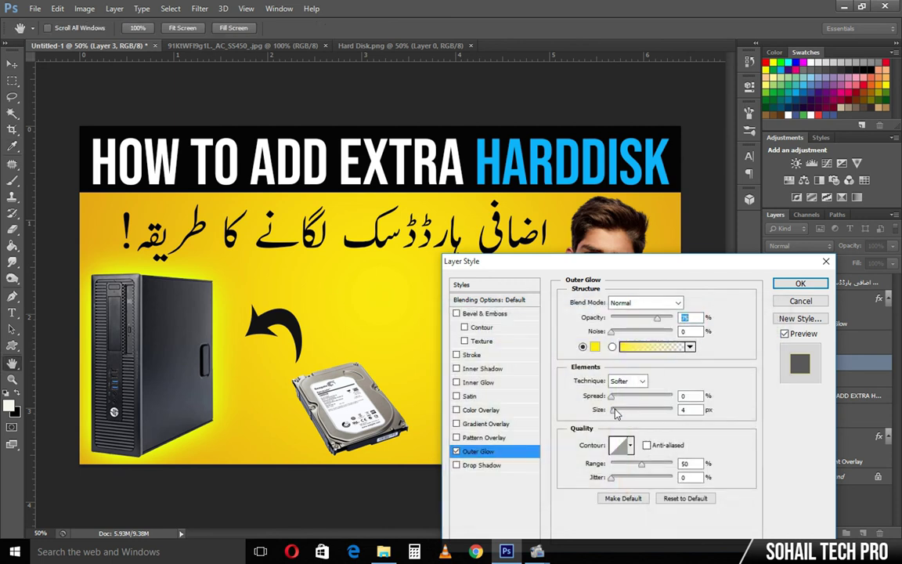
drag(616, 412, 685, 413)
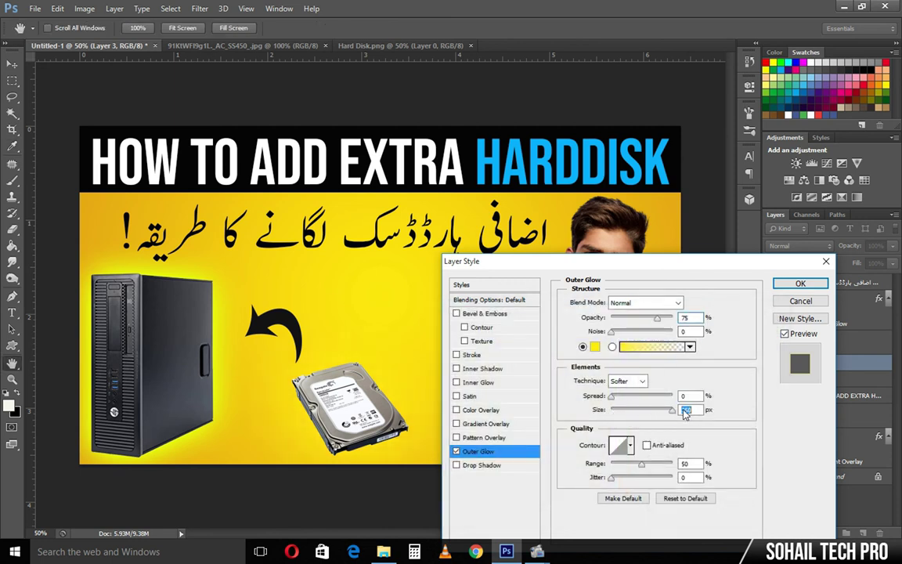
text(243)
drag(659, 320, 678, 320)
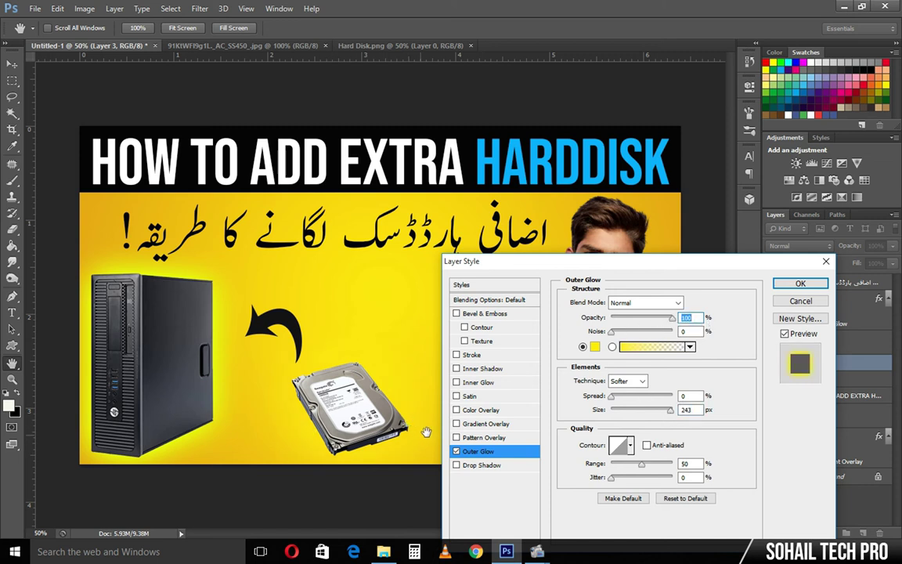
Step: Change the glow to a bright yellow and apply the 243 px Outer Glow
click(593, 348)
click(461, 353)
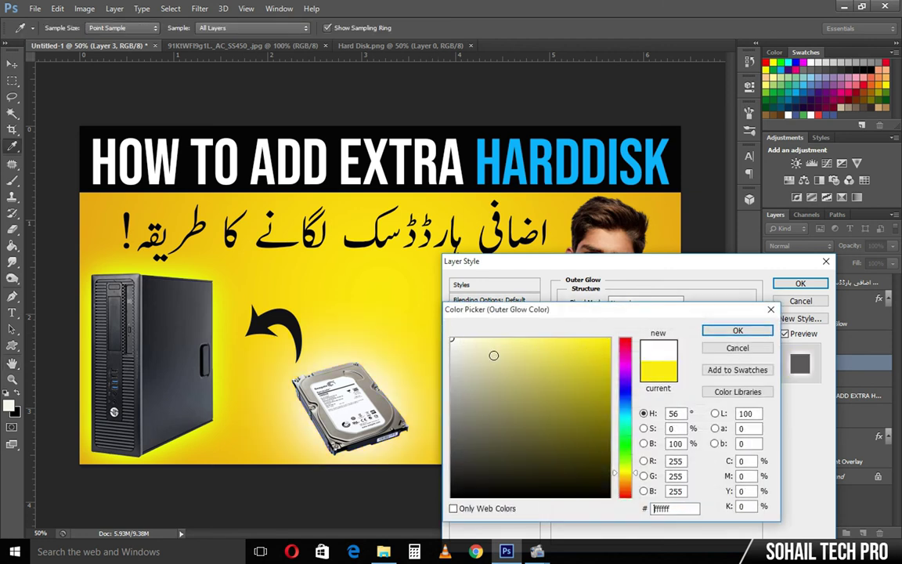
click(565, 366)
text(000000)
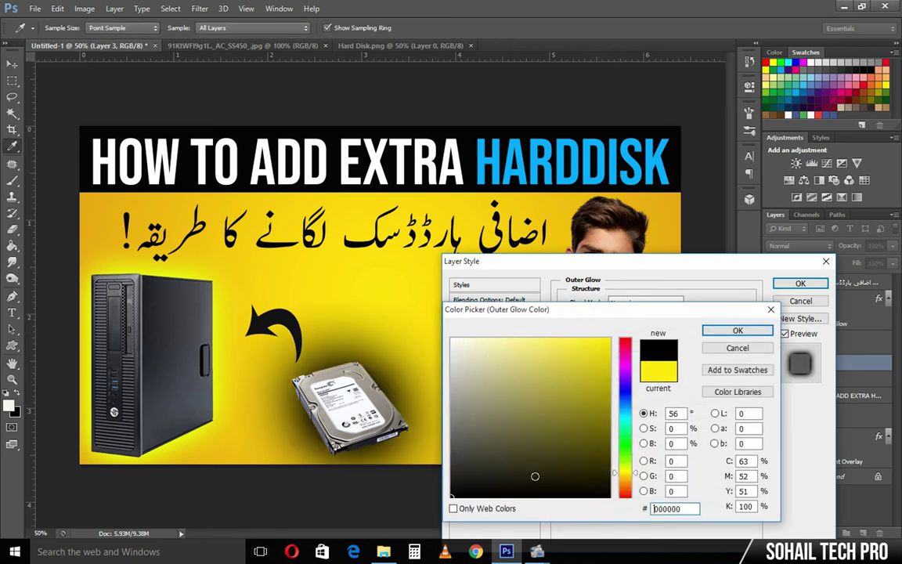
drag(564, 404, 607, 339)
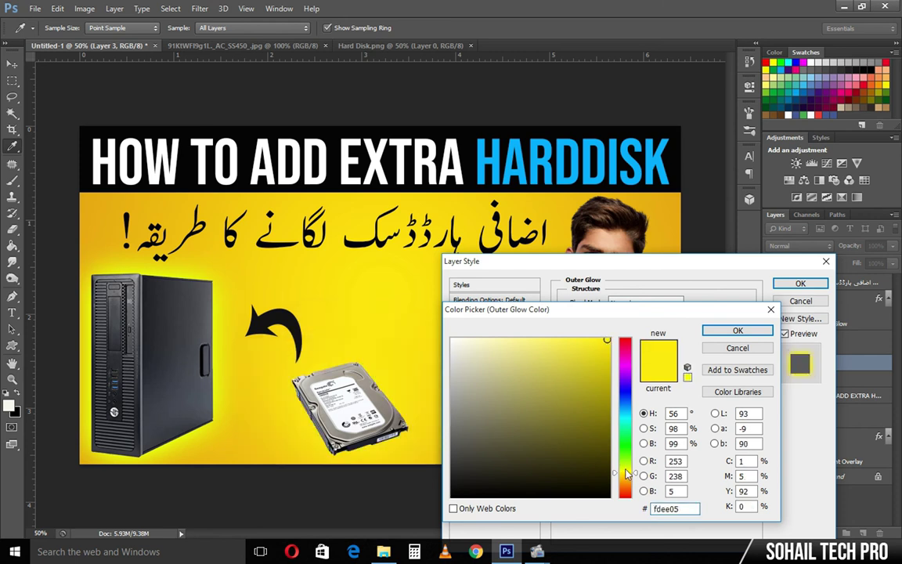
drag(627, 474, 633, 471)
click(737, 329)
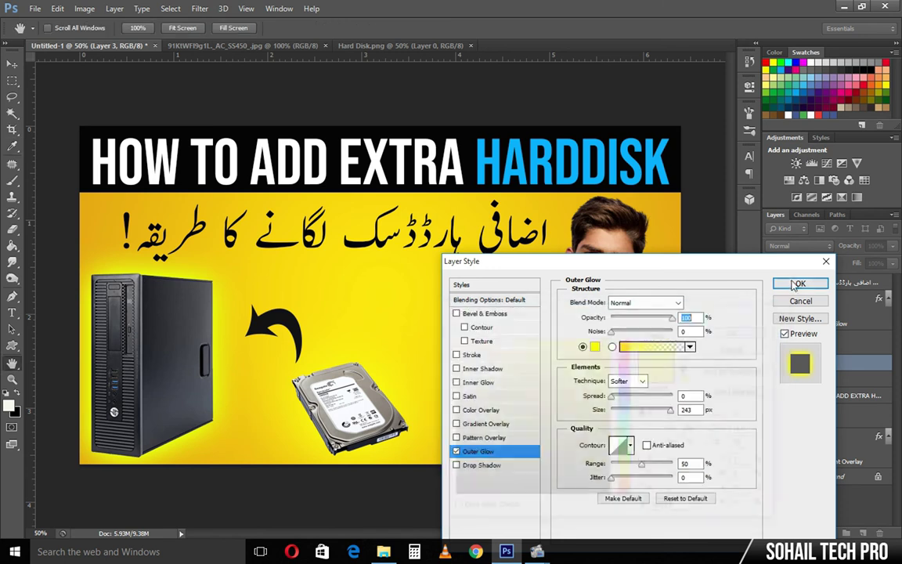
click(800, 283)
key(ctrl+minus)
key(ctrl+plus)
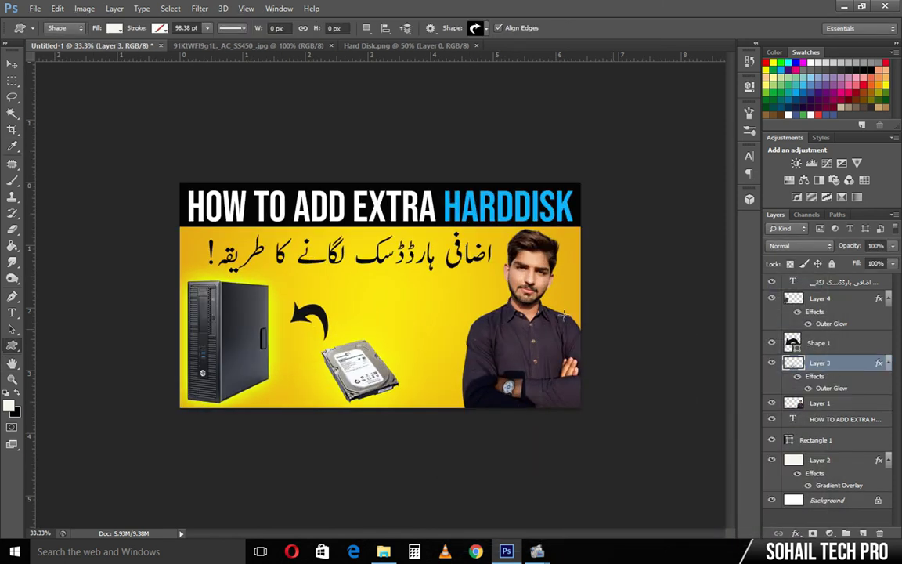
Step: Give Layer 1 a Normal-mode white (ffffff) Outer Glow at 75% opacity and 35 px size
scroll(508, 290, up, 1)
click(830, 402)
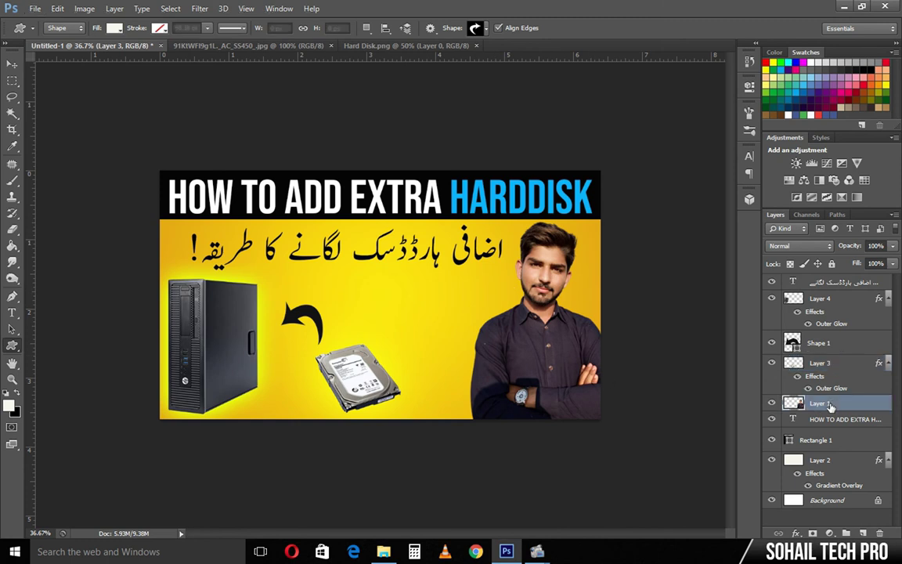
click(796, 533)
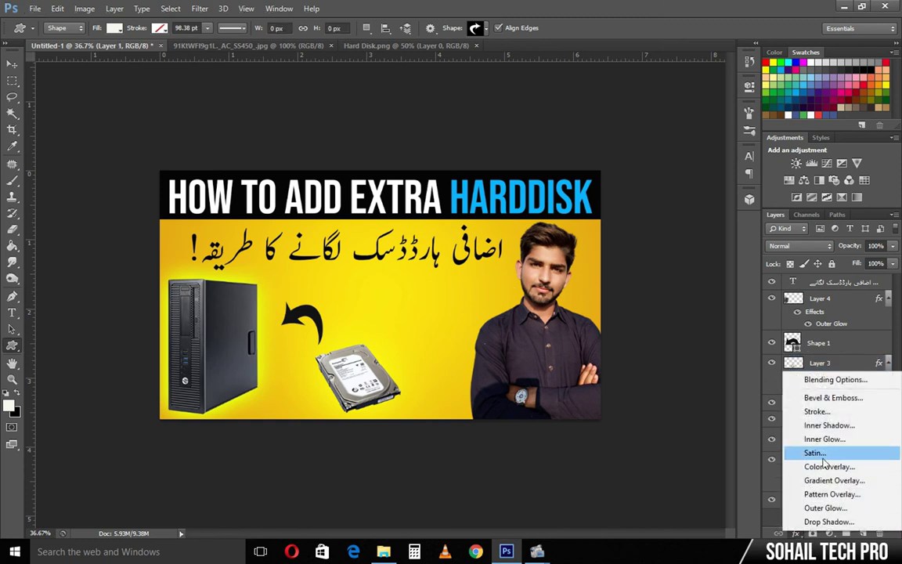
click(826, 507)
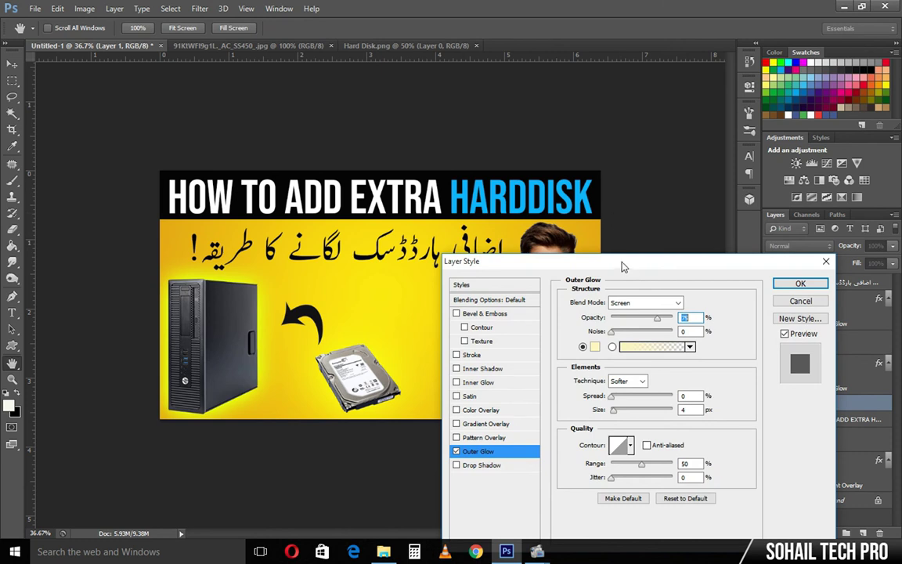
drag(620, 262, 810, 257)
click(834, 297)
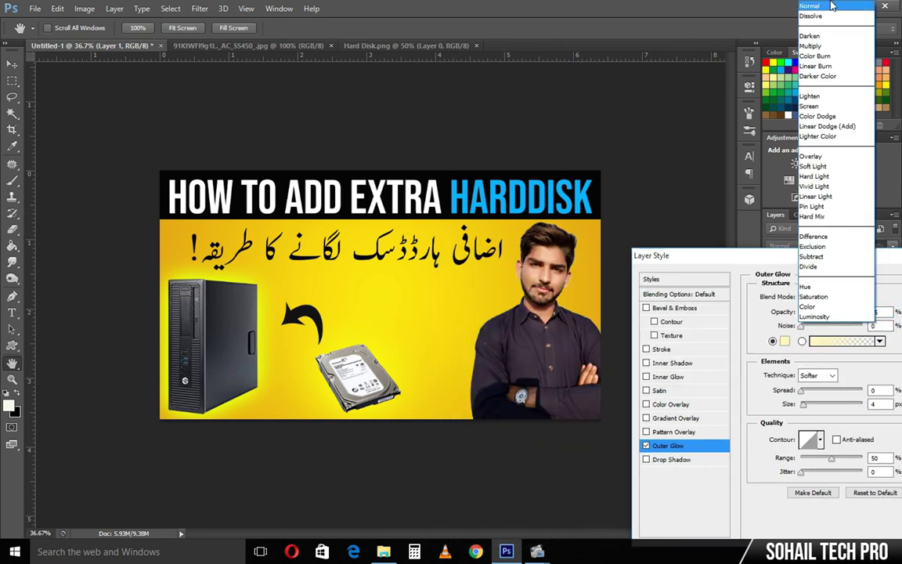
click(822, 6)
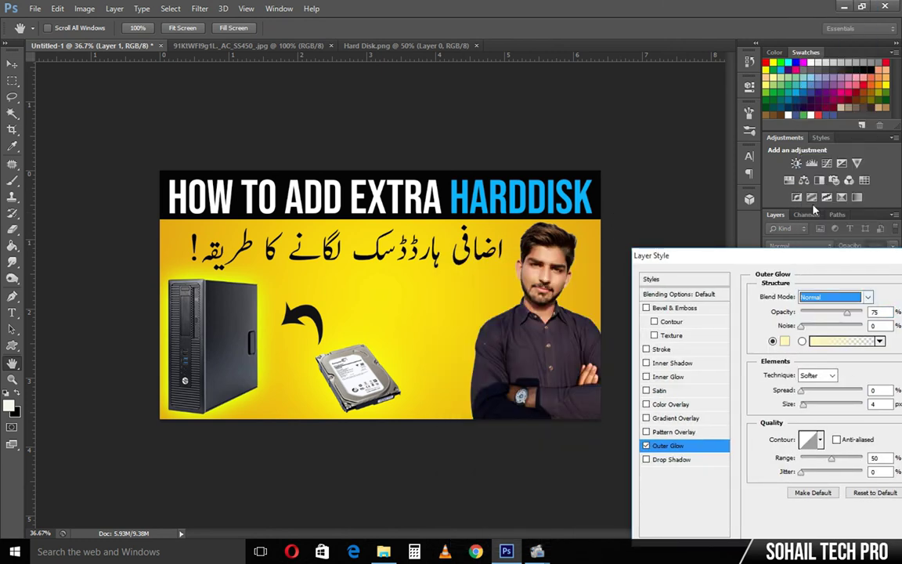
click(785, 341)
text(ffffff)
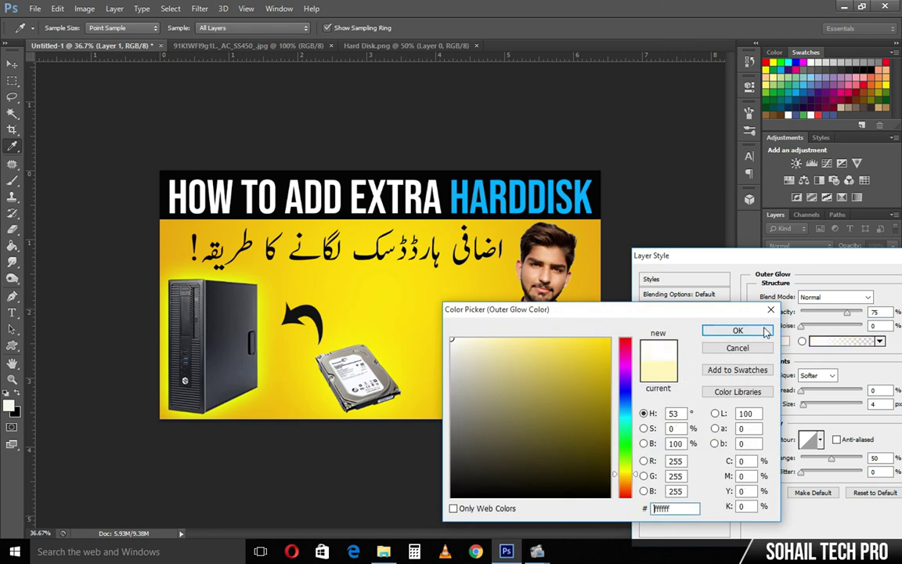
click(738, 330)
mouse_move(803, 405)
mouse_down()
mouse_move(823, 407)
mouse_move(807, 399)
mouse_up()
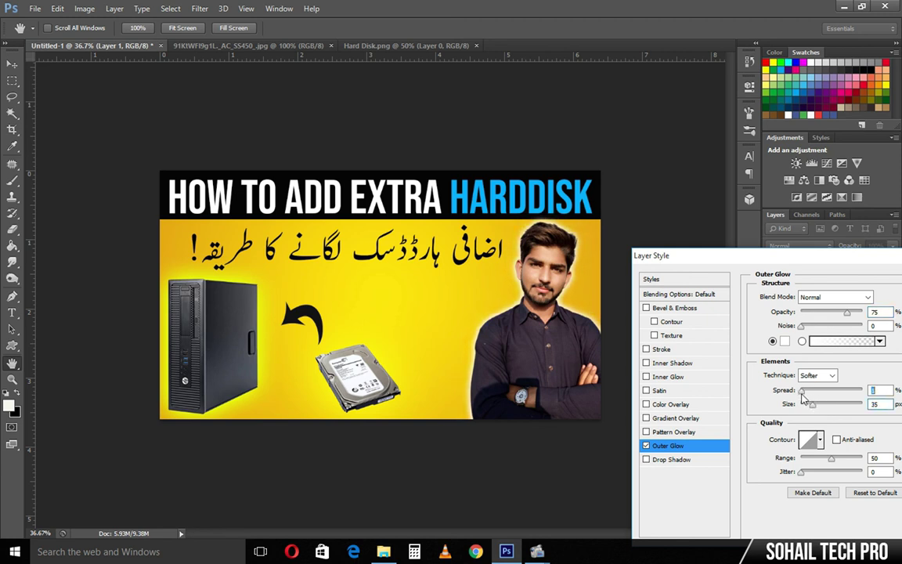
drag(769, 265, 474, 265)
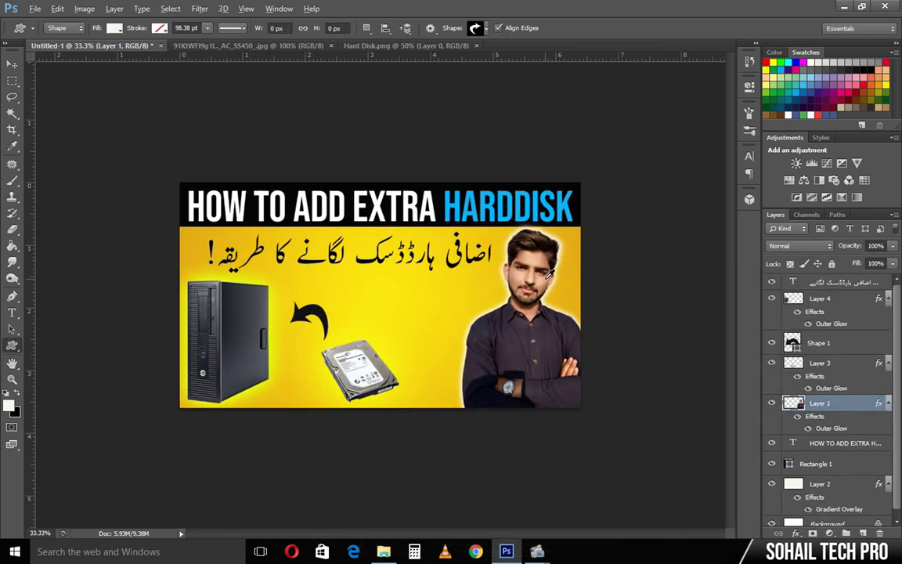
Step: Scale the arrow (Shape 1) and hard disk (Layer 3) together to about 120%
scroll(551, 274, down, 3)
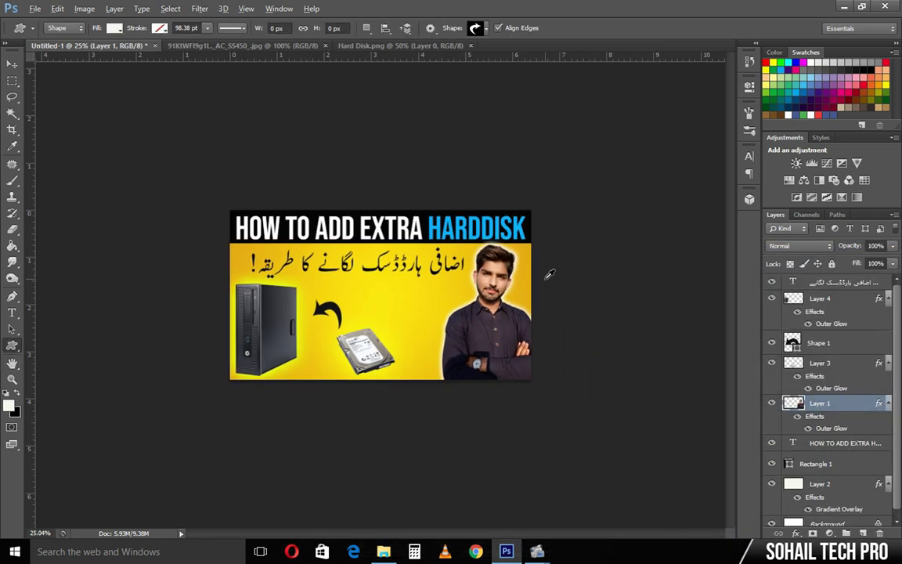
scroll(551, 273, down, 2)
scroll(551, 273, up, 1)
scroll(550, 273, up, 1)
scroll(551, 274, up, 1)
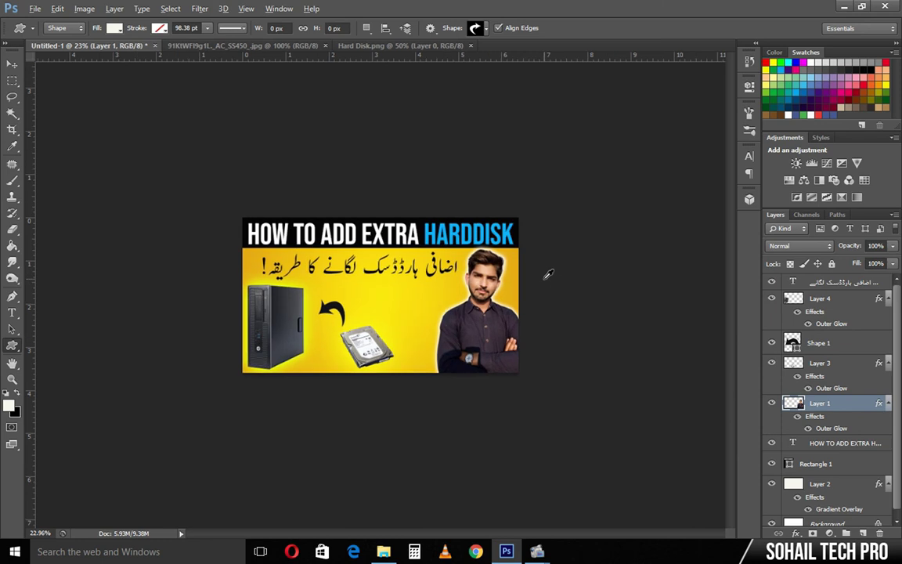
click(820, 363)
ctrl+click(818, 343)
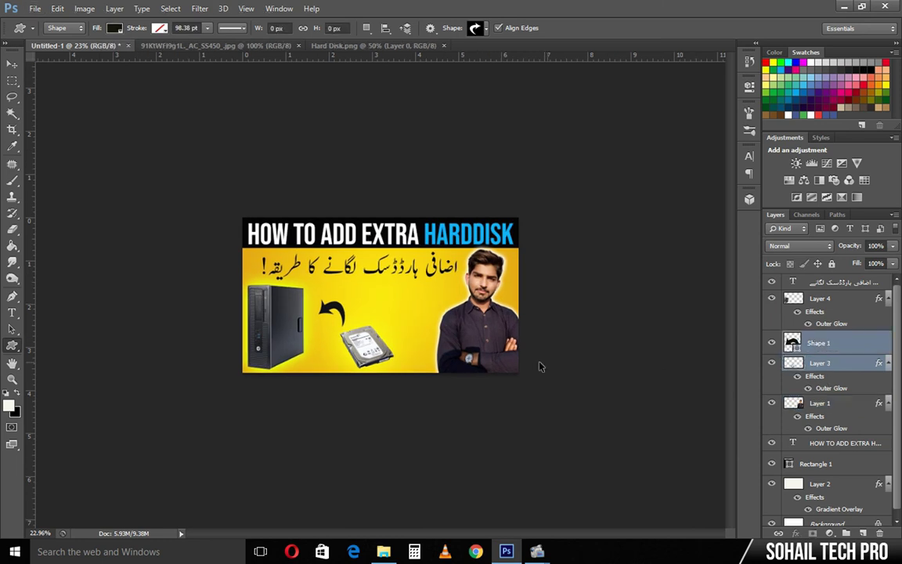
key(ctrl+t)
drag(388, 298, 405, 286)
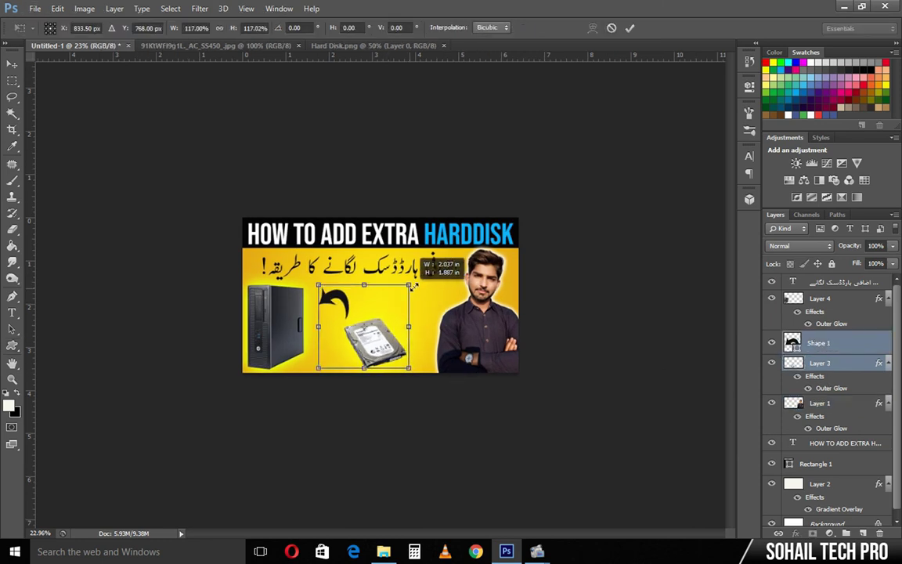
drag(363, 335, 368, 341)
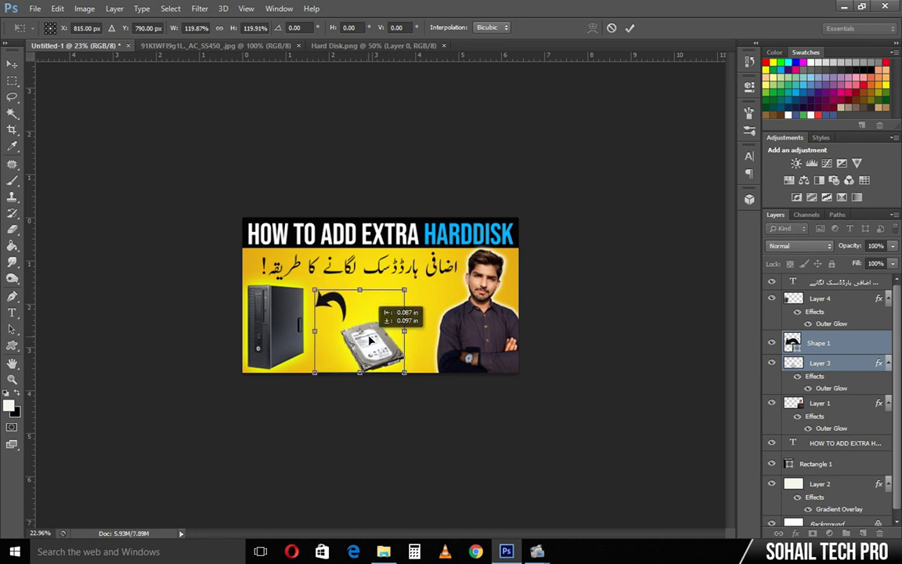
key(Return)
Step: Nudge the hard disk on Layer 3 into a slightly new position
click(819, 360)
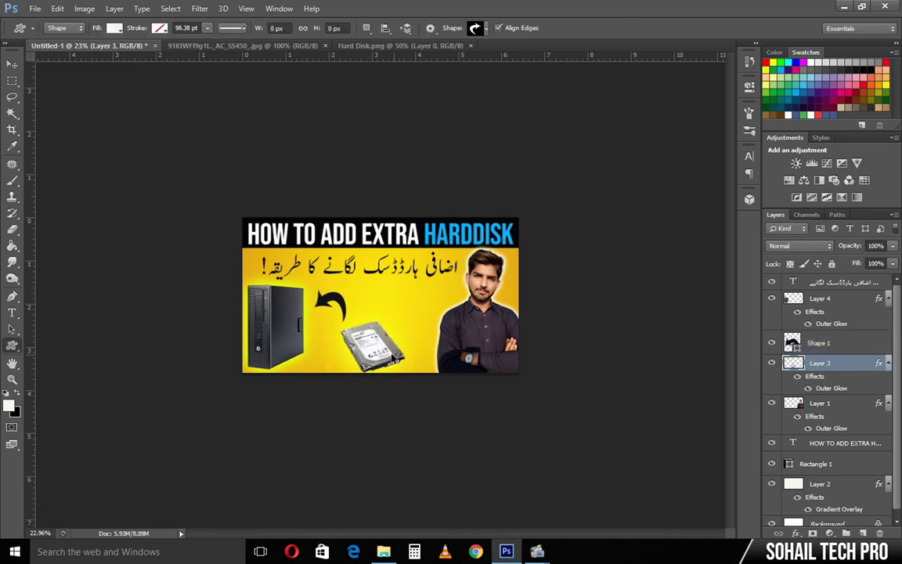
click(363, 423)
click(455, 221)
key(v)
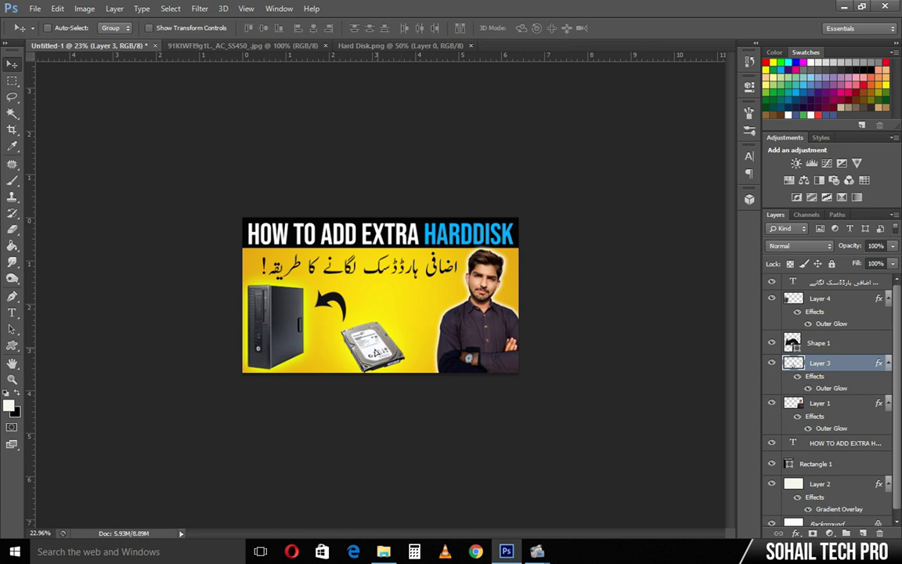
drag(376, 343, 379, 347)
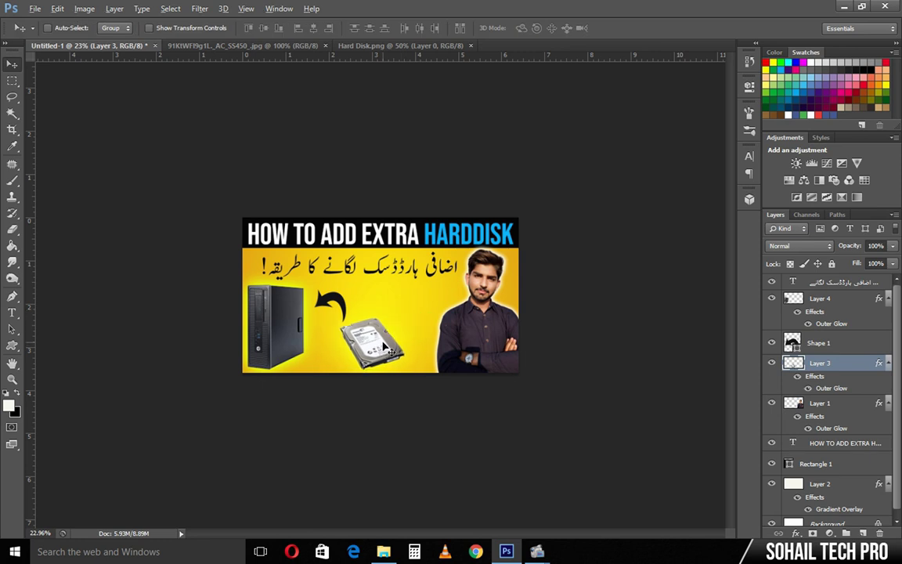
scroll(379, 347, down, 1)
scroll(569, 342, up, 3)
scroll(570, 341, up, 3)
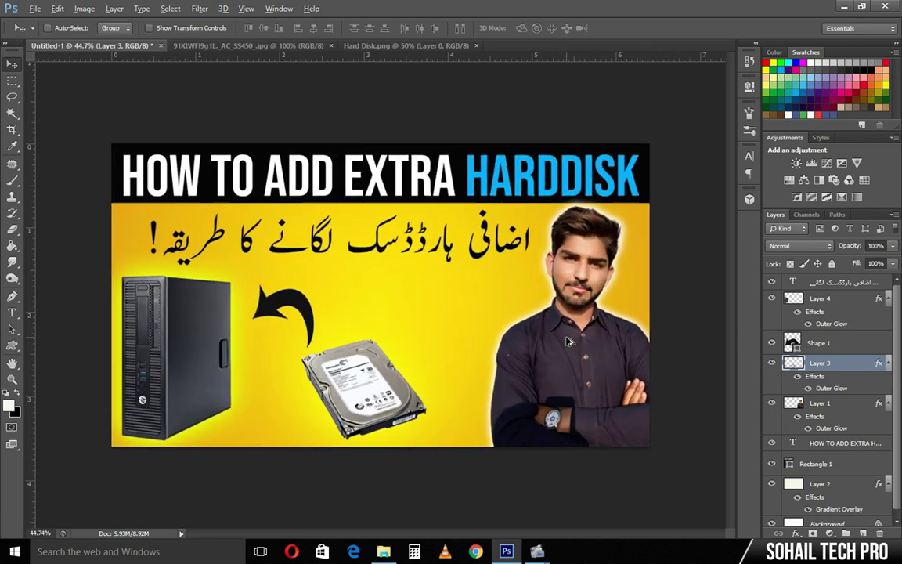
scroll(556, 300, up, 1)
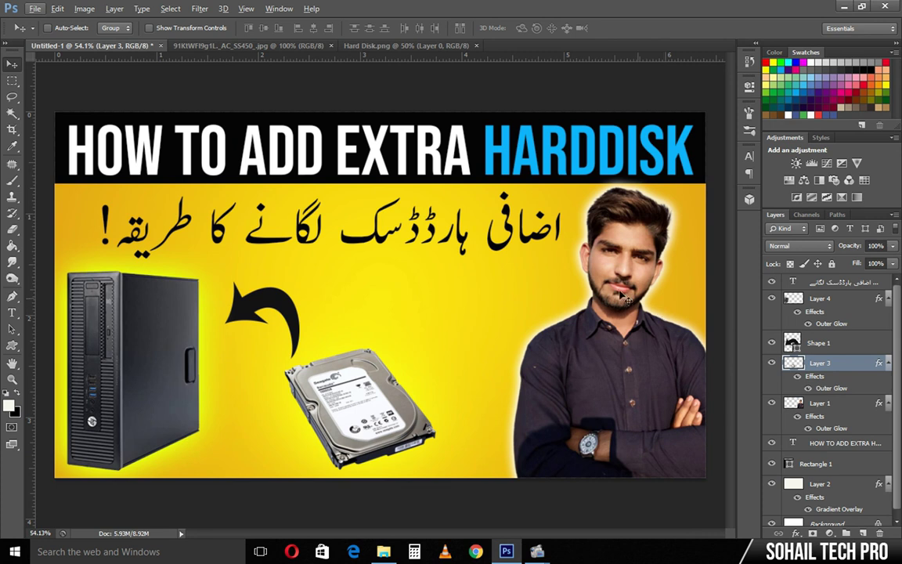
Step: Save a copy as a High-quality JPEG named 'New Thumbnail' in the RAW folder
click(34, 10)
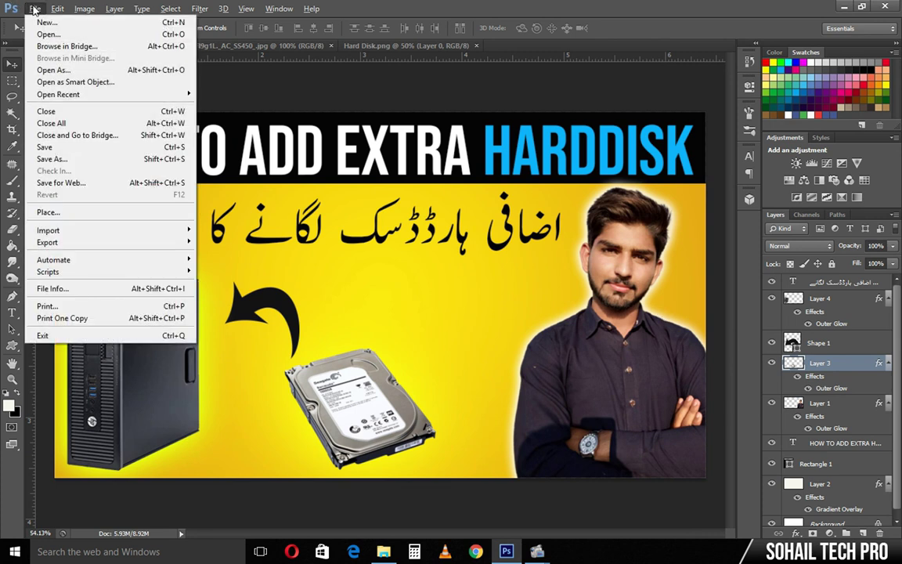
click(55, 160)
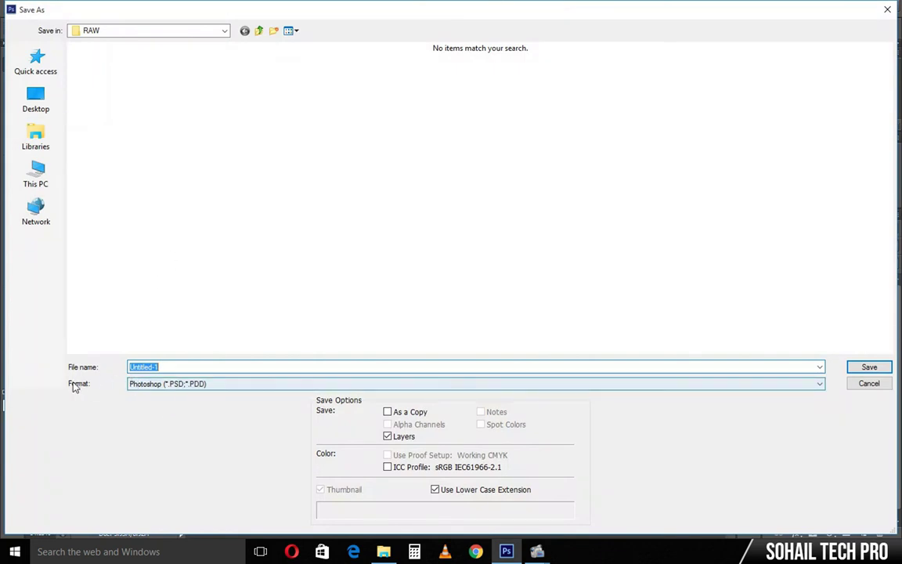
click(186, 384)
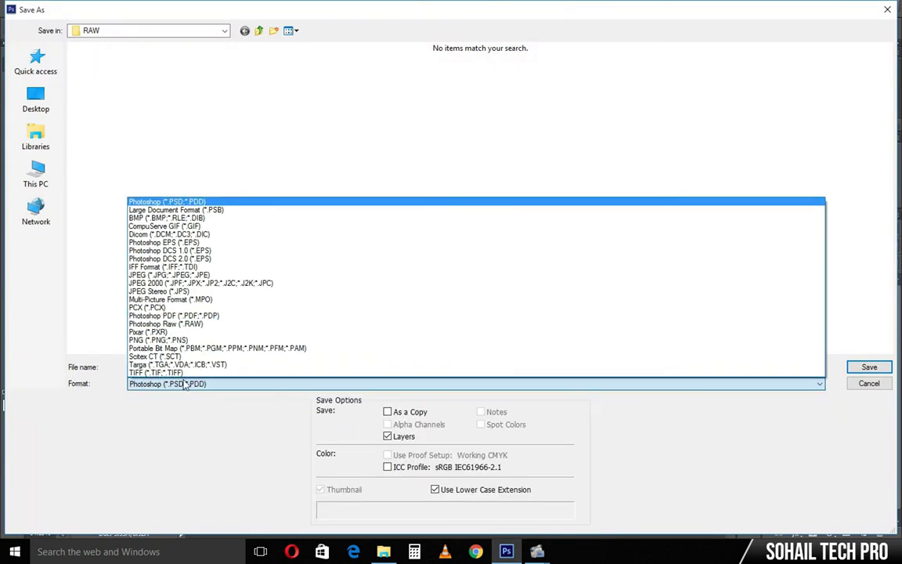
click(211, 276)
click(193, 385)
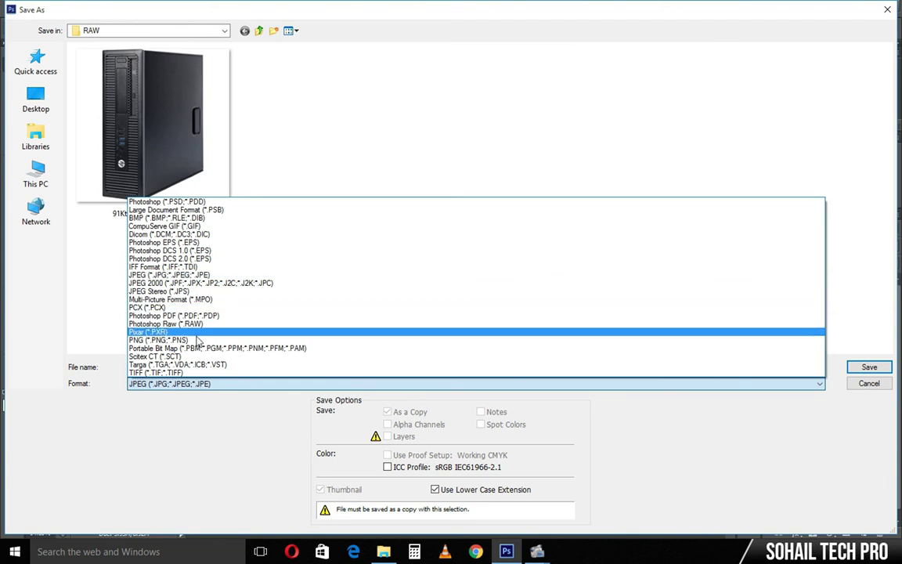
click(216, 278)
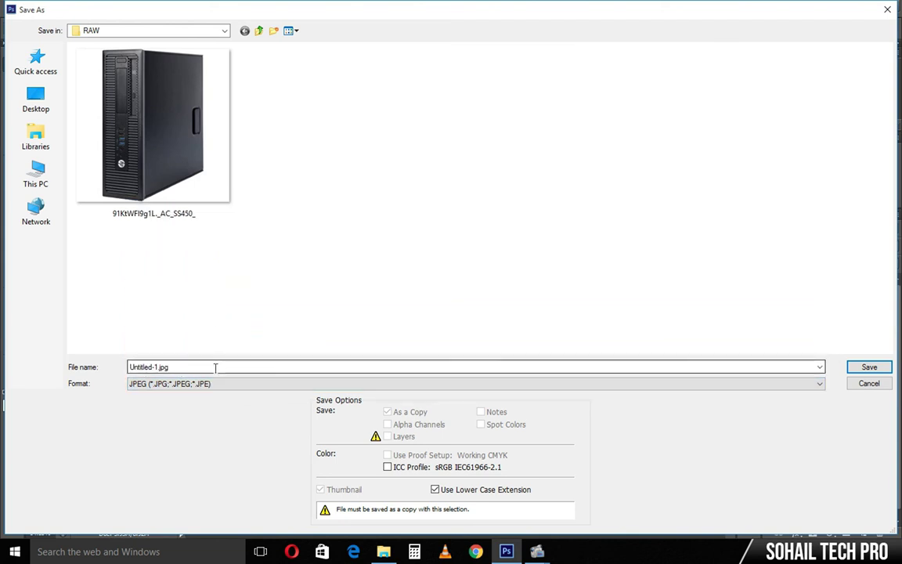
double_click(215, 366)
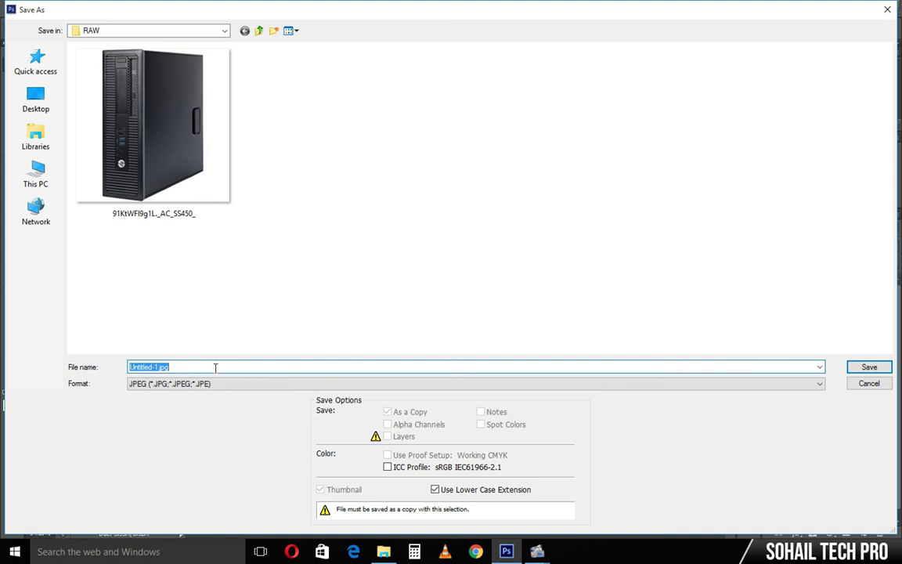
text(New Thumbnail)
click(869, 366)
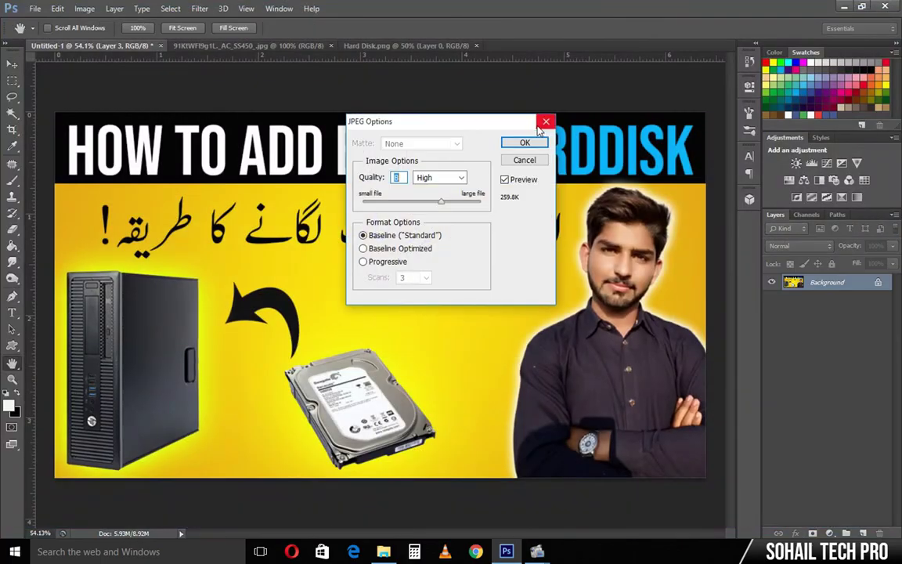
key(Return)
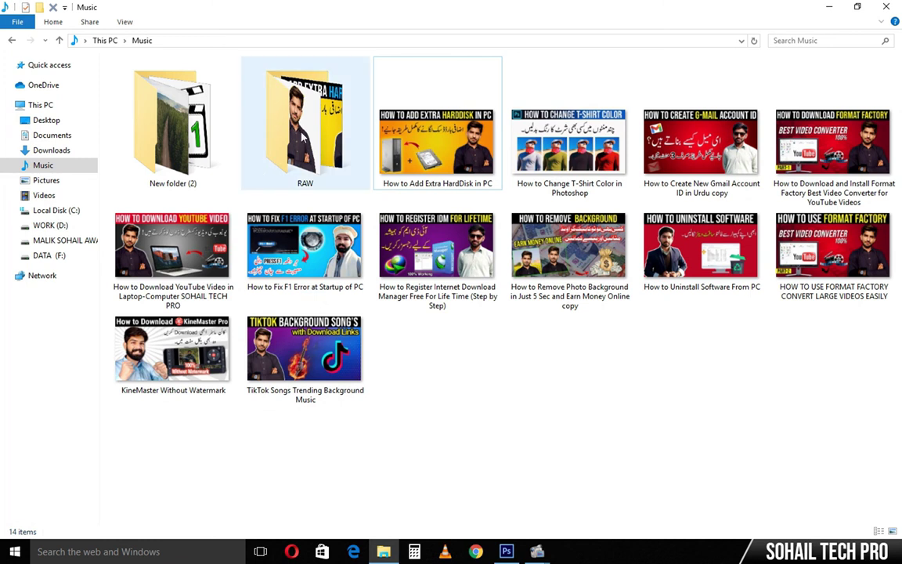
Step: Open the RAW folder and view the New Thumbnail JPEG
double_click(282, 119)
double_click(376, 106)
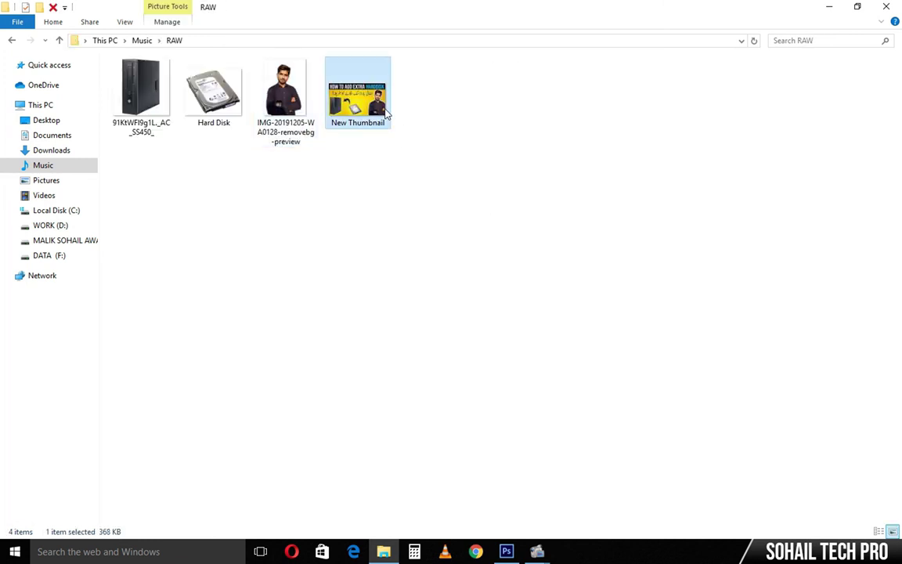